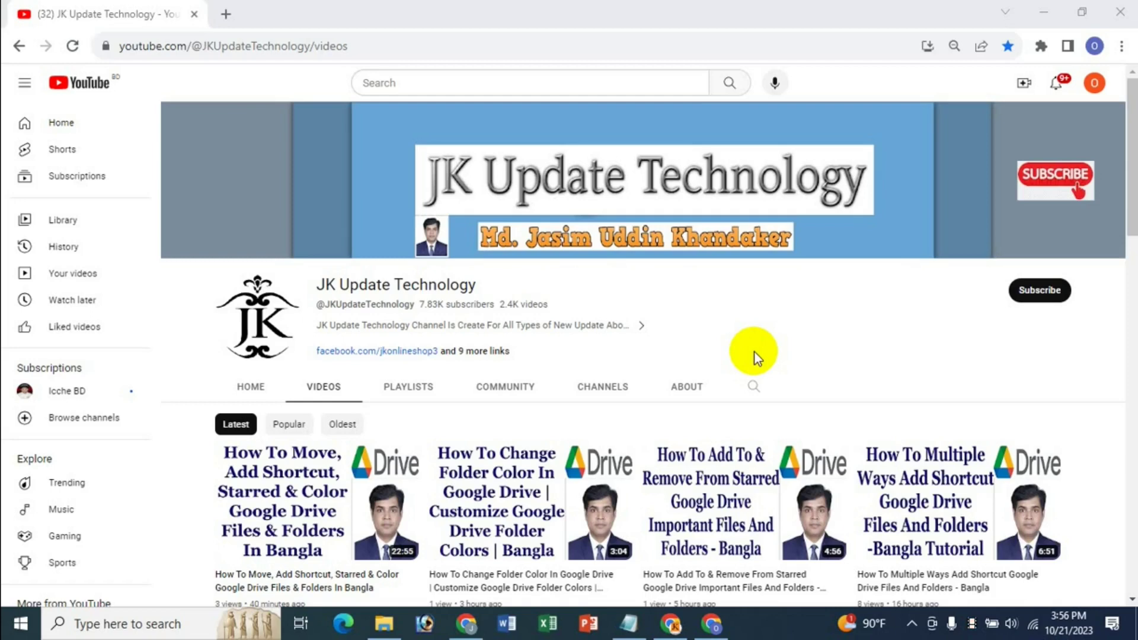
Open Google Drive from the Google apps grid in a new Chrome tab.
left_click(225, 14)
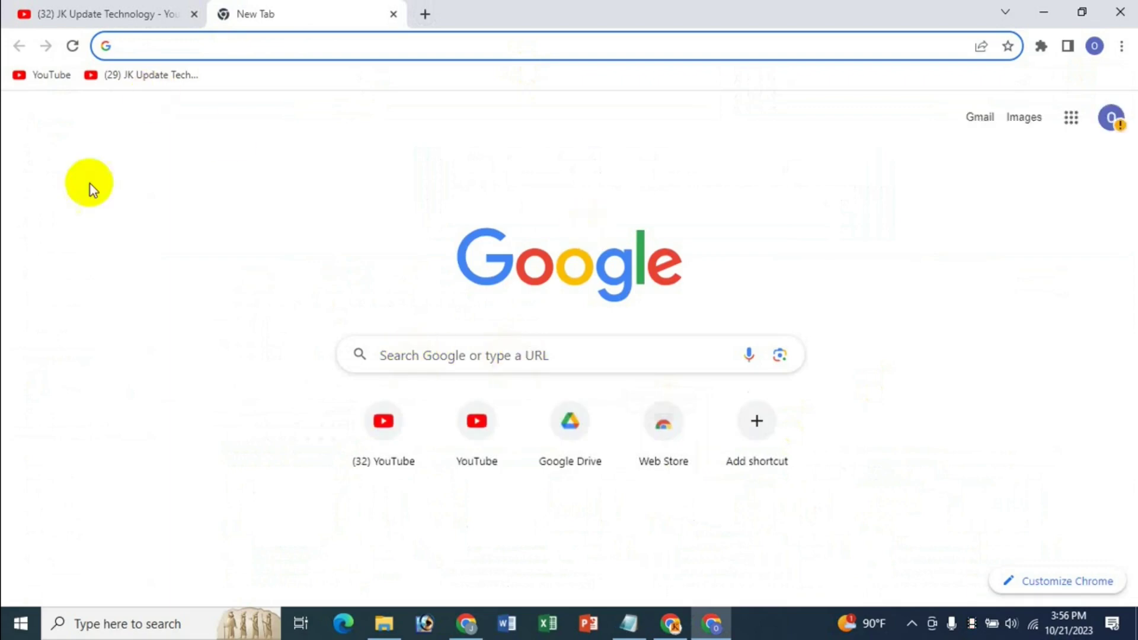
type("d")
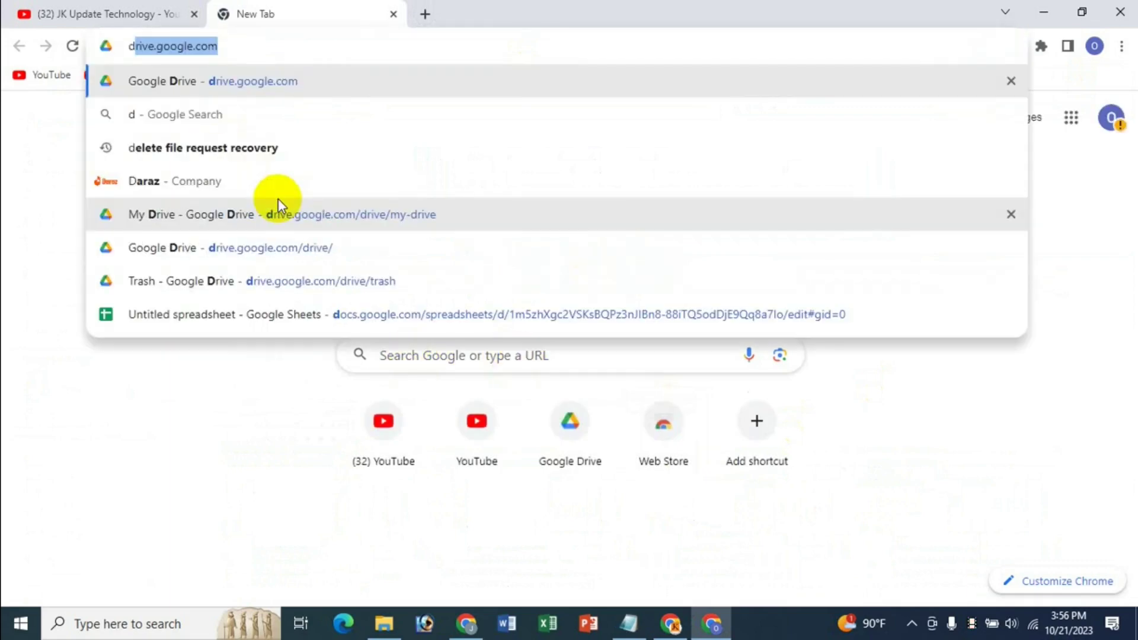
key("Escape")
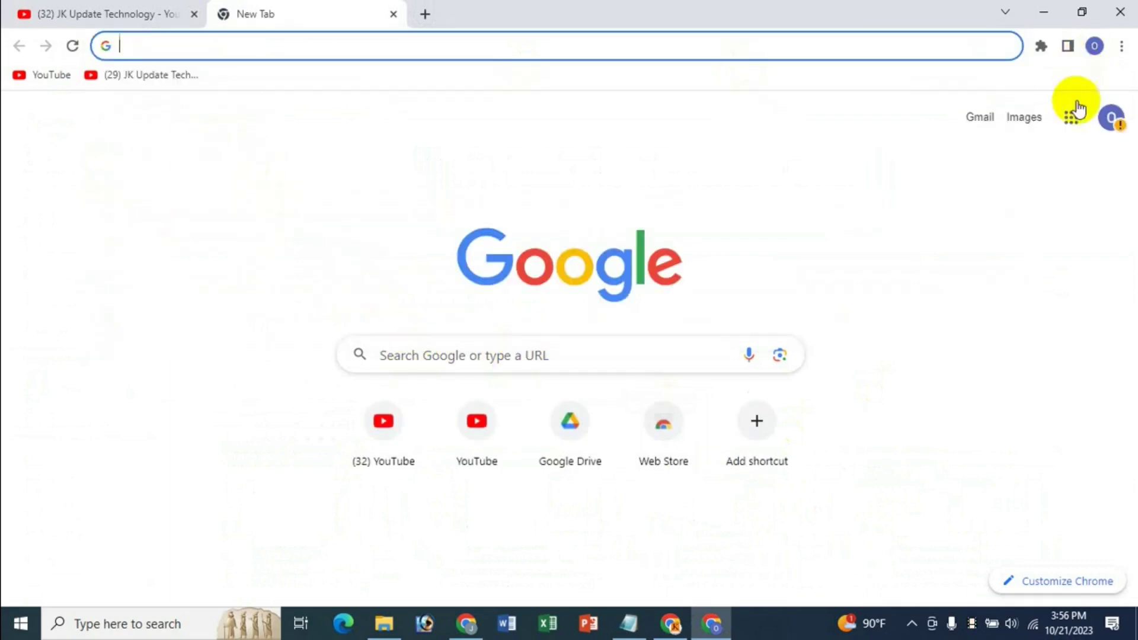
left_click(1073, 121)
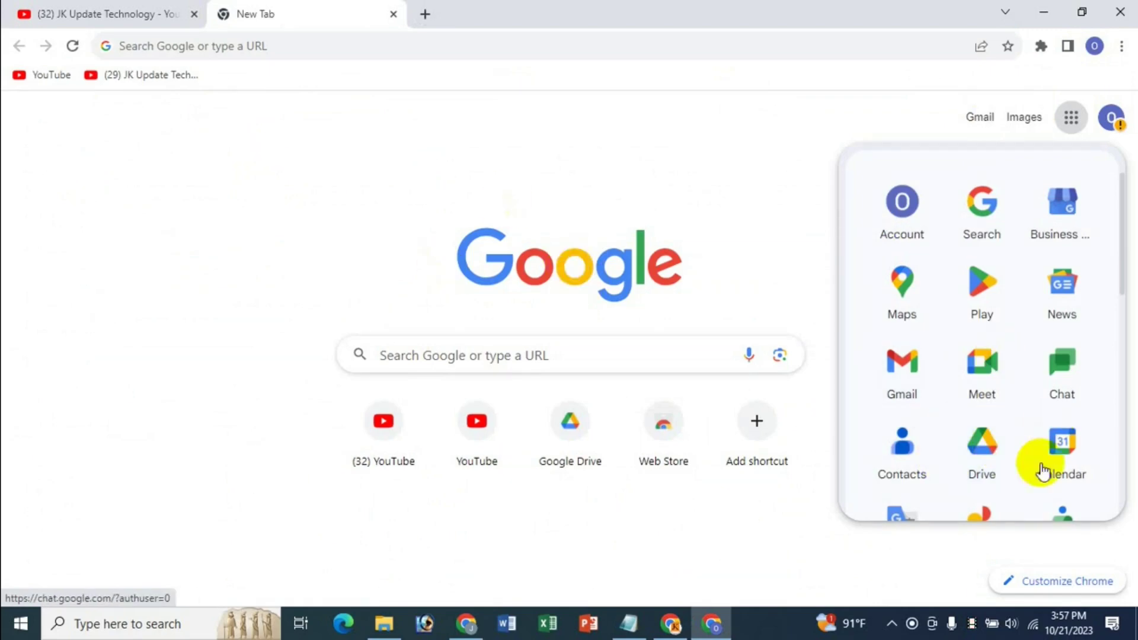
left_click(990, 466)
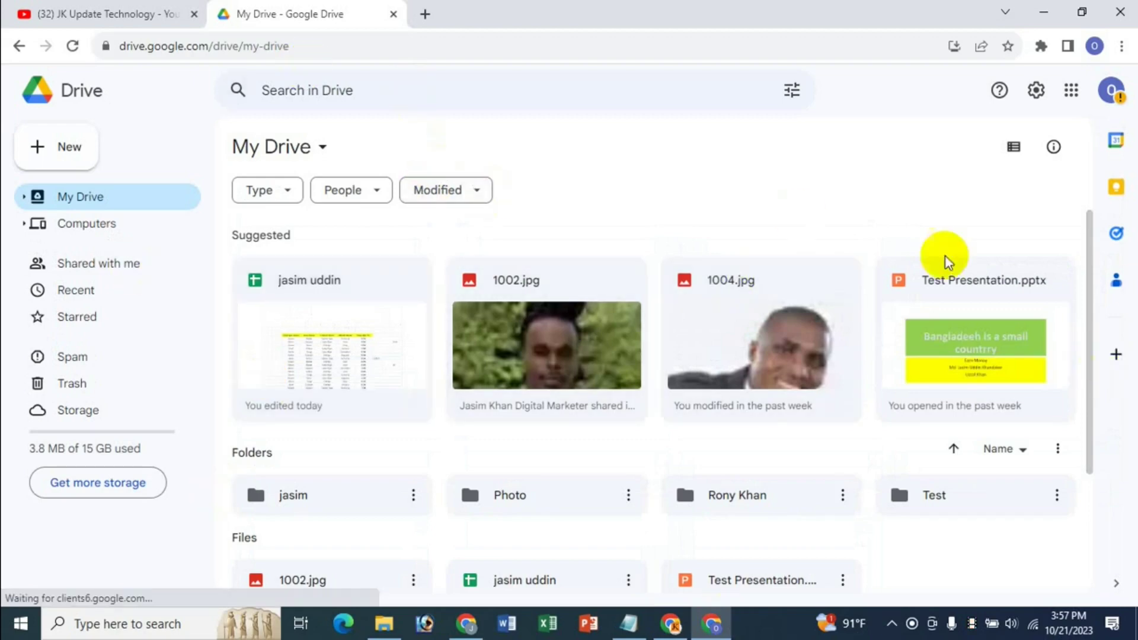
Scroll My Drive down to the Files section with 1002.jpg and the test presentation.
left_click_drag(1089, 278, 1090, 379)
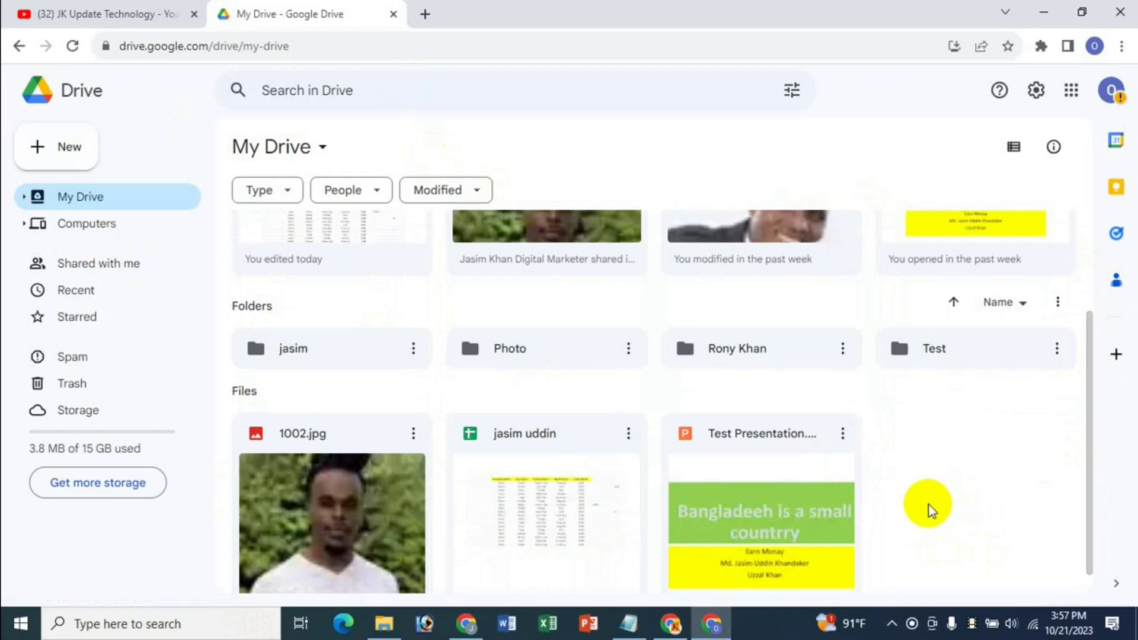
left_click_drag(1089, 414, 1093, 443)
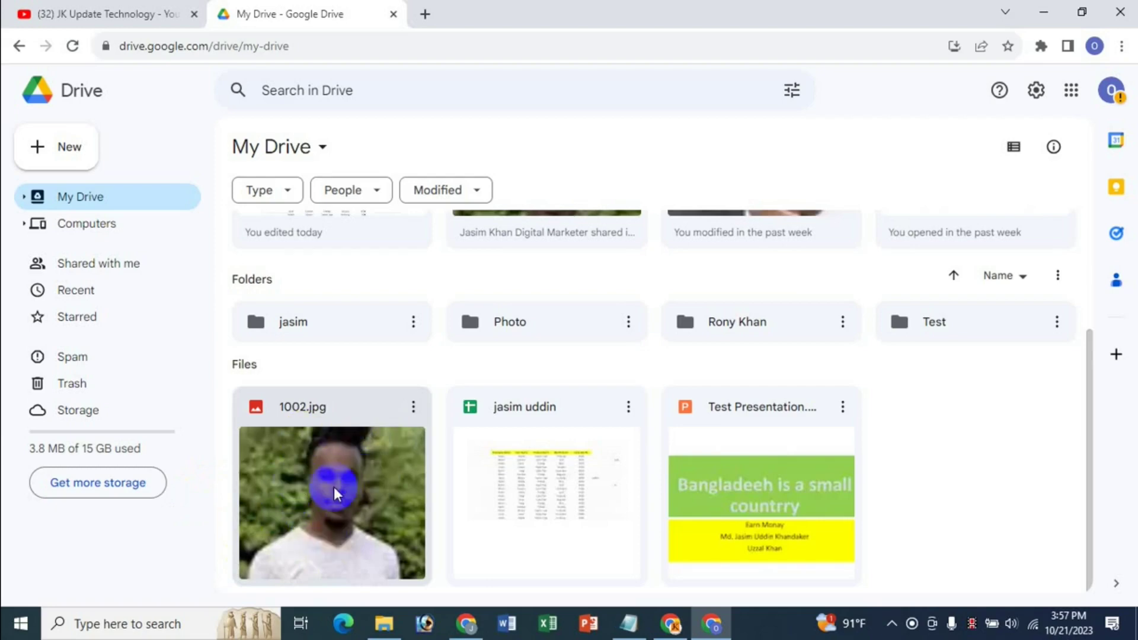
Show the details panel for 1002.jpg, with its preview and private access.
right_click(307, 491)
mouse_move(386, 411)
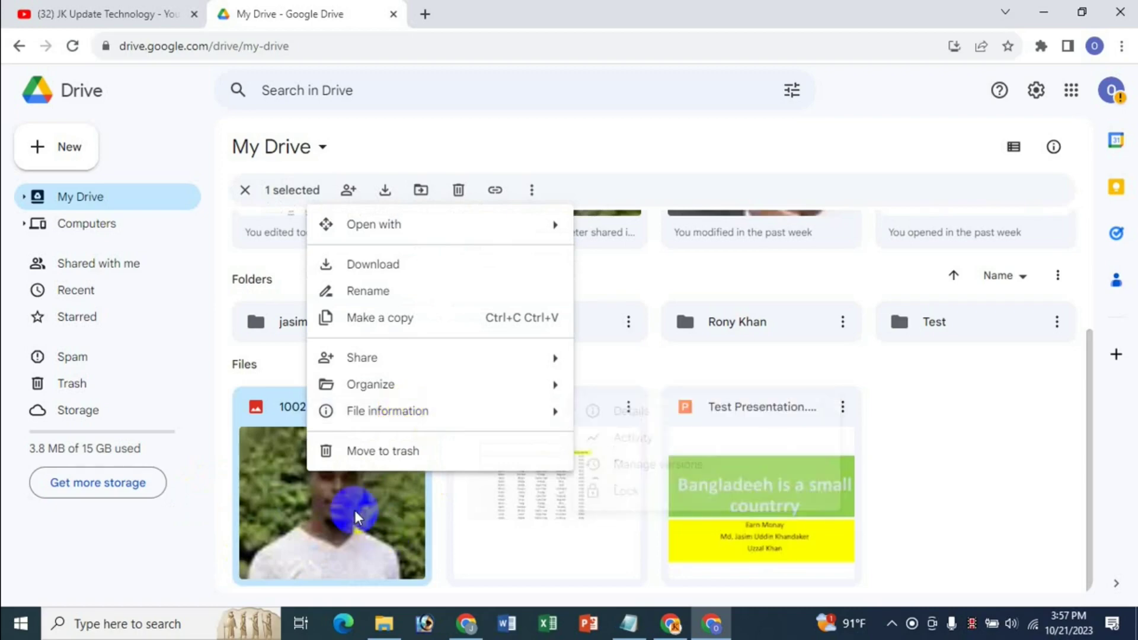
left_click(363, 474)
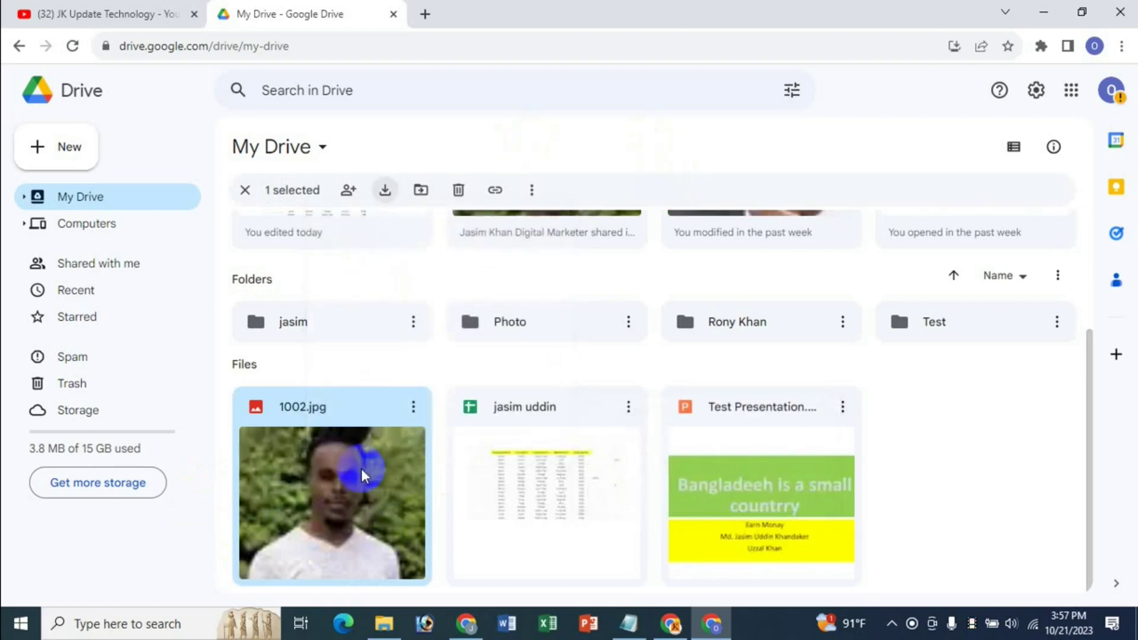
left_click(415, 407)
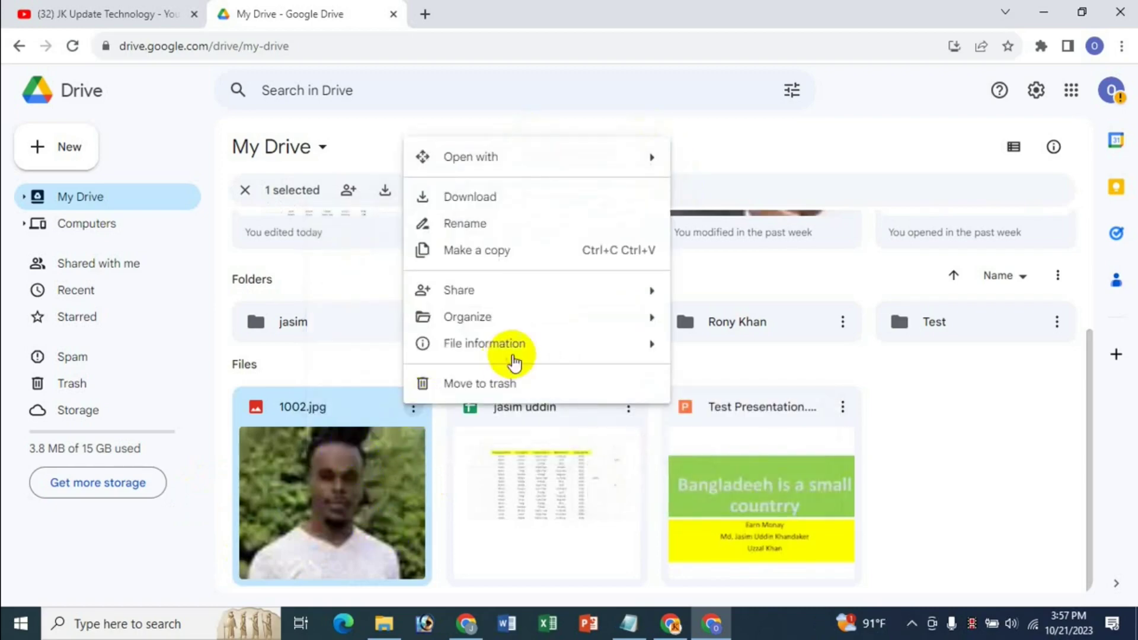
left_click(755, 135)
left_click(531, 190)
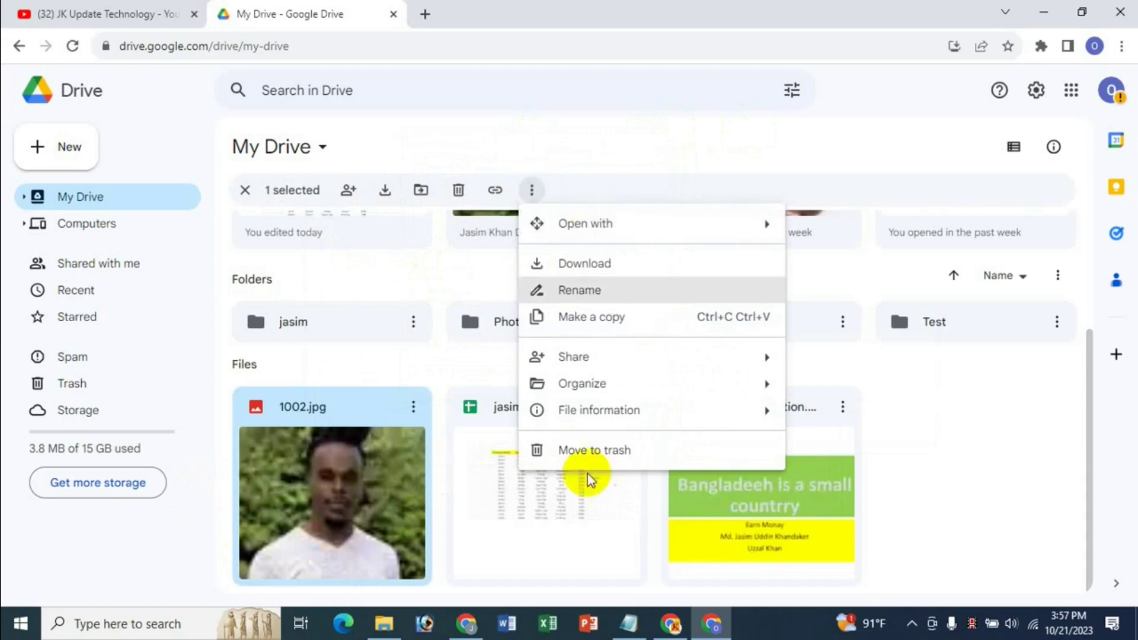
mouse_move(599, 409)
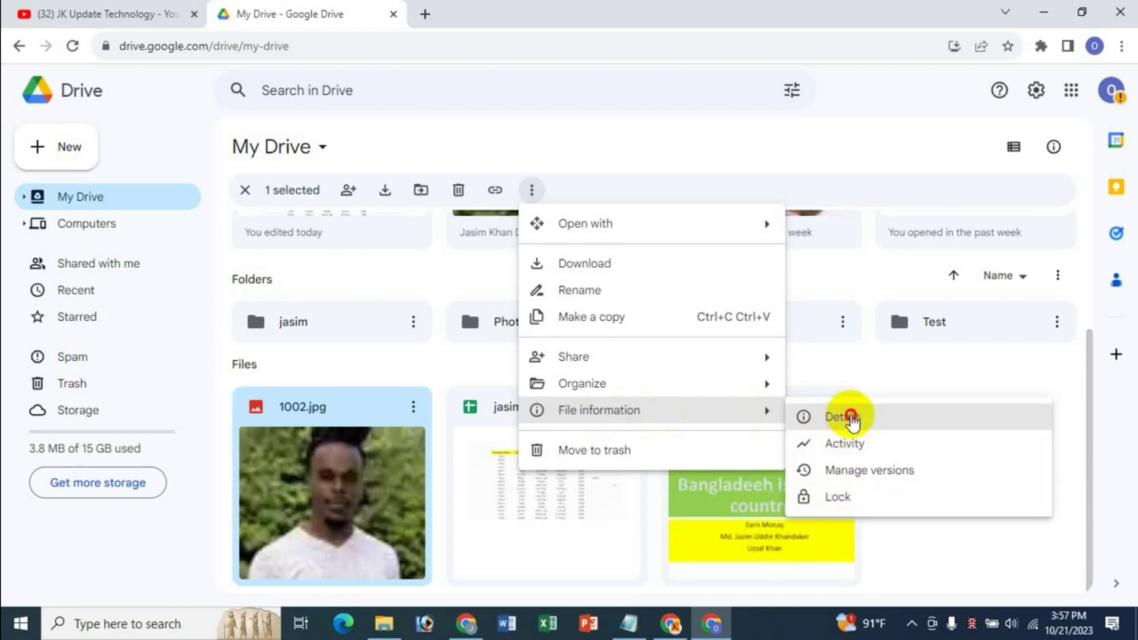
left_click(852, 415)
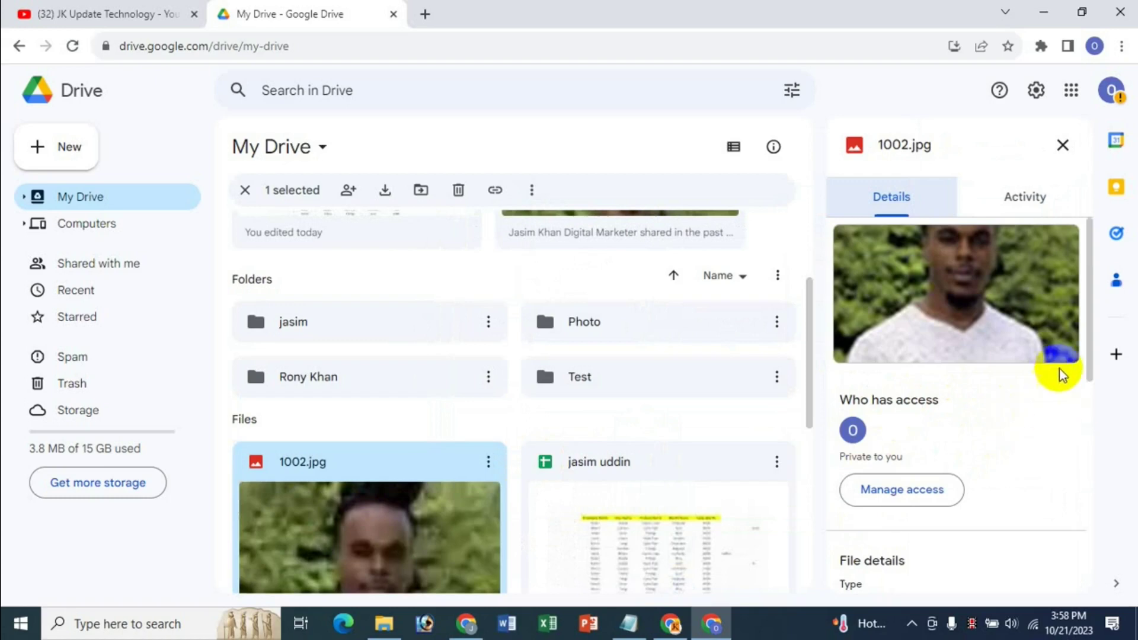
Scroll the 1002.jpg details panel and open its Manage access sharing settings.
left_click_drag(1088, 344, 1087, 422)
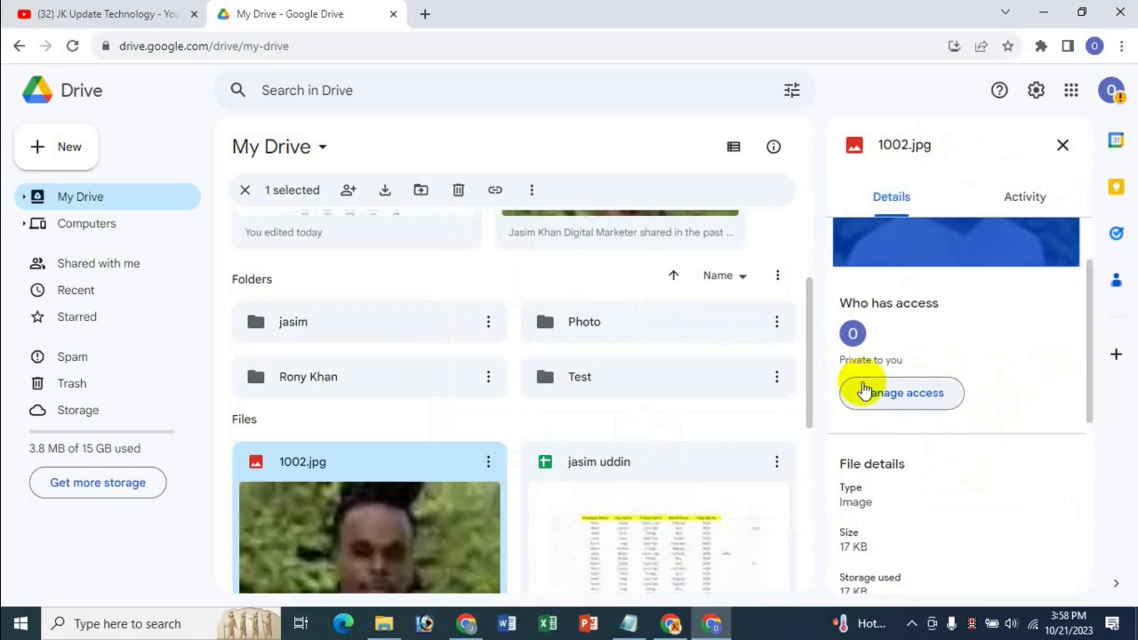
left_click(882, 394)
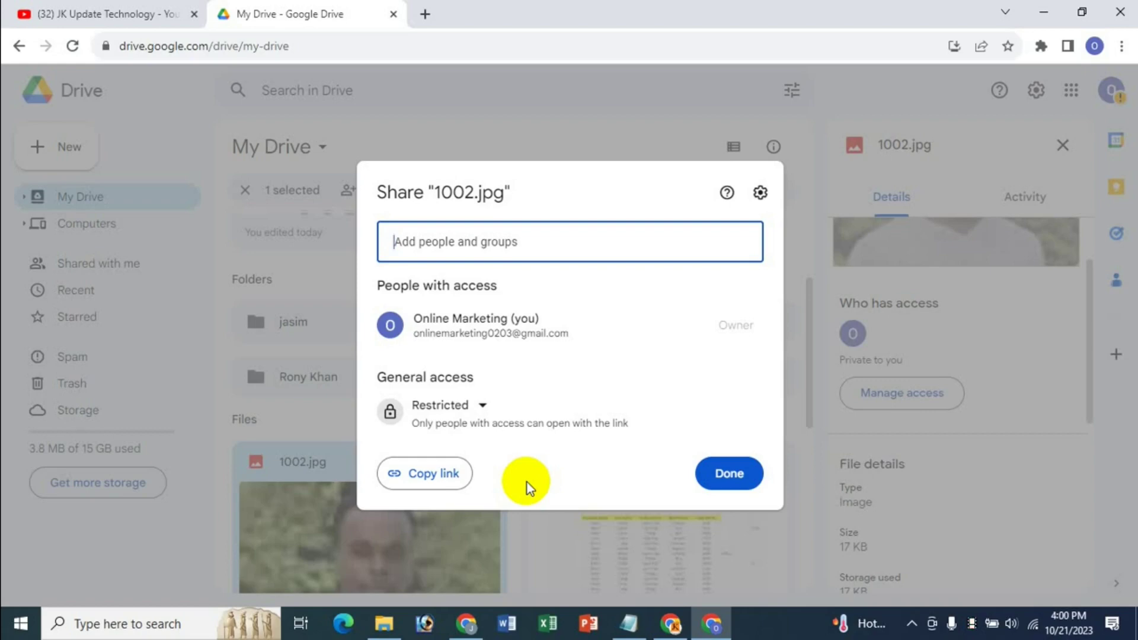
Set 1002.jpg's general access to Anyone with the link as Viewer, then close sharing.
left_click(477, 405)
left_click(486, 481)
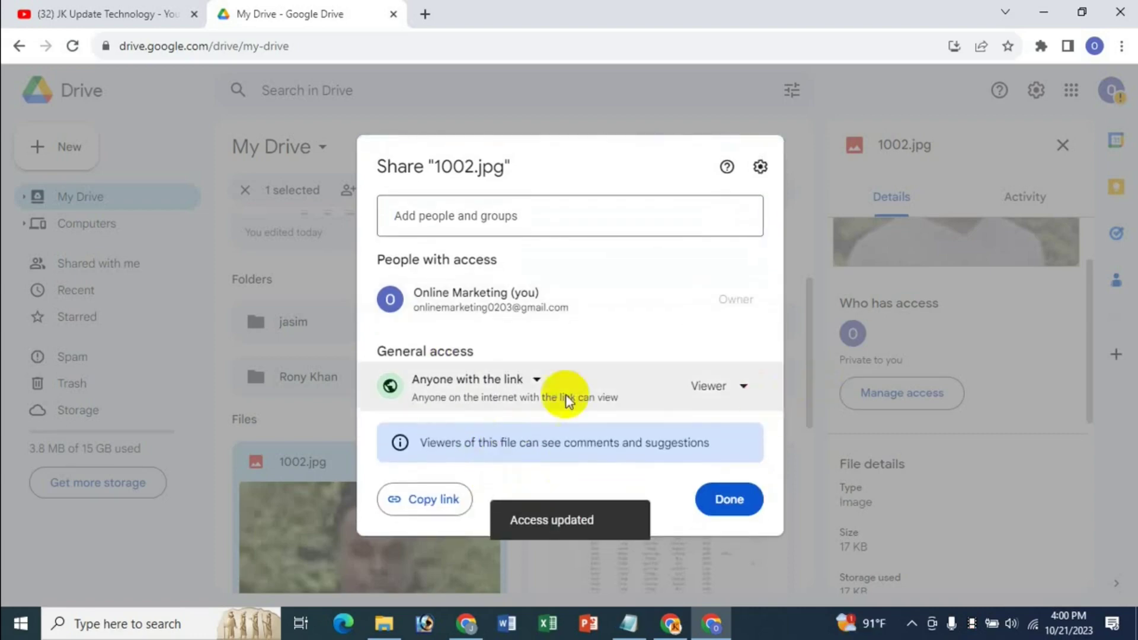
left_click(744, 386)
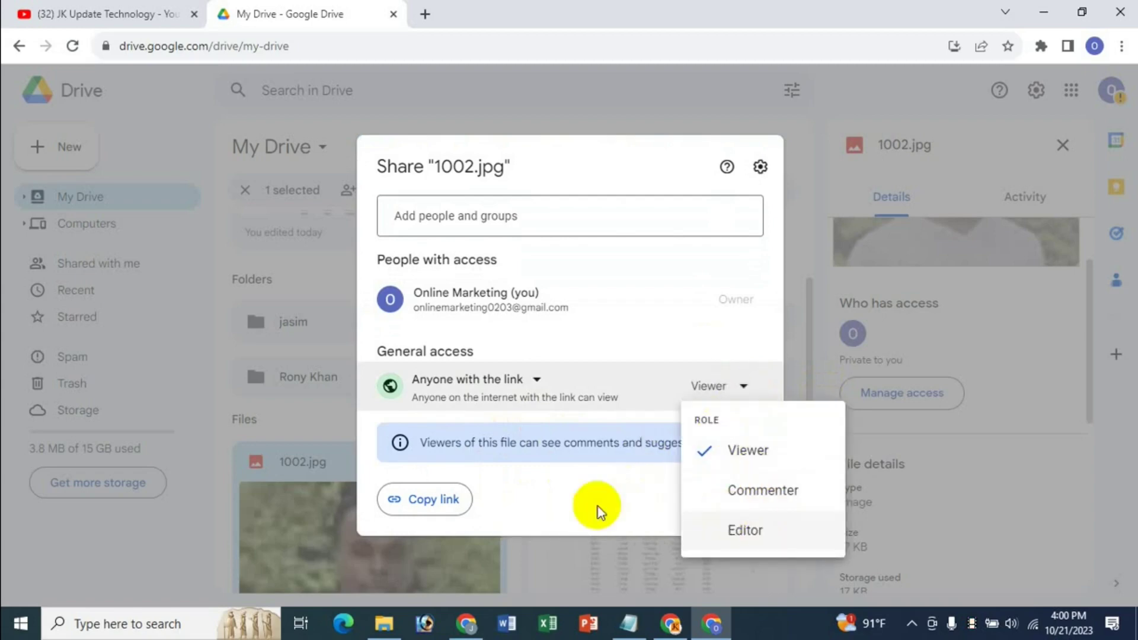
left_click(575, 506)
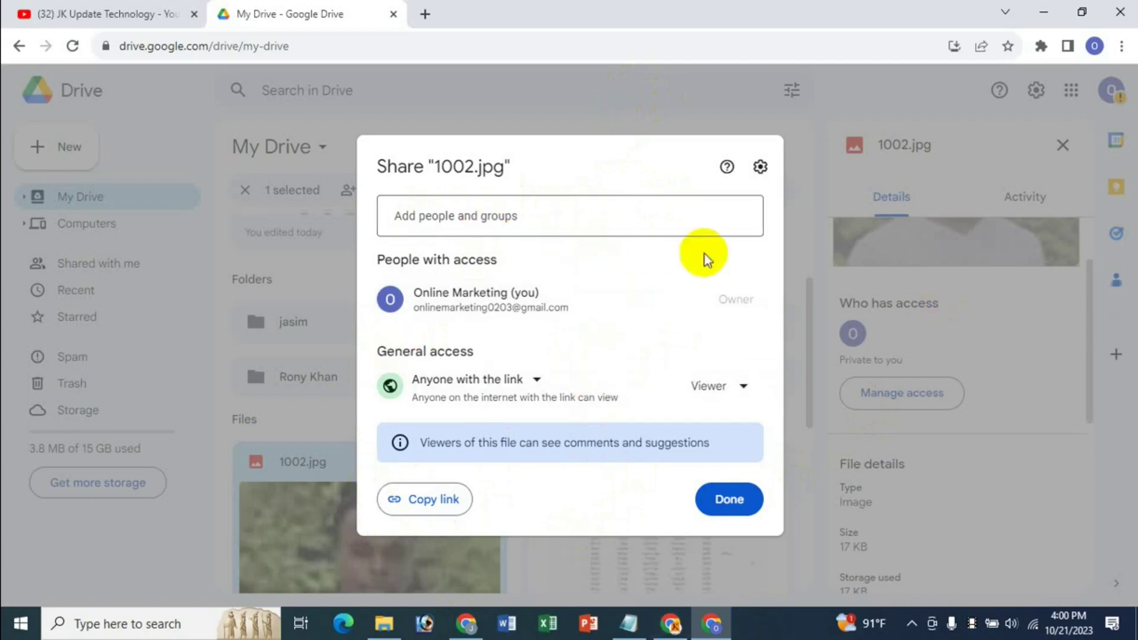
left_click(636, 96)
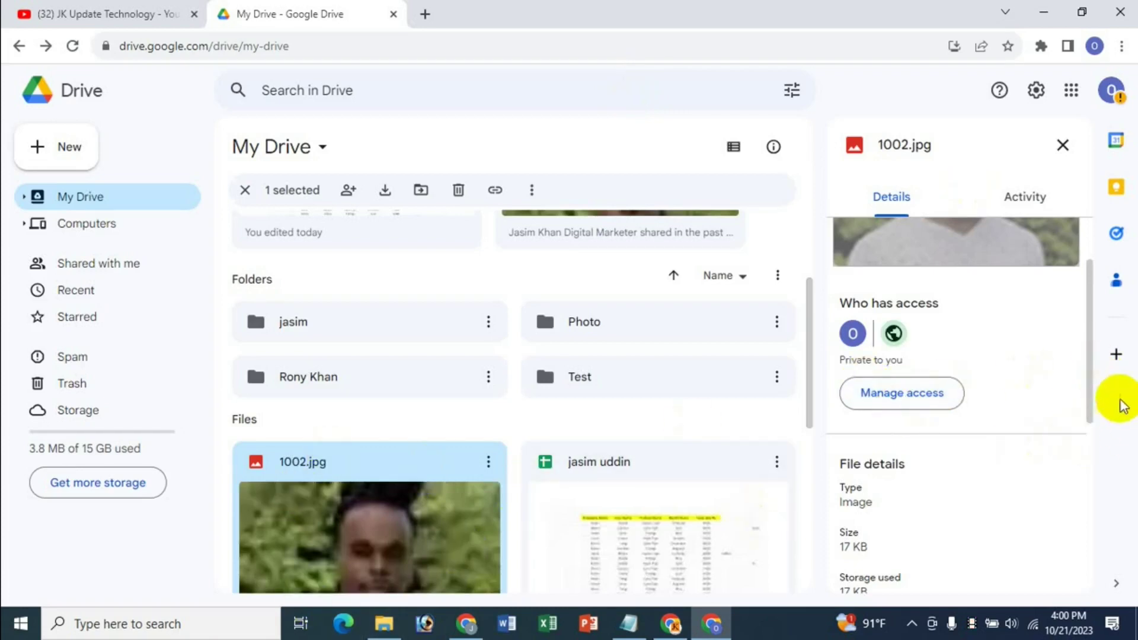
left_click_drag(1089, 372, 1087, 420)
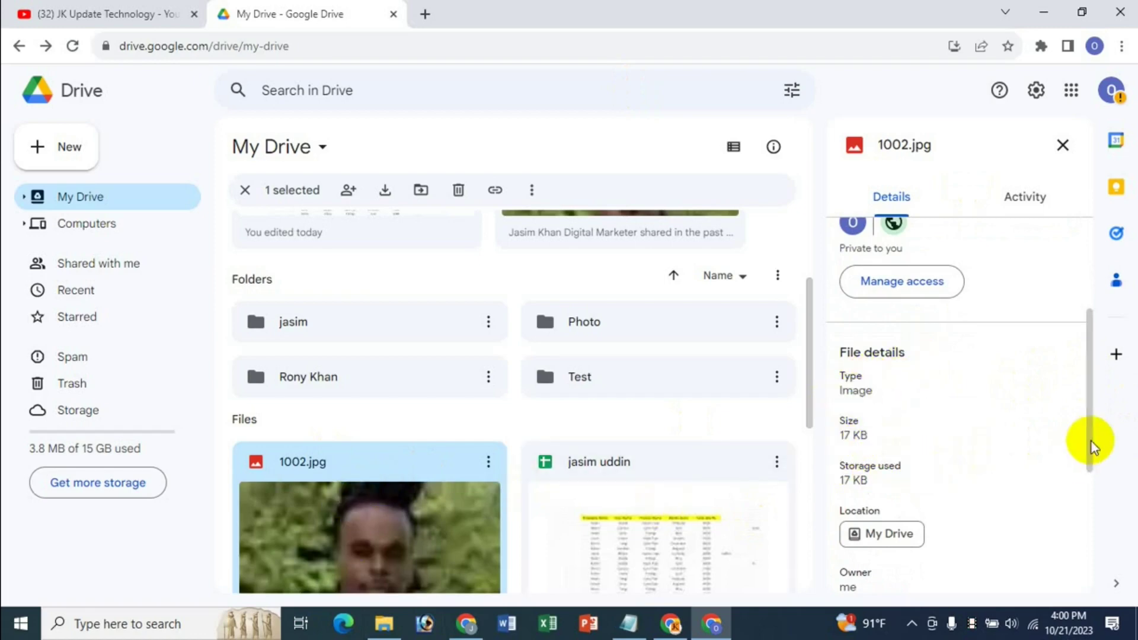
left_click_drag(1089, 440, 1087, 470)
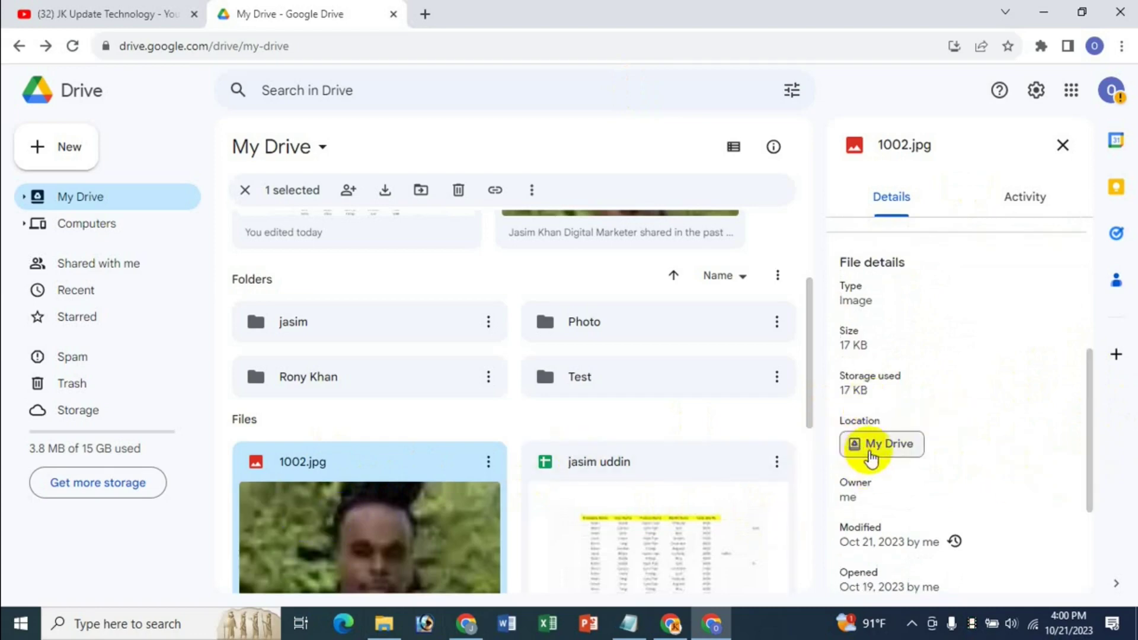
left_click_drag(1091, 446, 1092, 477)
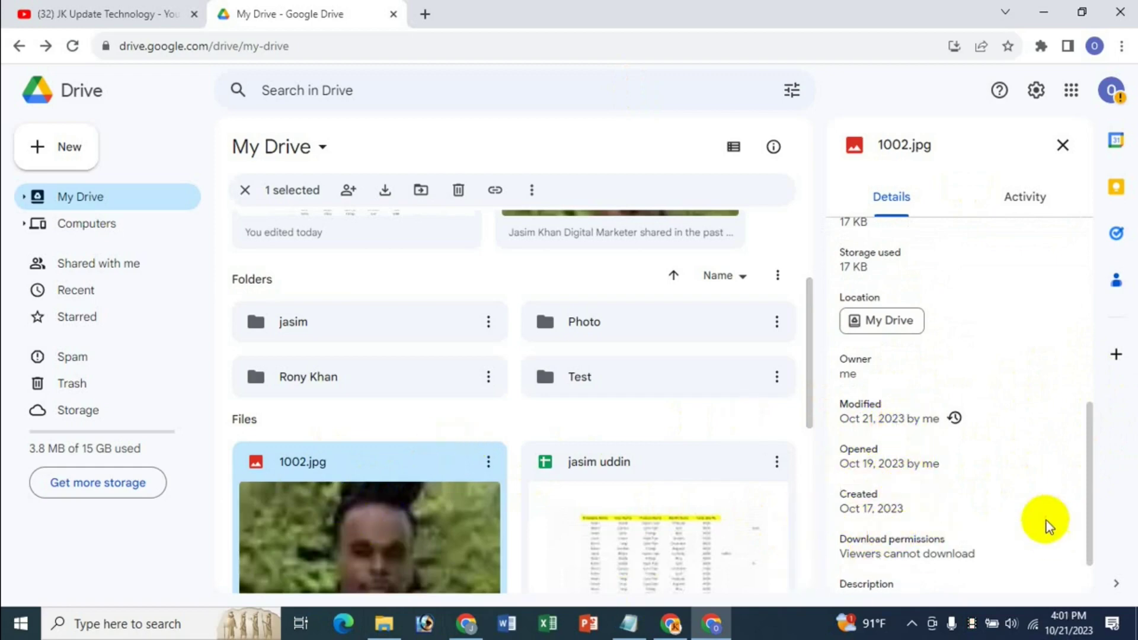
left_click_drag(1088, 507, 1088, 535)
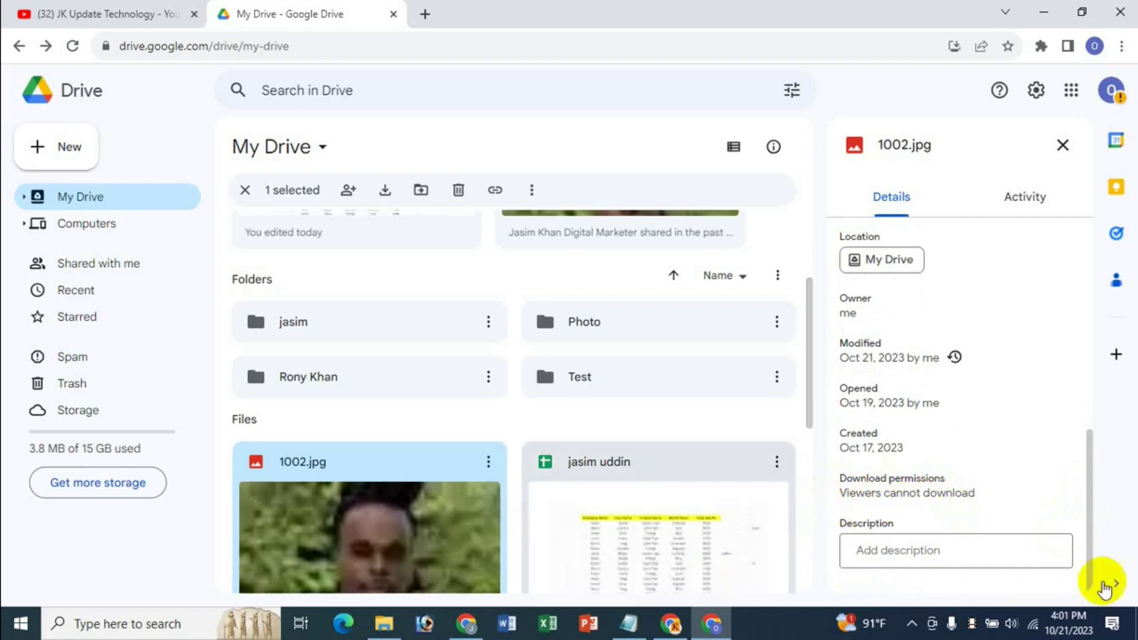
left_click_drag(1088, 472, 1089, 249)
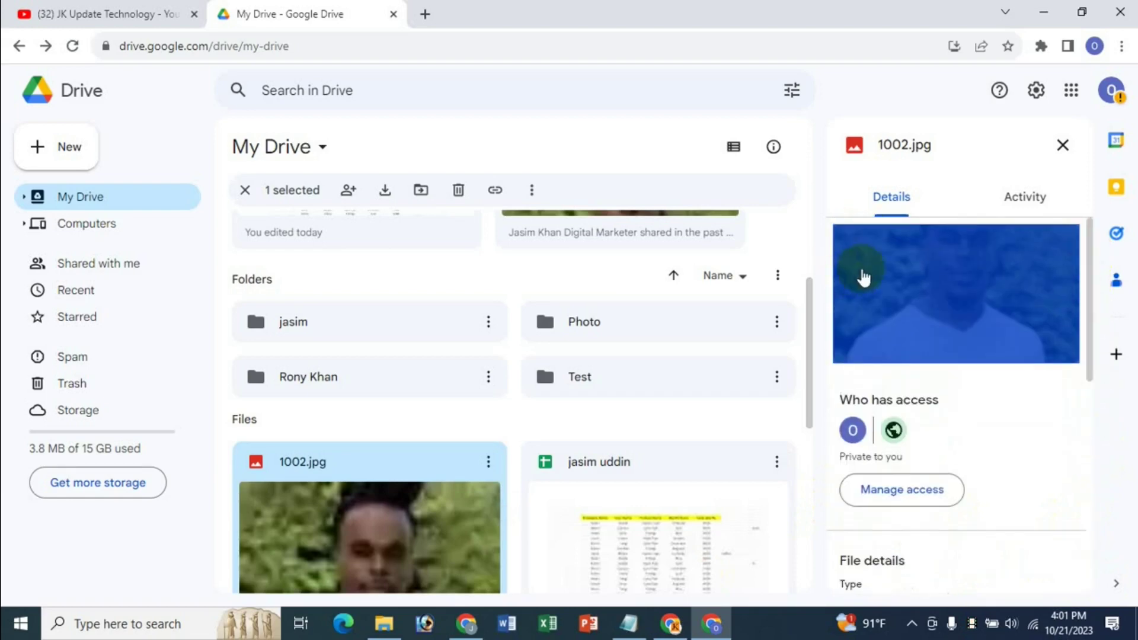
Review 1002.jpg's activity history in the side panel, then close the panel.
left_click(1015, 195)
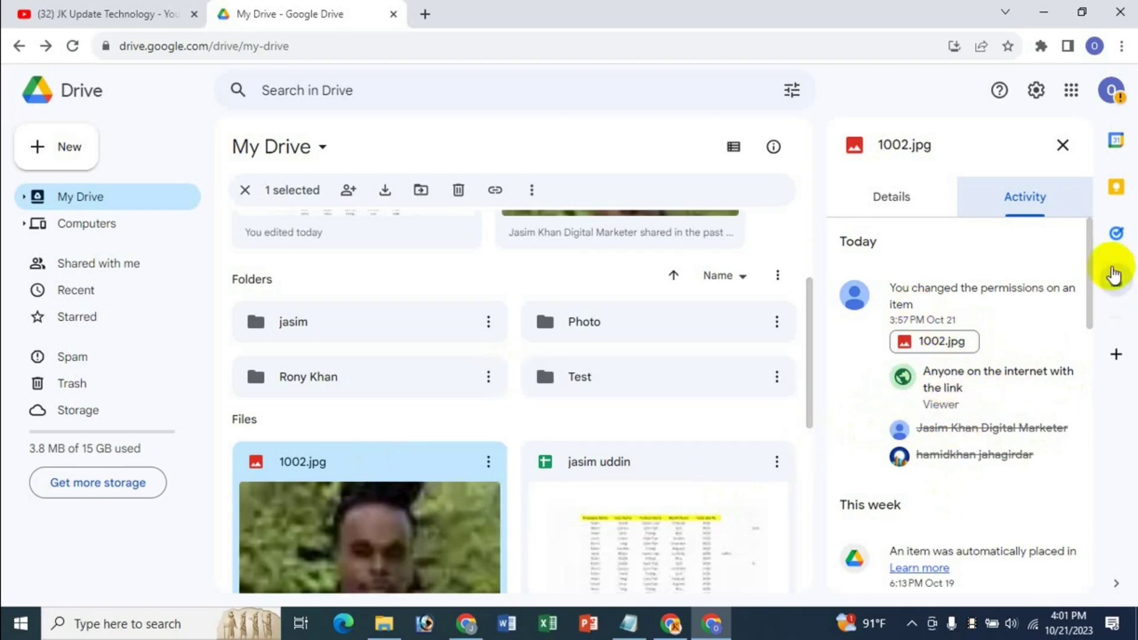
left_click_drag(1089, 270, 1089, 311)
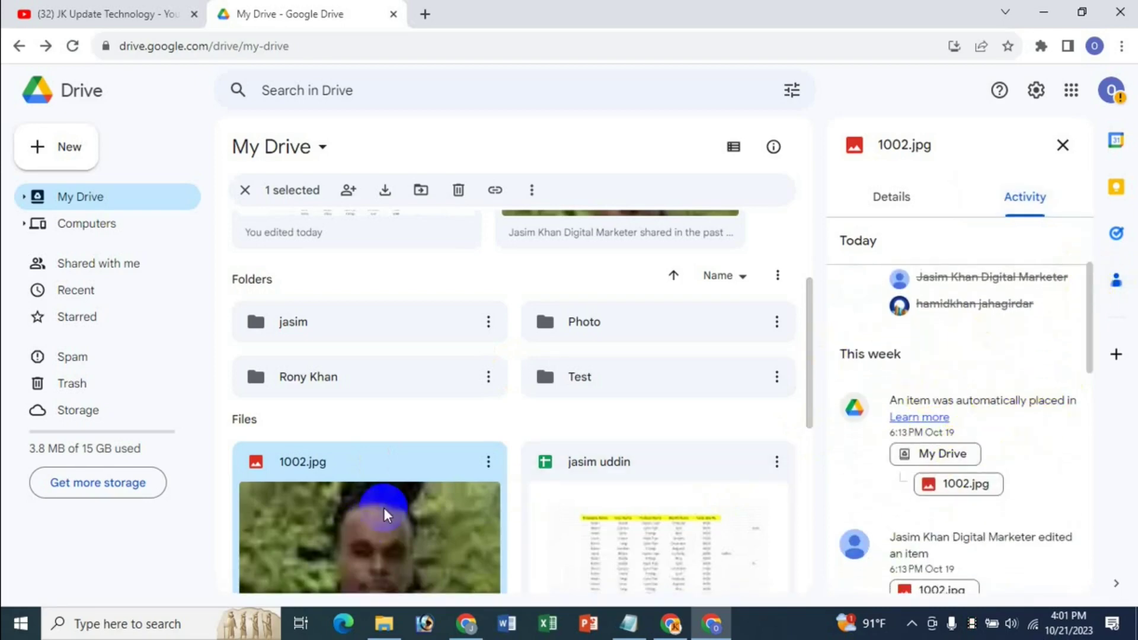
mouse_move(1089, 332)
left_mouse_down()
mouse_move(1093, 574)
mouse_move(1074, 265)
left_mouse_up()
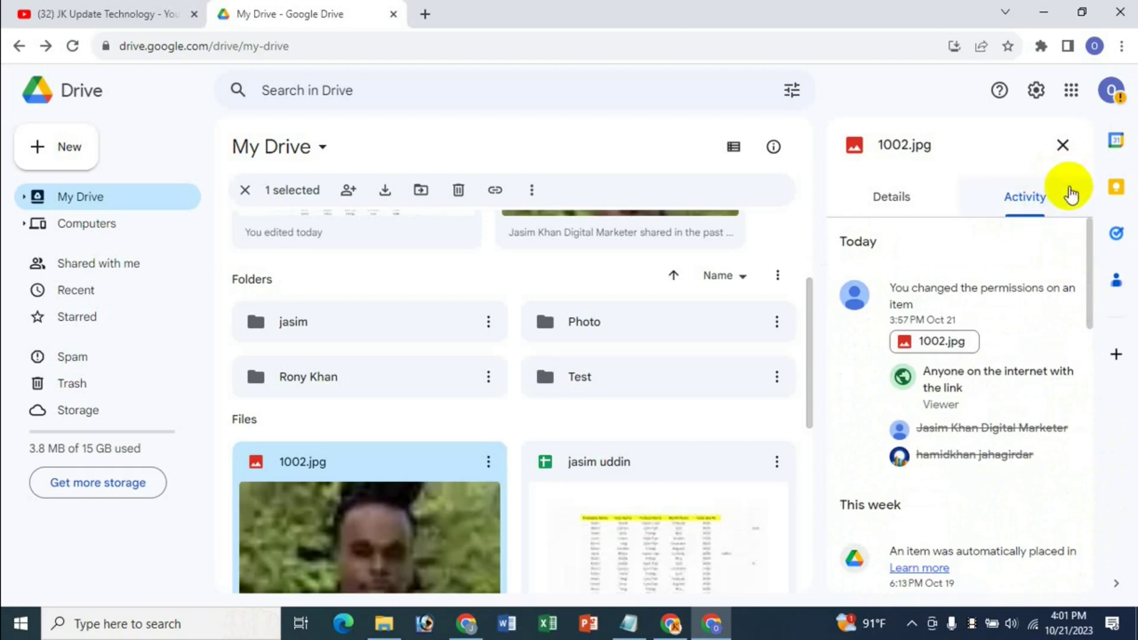
left_click(1062, 145)
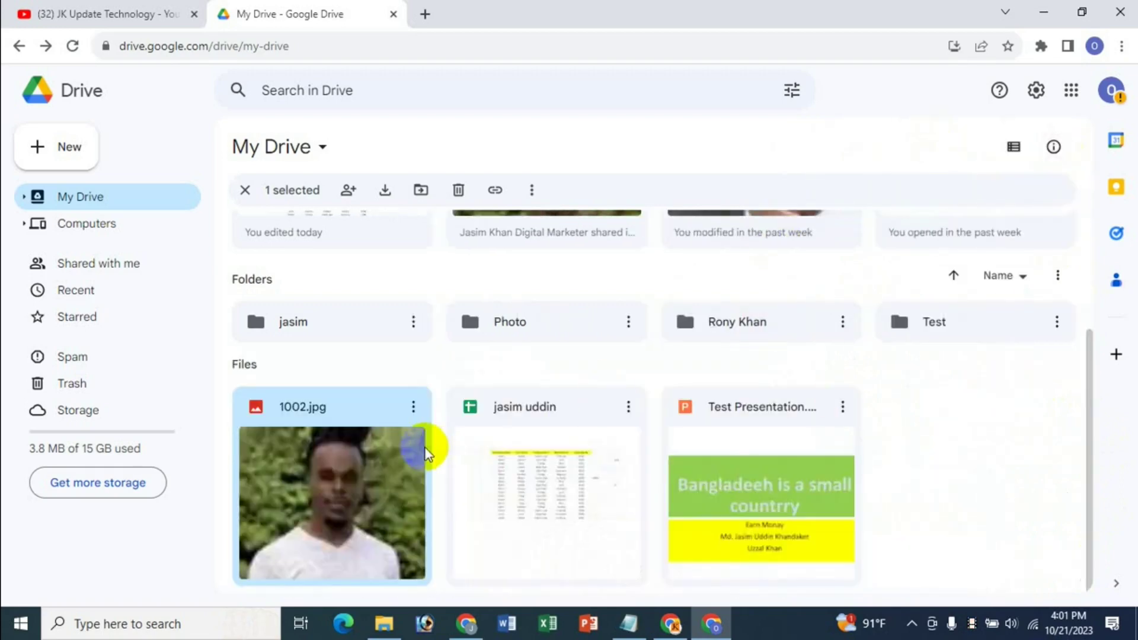
left_click(413, 407)
mouse_move(484, 343)
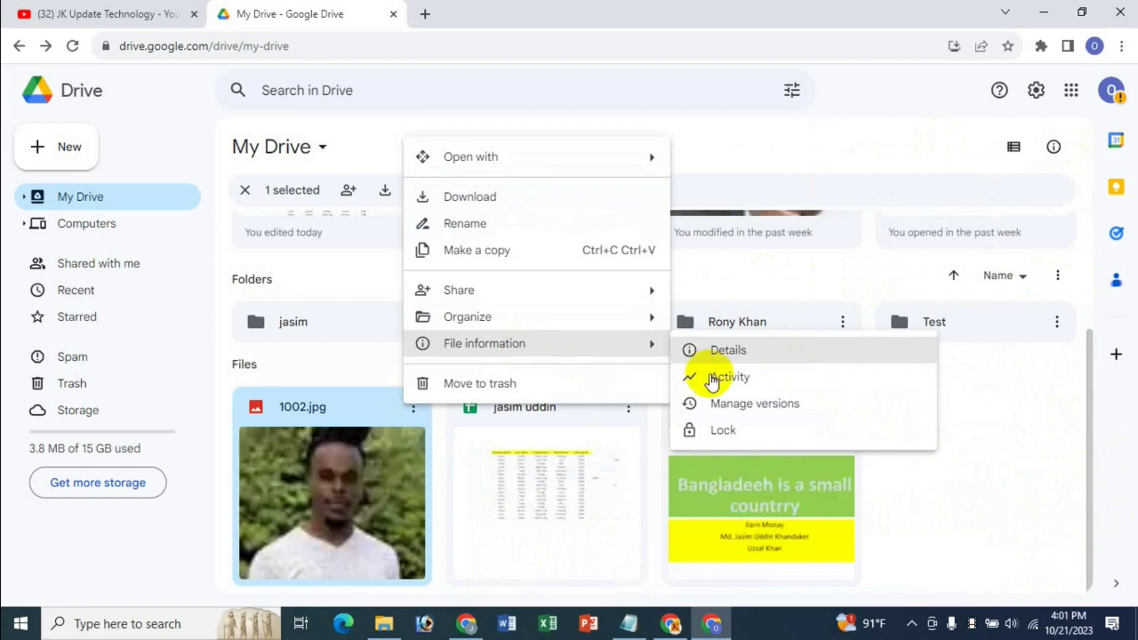
left_click(715, 377)
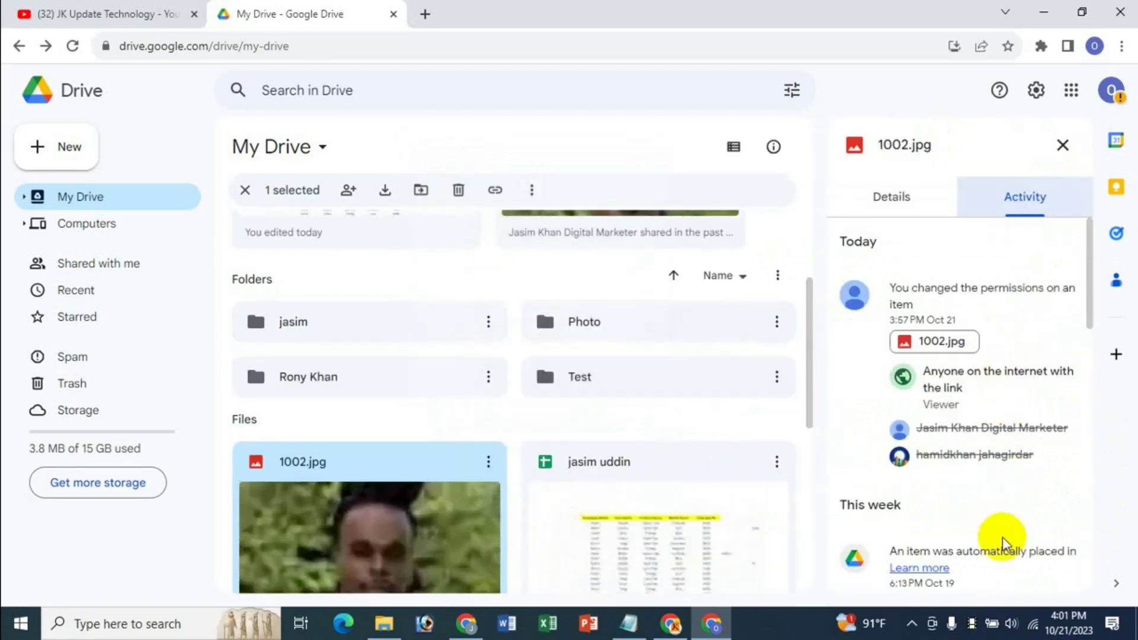
left_click(1061, 145)
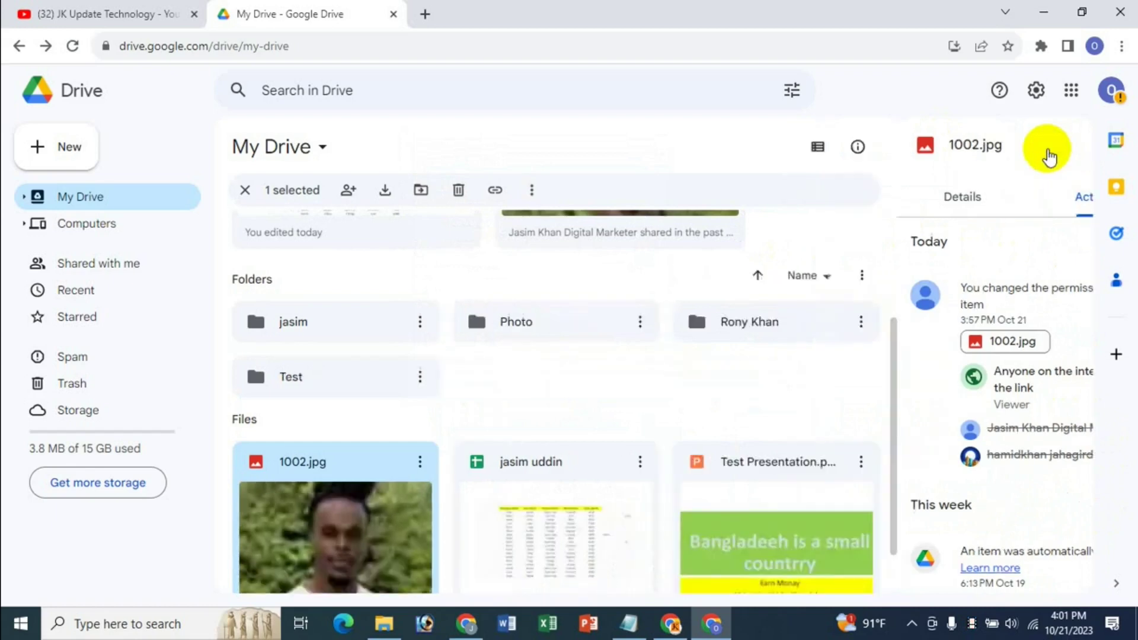
left_click(413, 408)
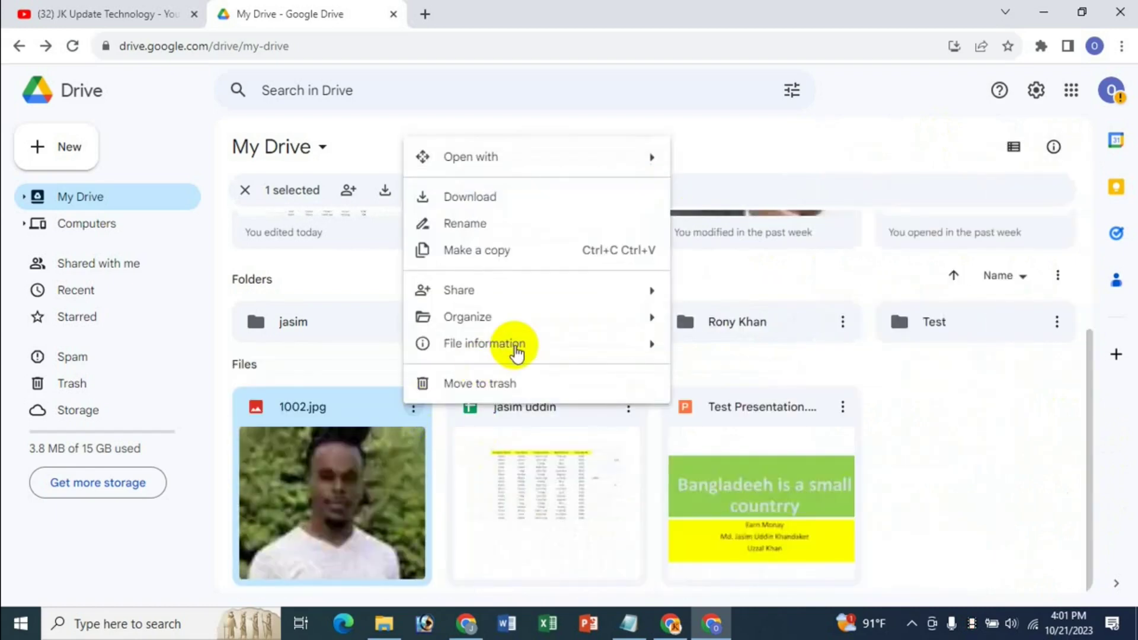
mouse_move(485, 343)
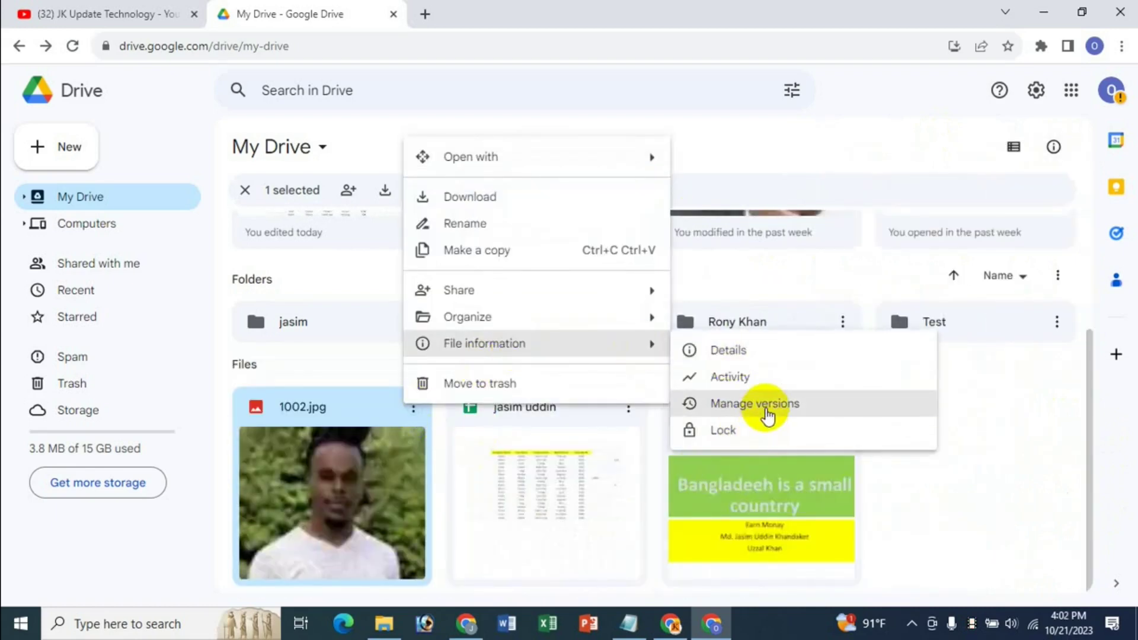
Check 1002.jpg's version history, showing only the current Jun 18, 6:03 PM version, then close it.
left_click(762, 410)
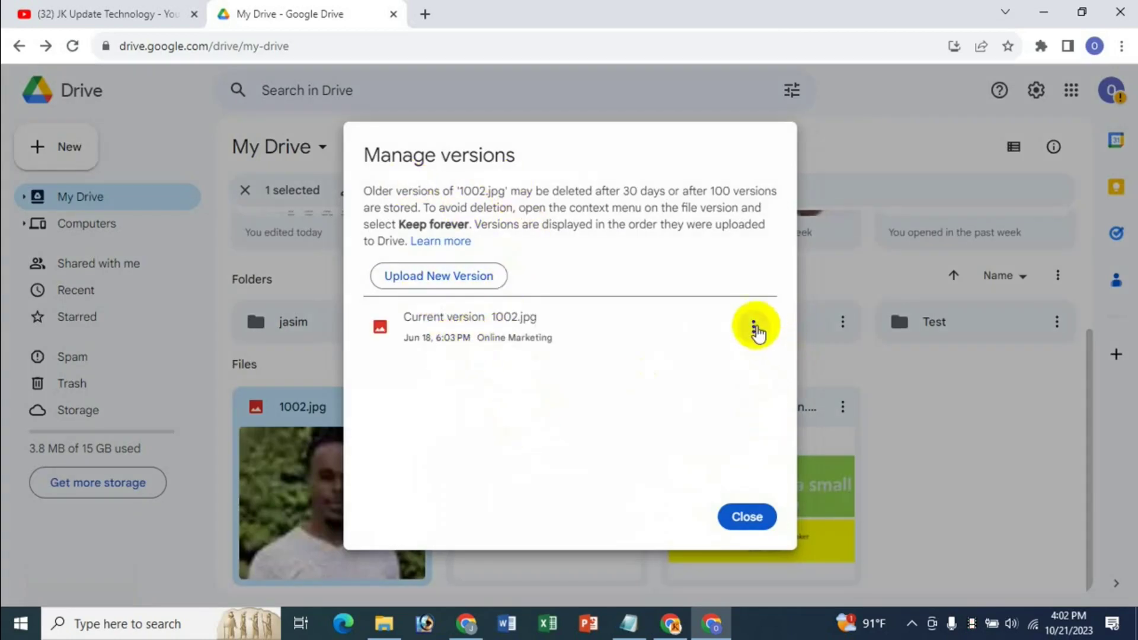
left_click(753, 325)
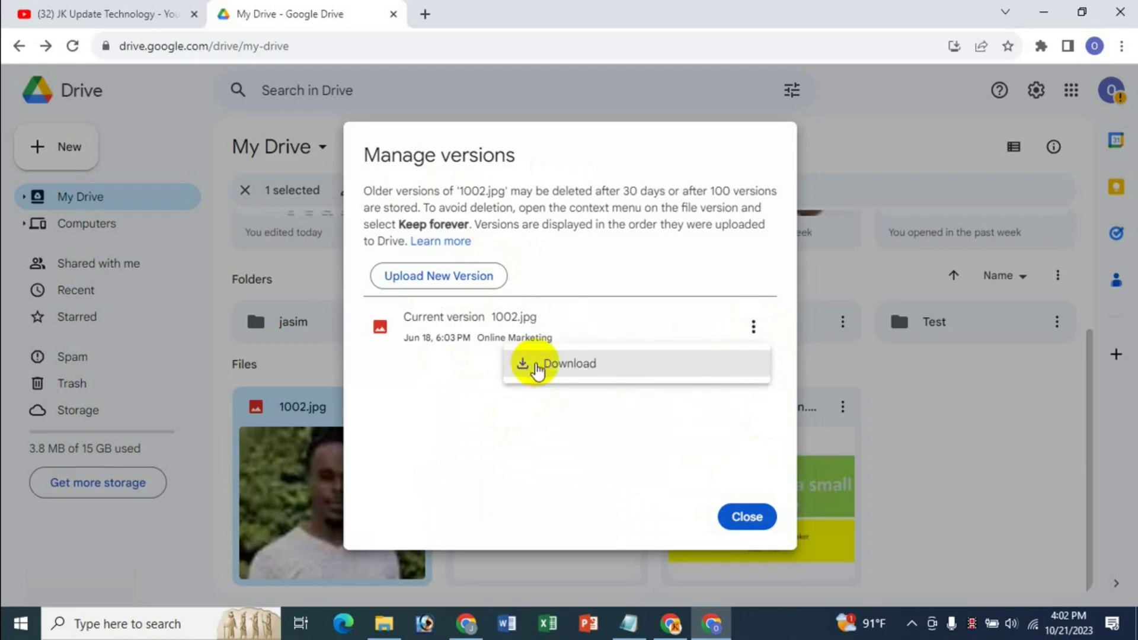
left_click(481, 443)
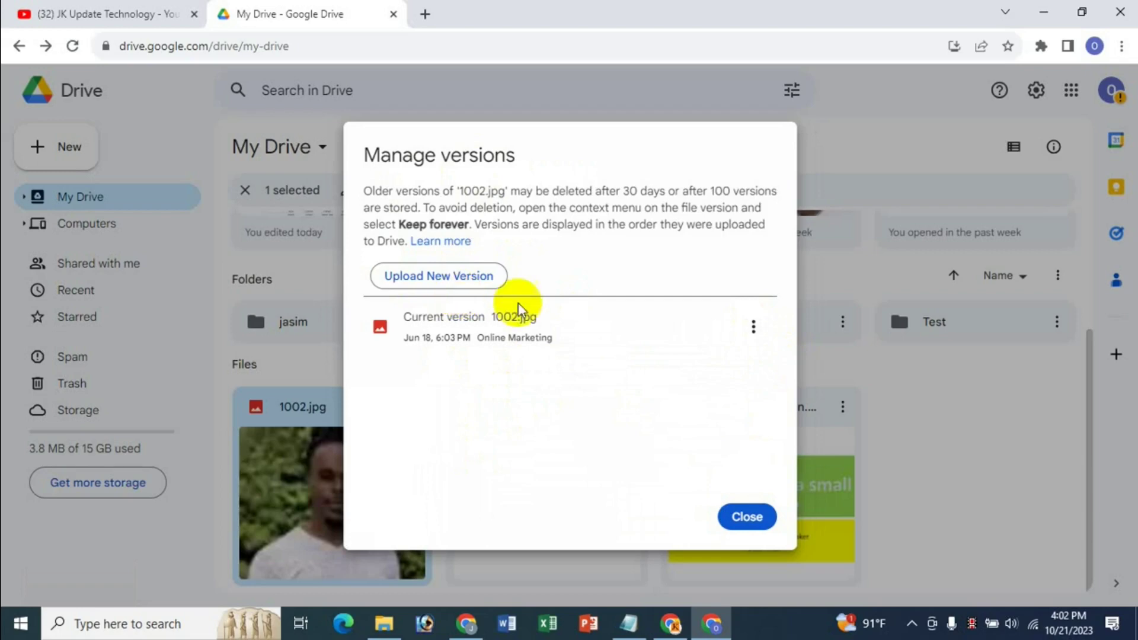
left_click(737, 533)
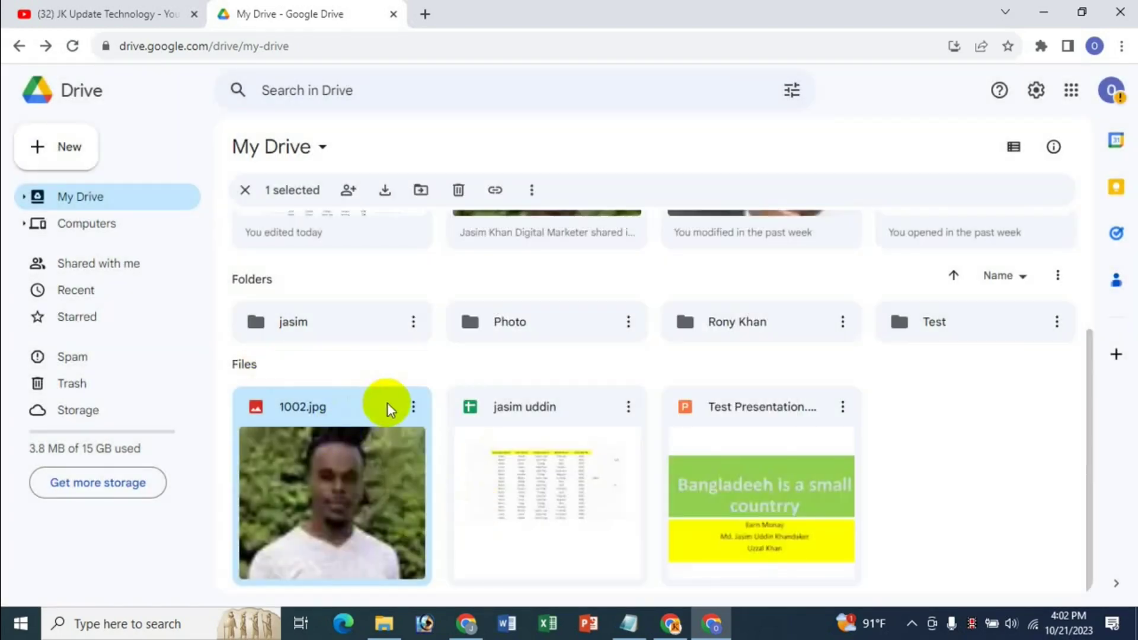
Lock 1002.jpg against editing and commenting, then open its image preview.
left_click(411, 407)
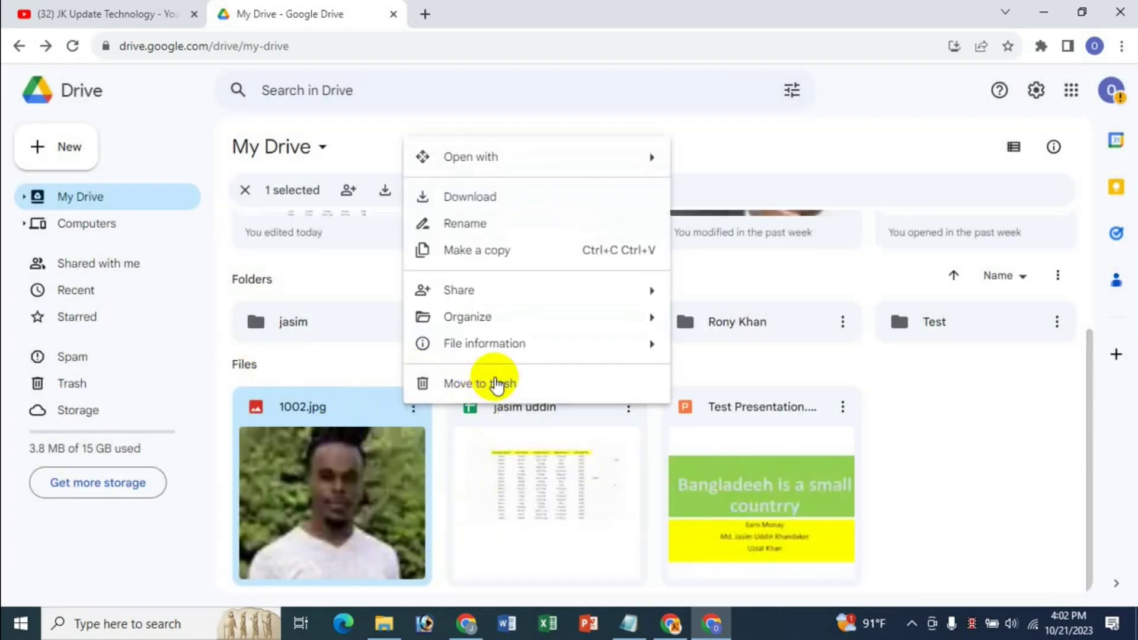
mouse_move(485, 343)
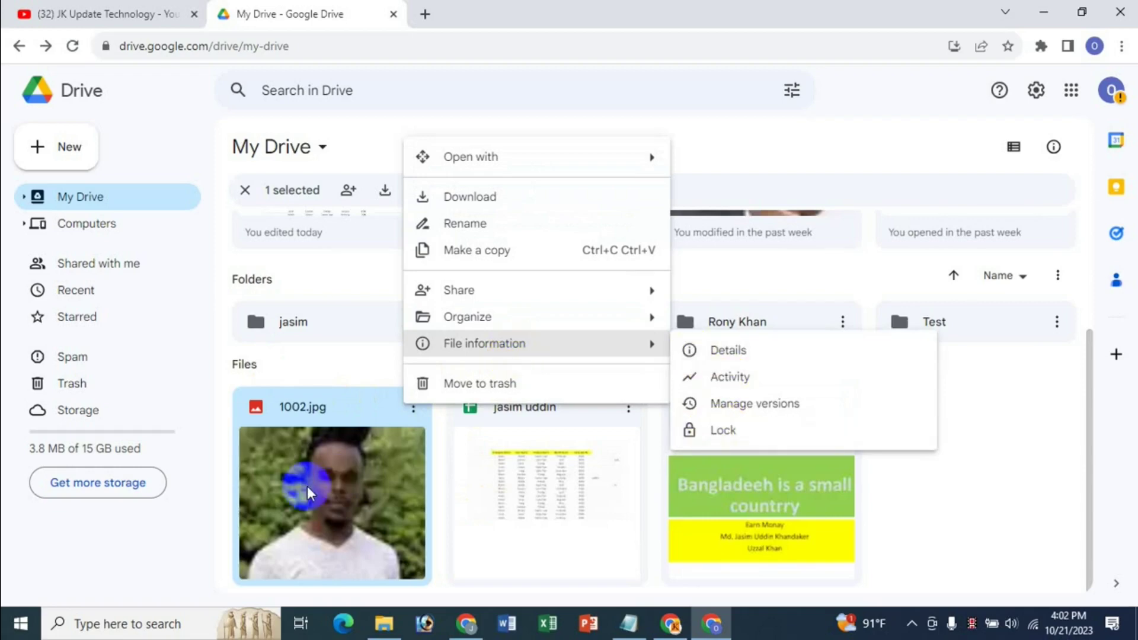
left_click(722, 431)
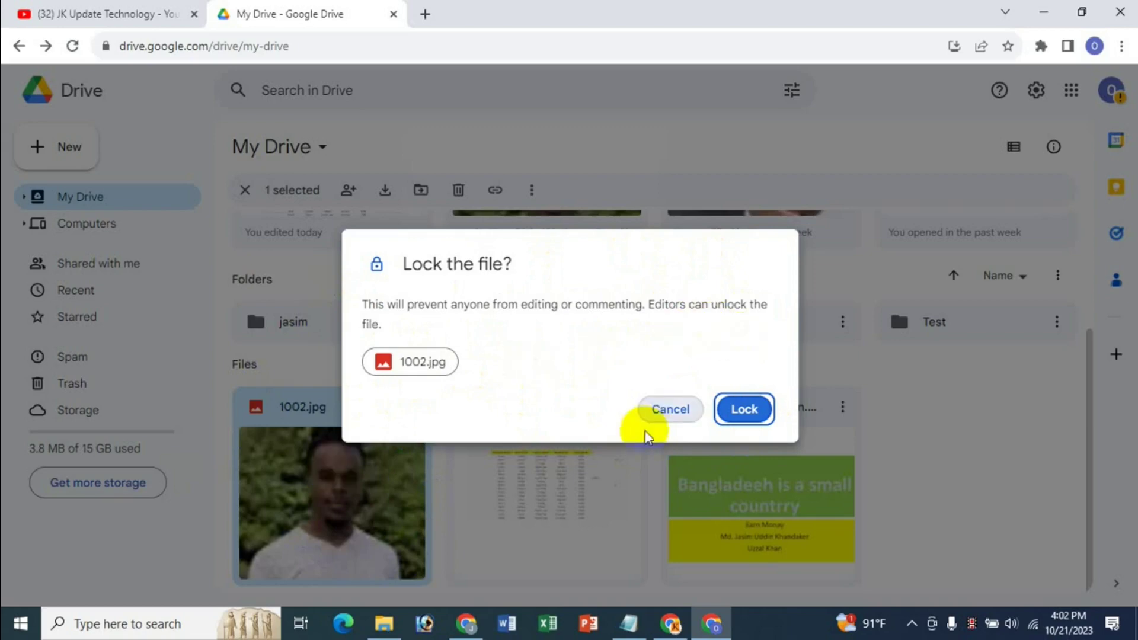
left_click(748, 410)
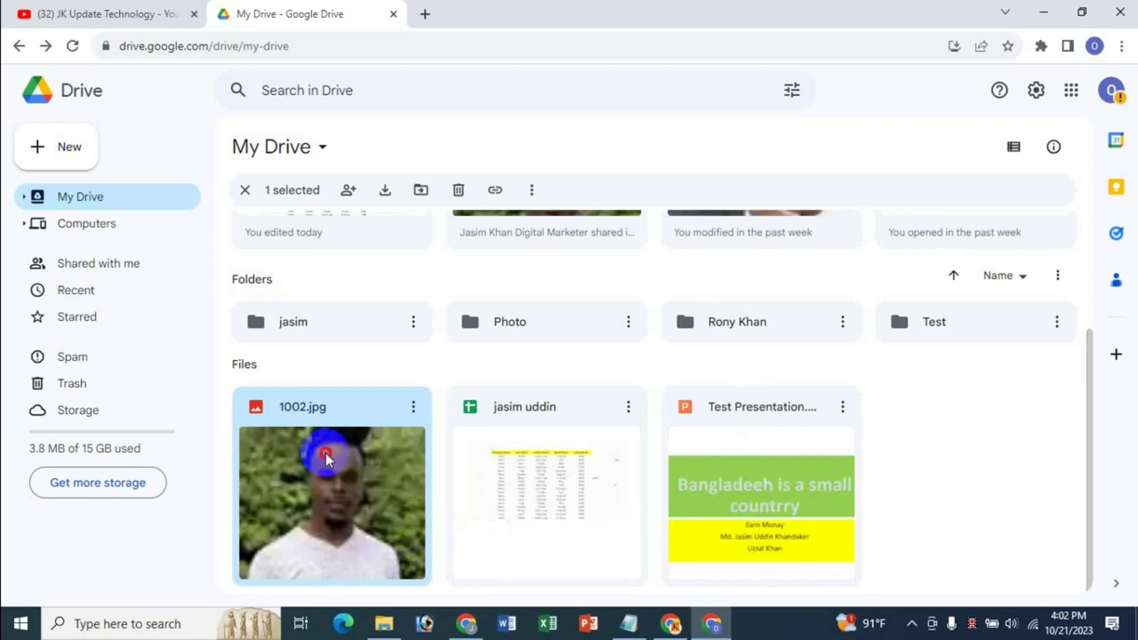
double_click(327, 460)
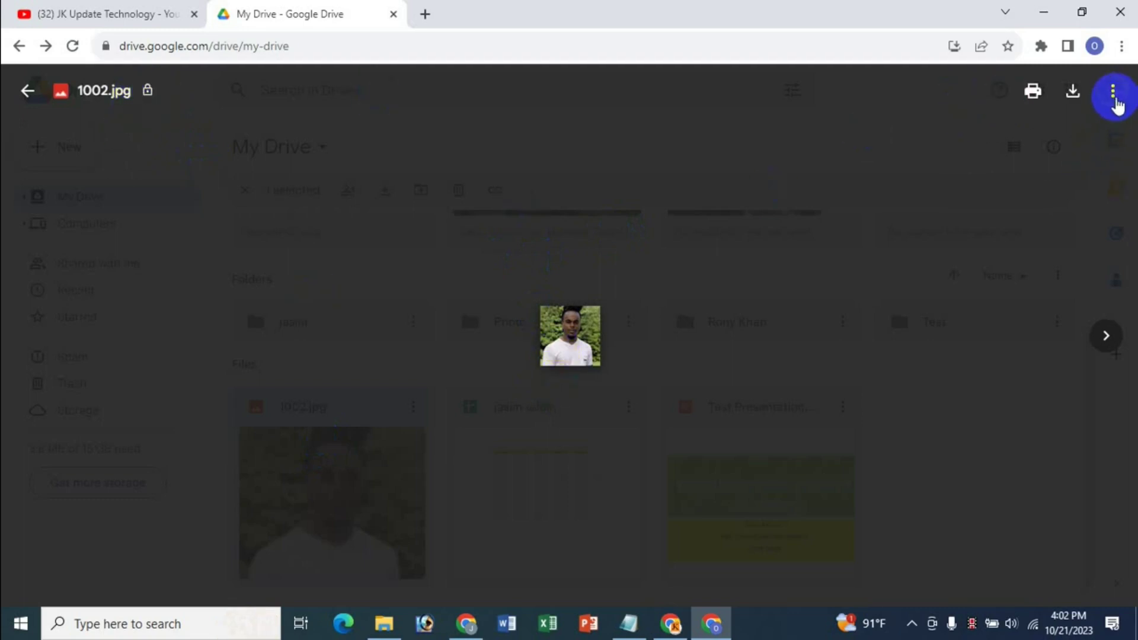
From the preview, confirm 1002.jpg is link-shared as Viewer, then close sharing and the preview.
left_click(1112, 92)
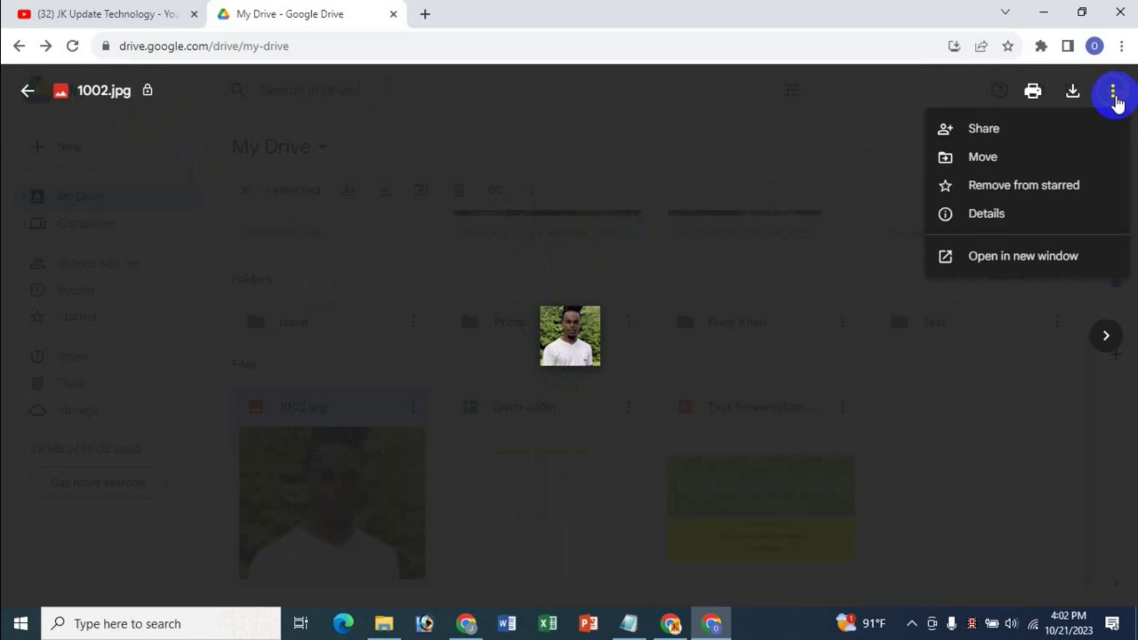
left_click(981, 128)
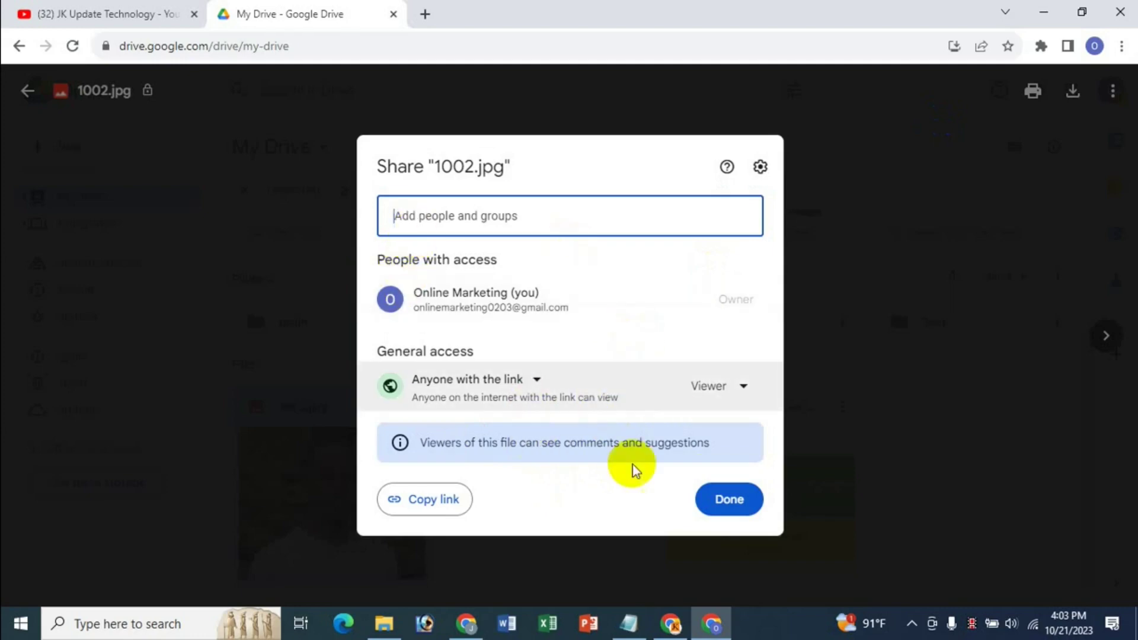
left_click(745, 386)
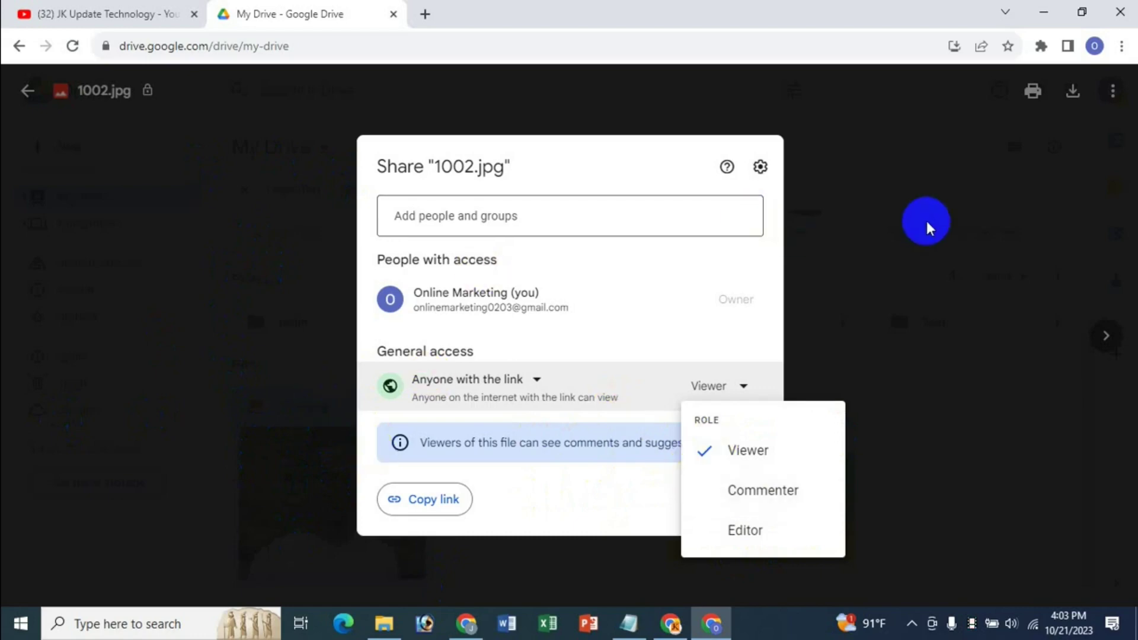
left_click(874, 178)
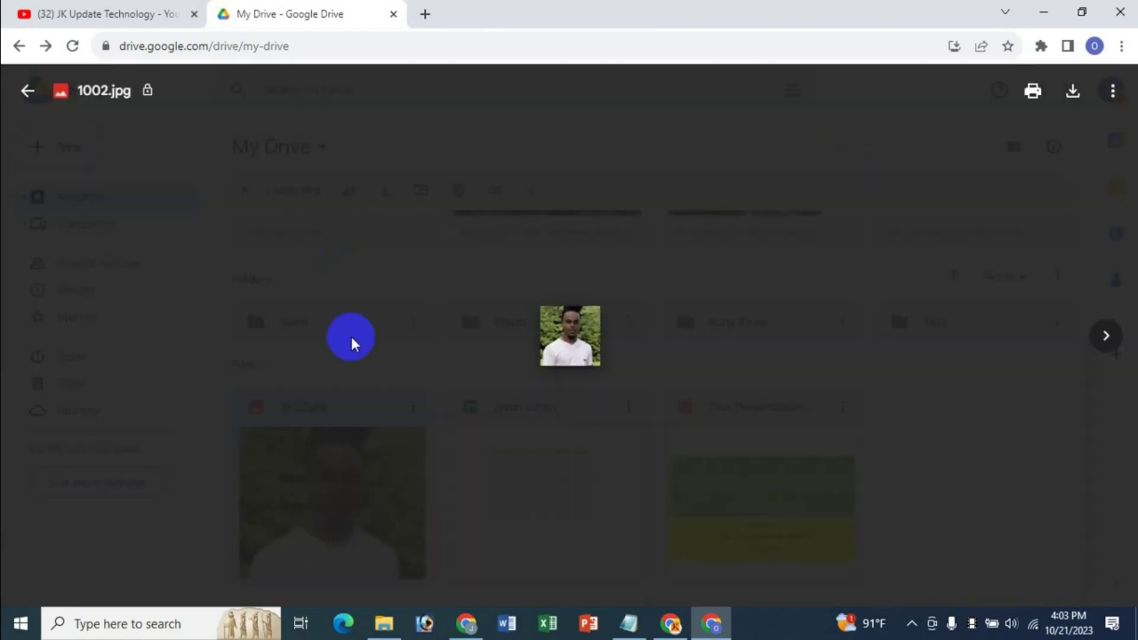
left_click(25, 93)
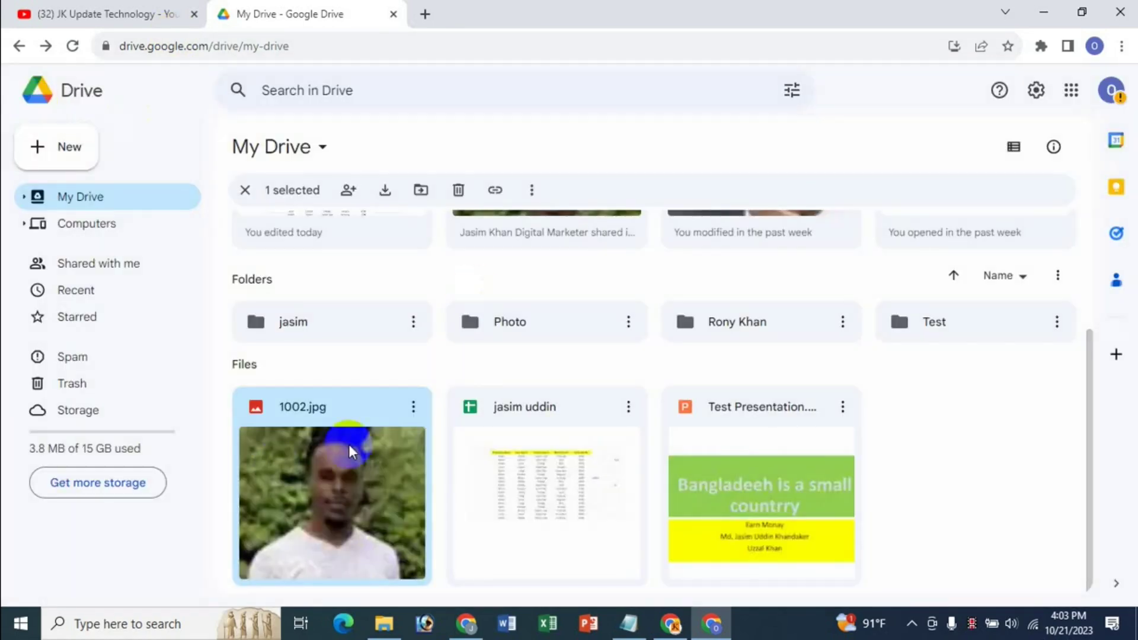
Unlock 1002.jpg through File information > Unlock so it can be edited again.
left_click(371, 455)
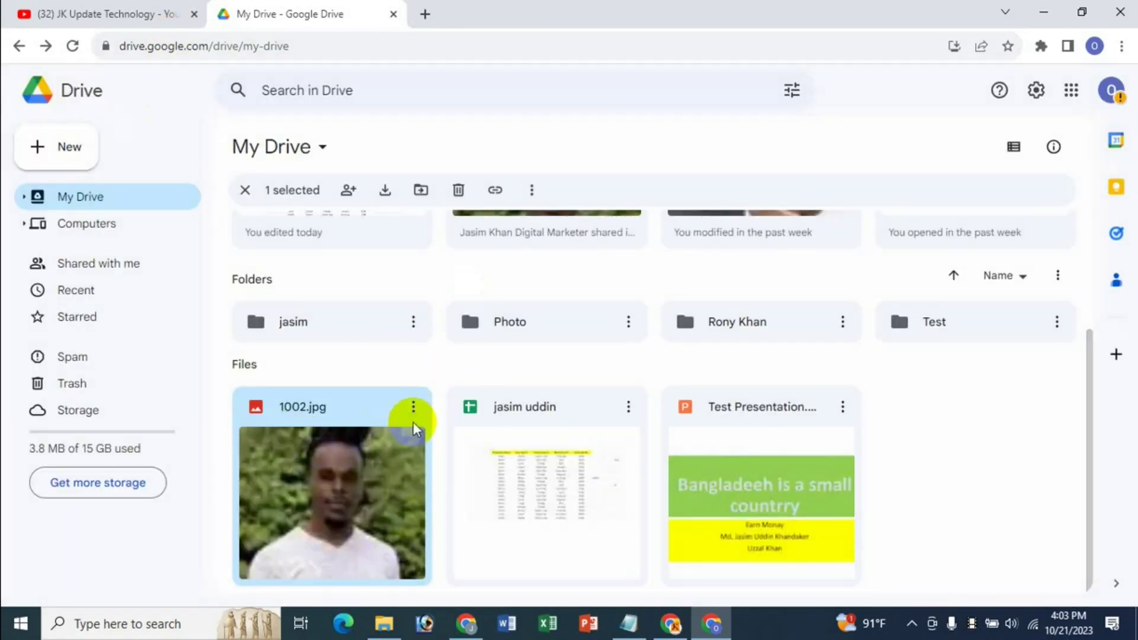
left_click(413, 406)
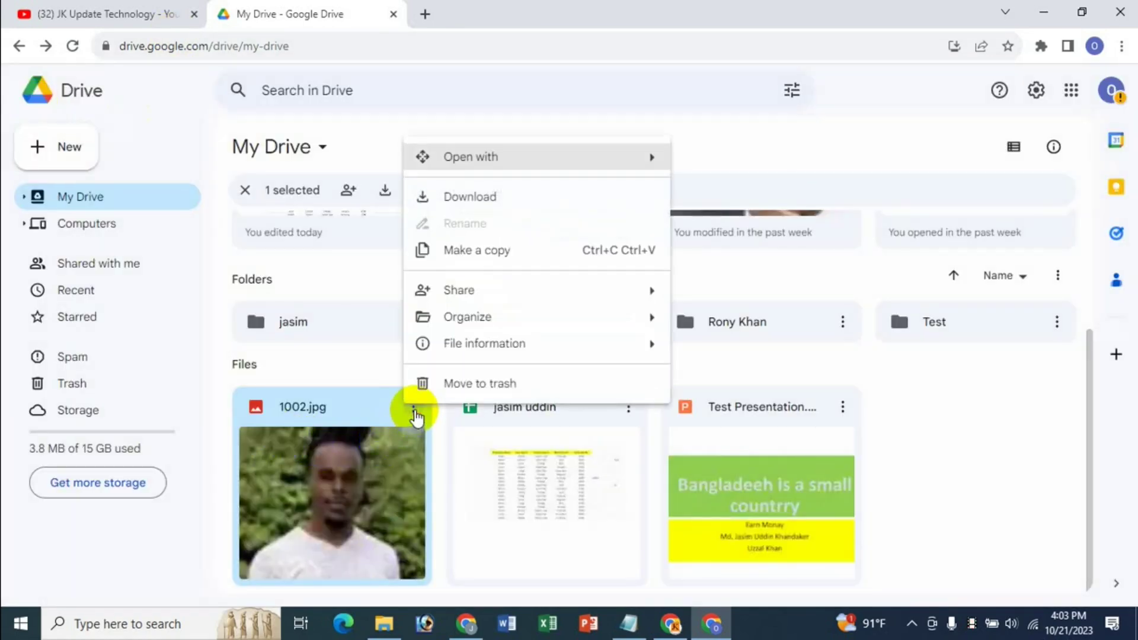
right_click(305, 462)
mouse_move(387, 386)
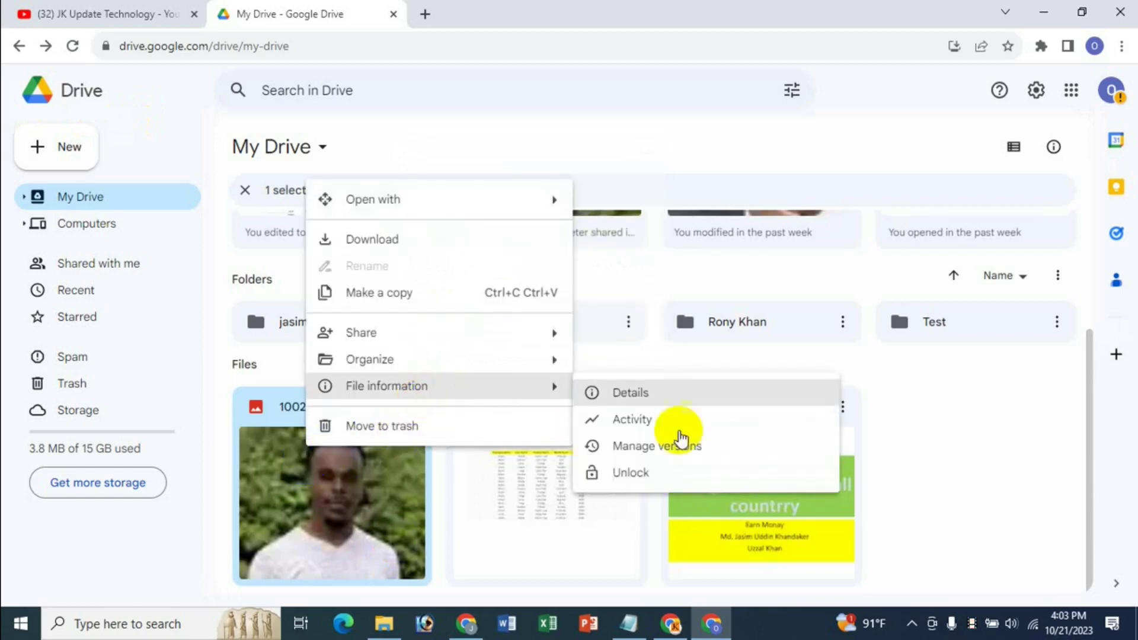
left_click(631, 472)
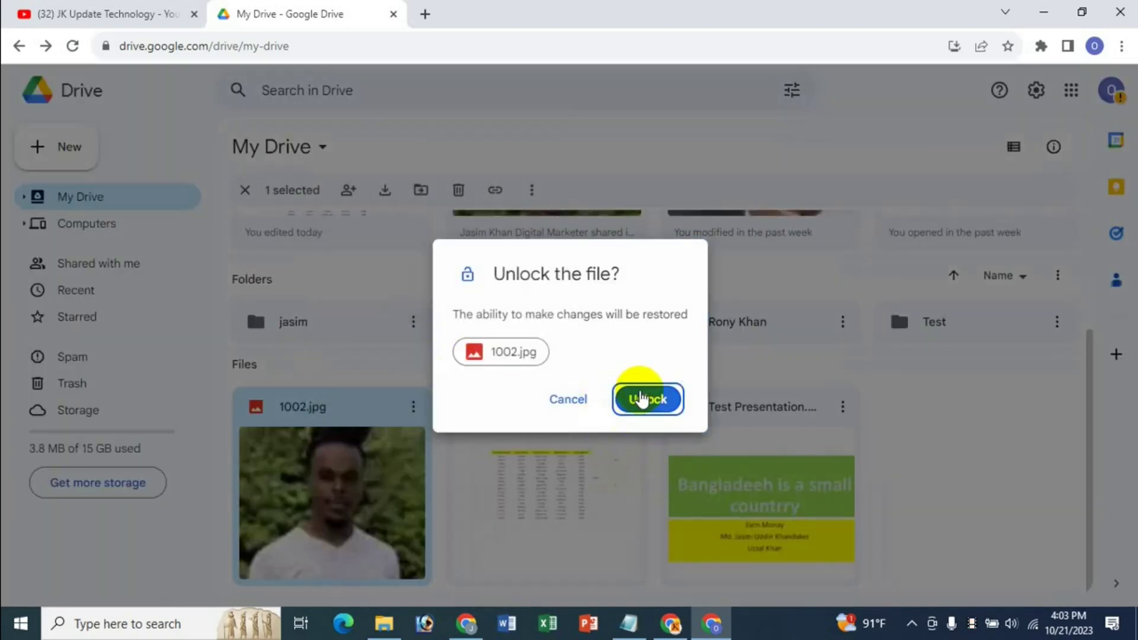
left_click(645, 401)
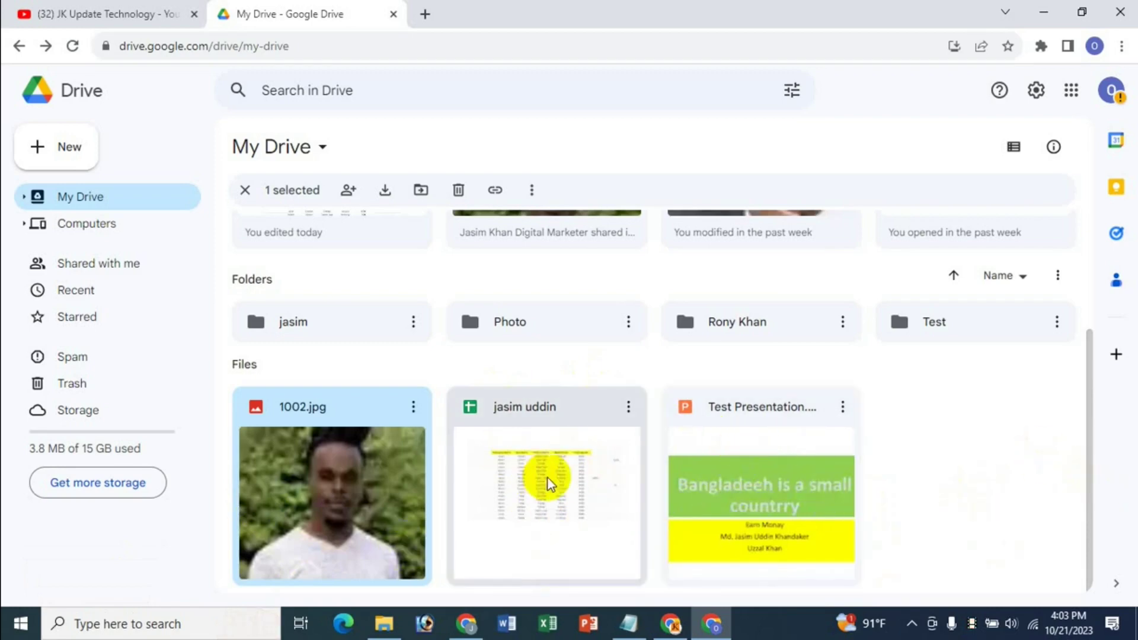
left_click(551, 479)
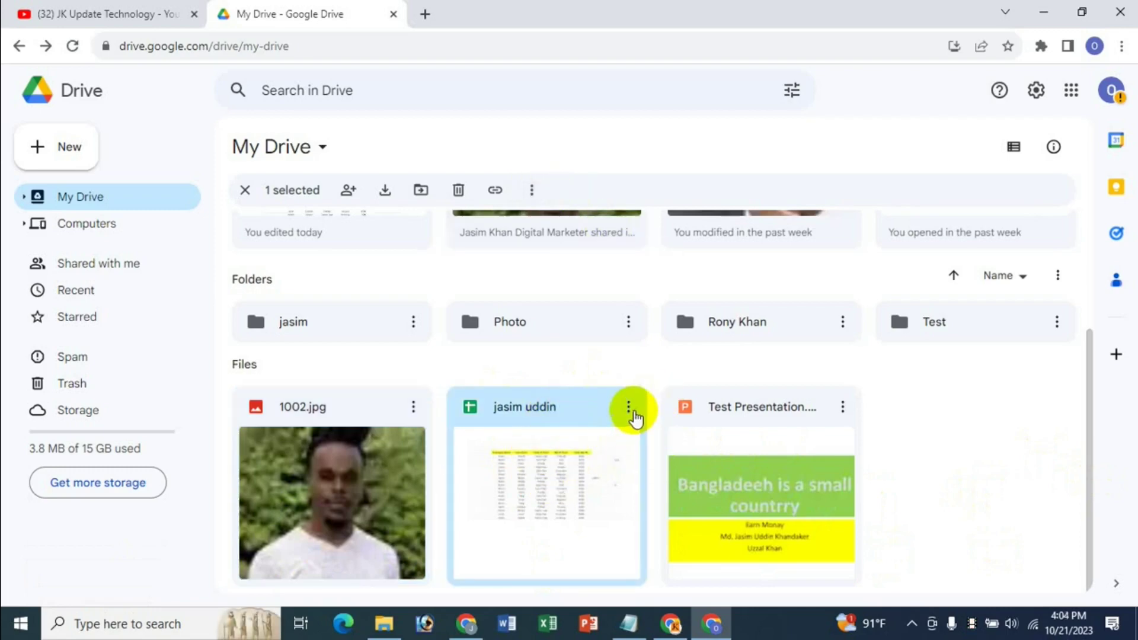
left_click(630, 409)
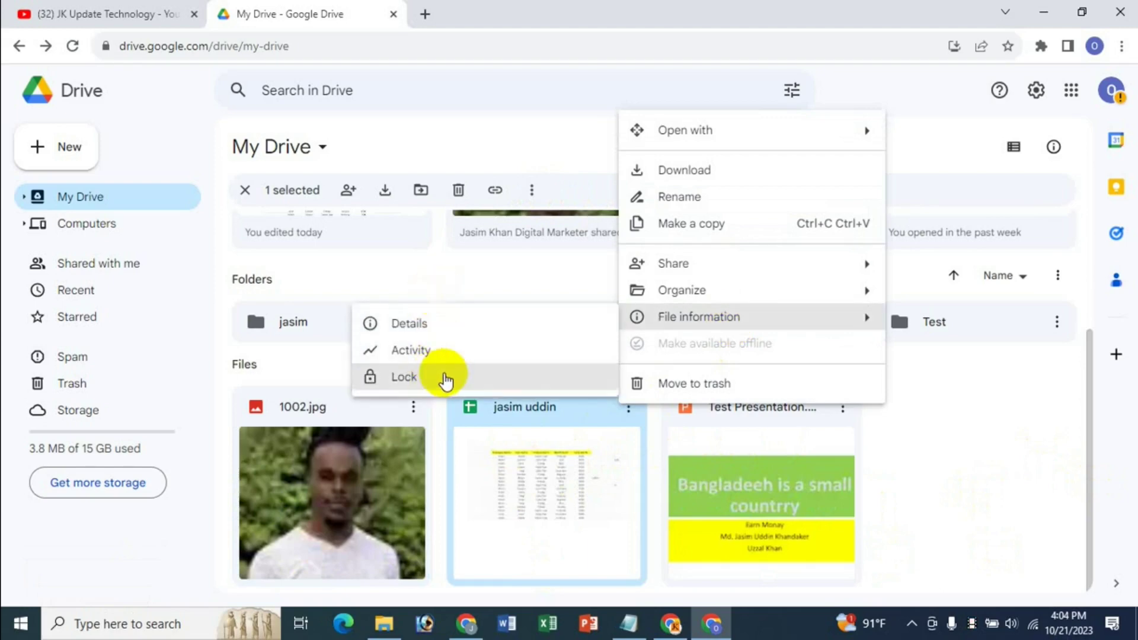
left_click(445, 325)
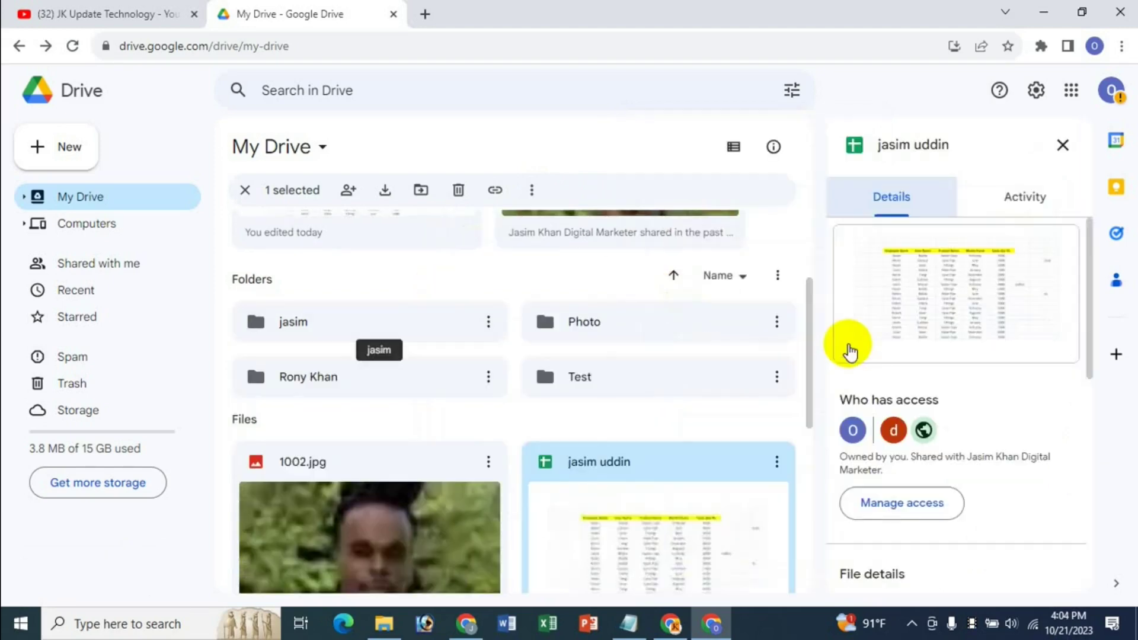
mouse_move(1088, 302)
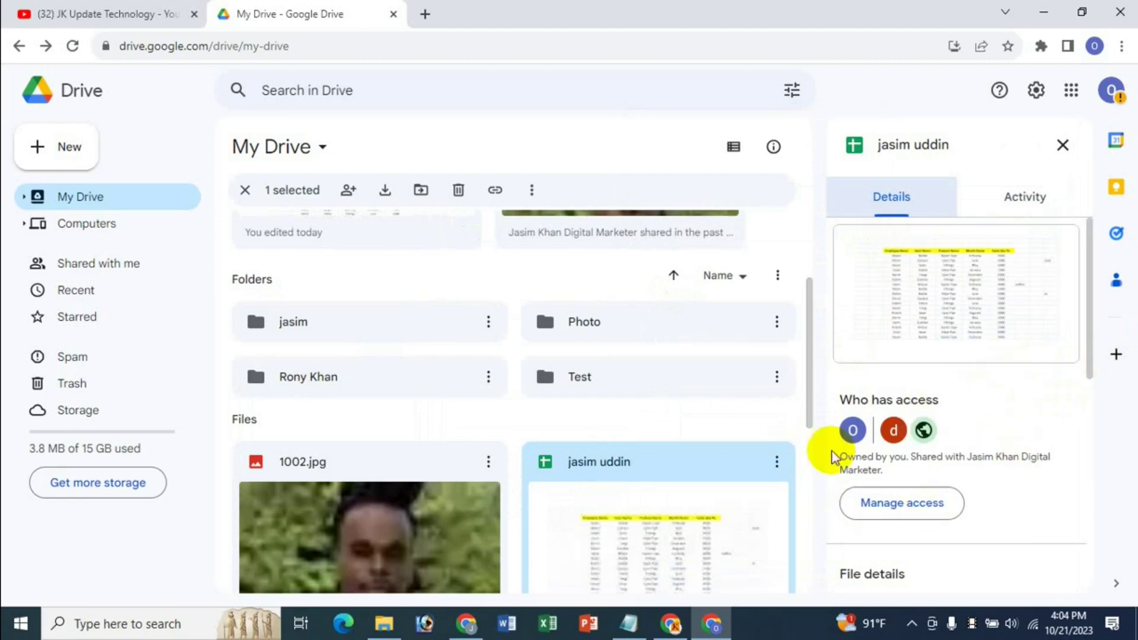
left_click_drag(1089, 354, 1087, 381)
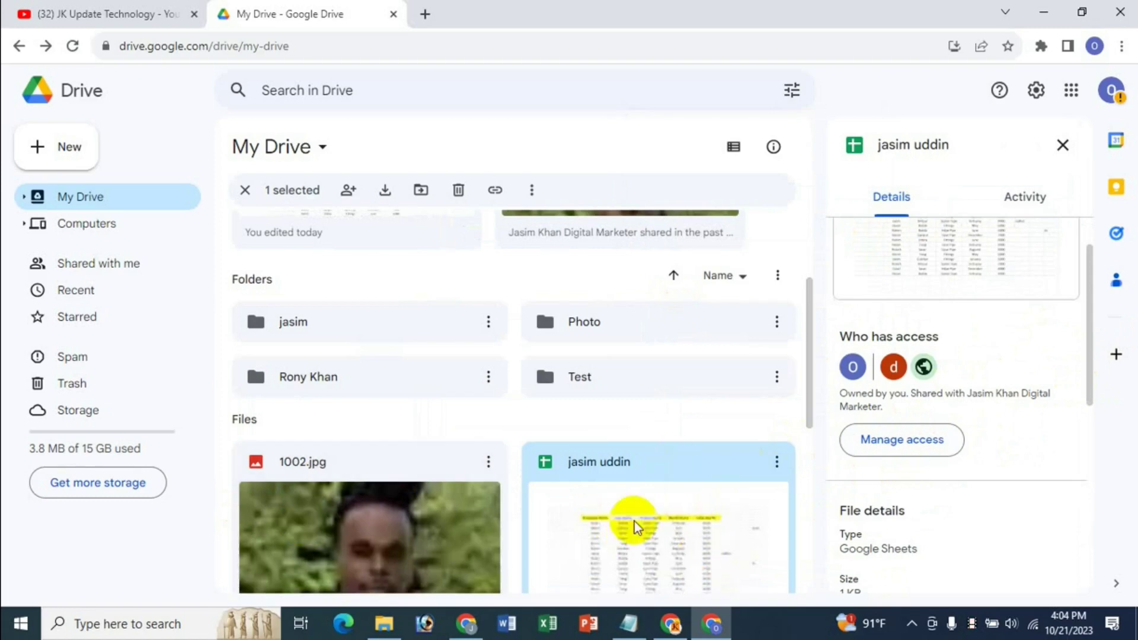
left_click(928, 442)
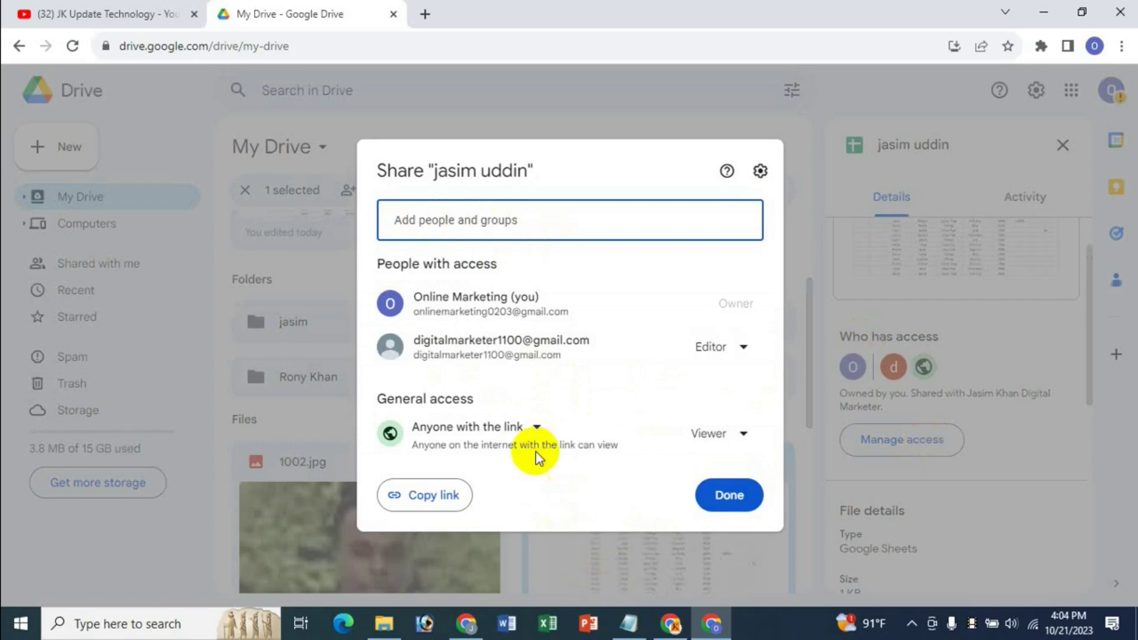
left_click(529, 429)
left_click(472, 468)
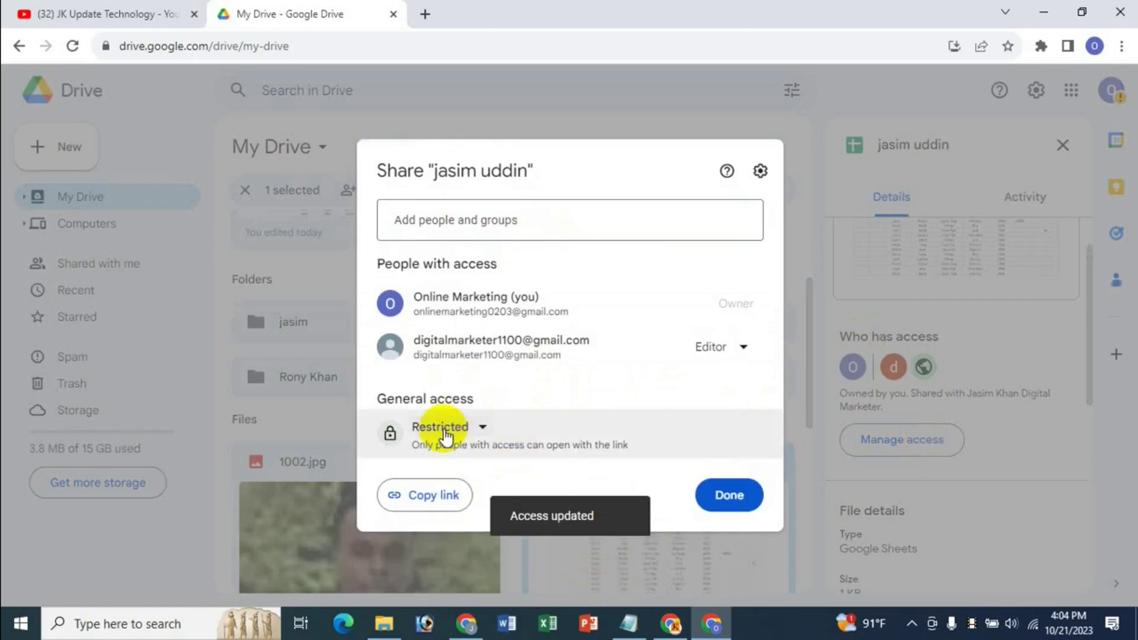
left_click(471, 222)
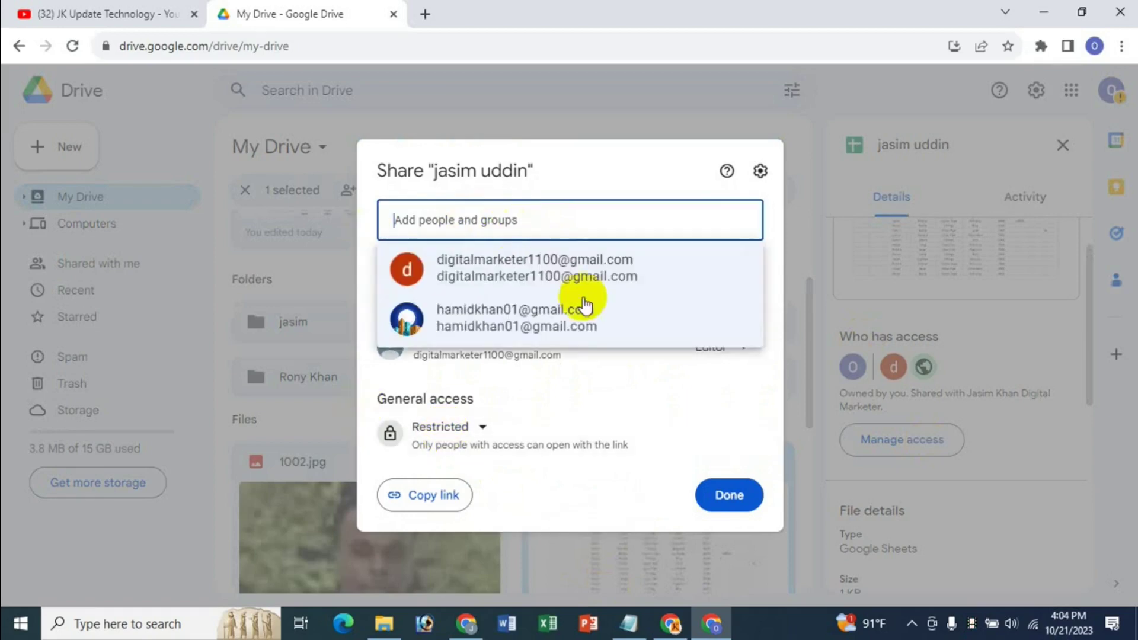
left_click(533, 509)
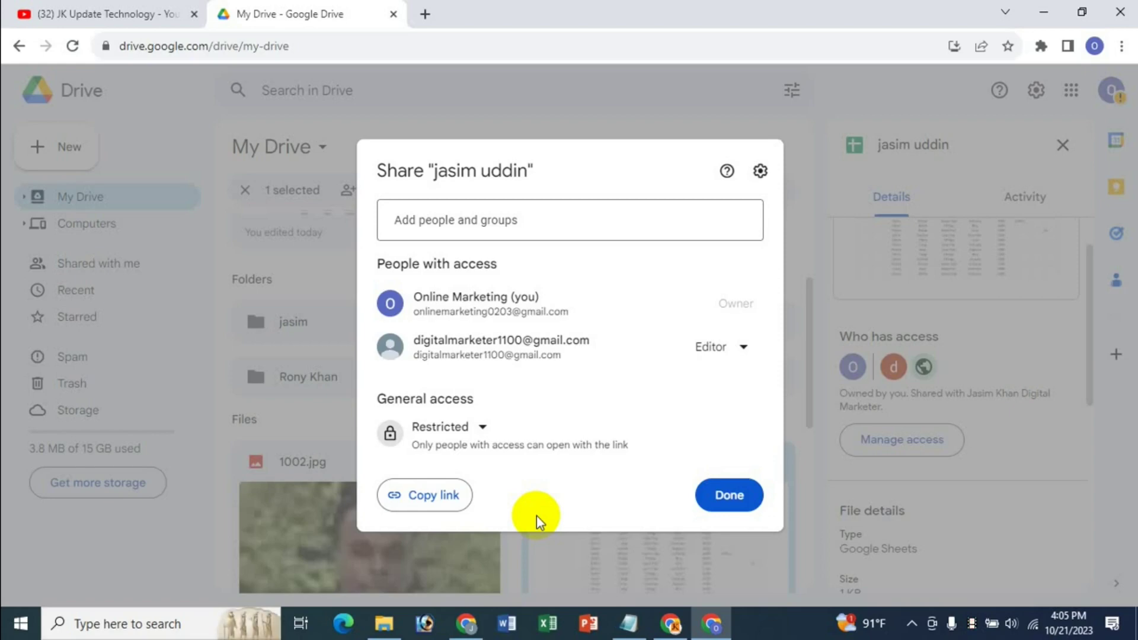
Set general access back to anyone with the link, leaving the role as Viewer.
left_click(470, 428)
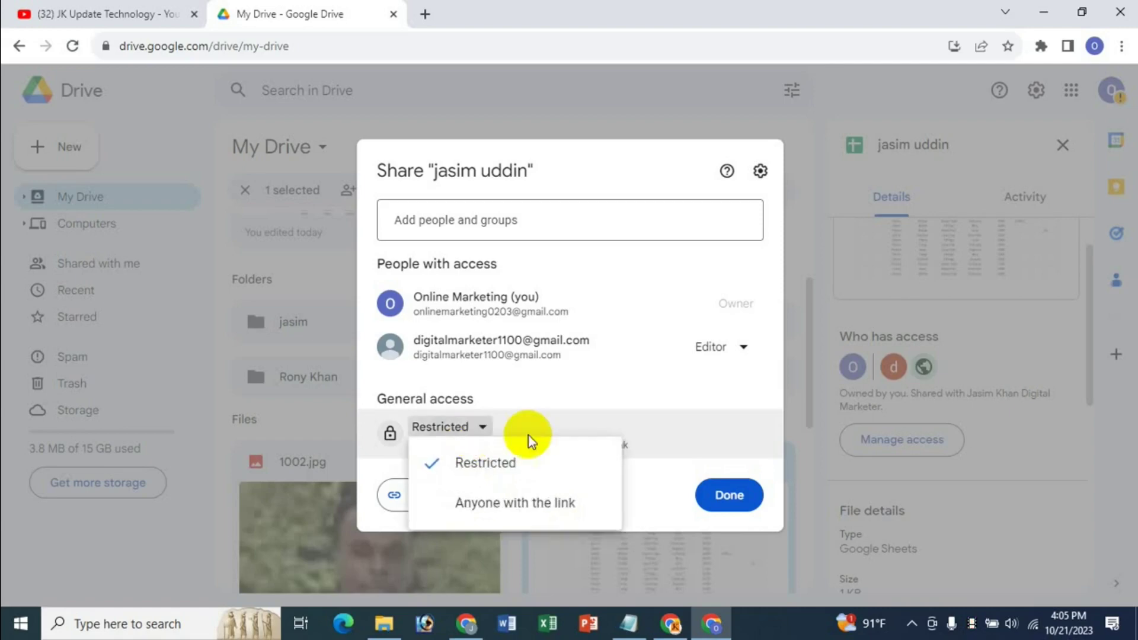
left_click(532, 506)
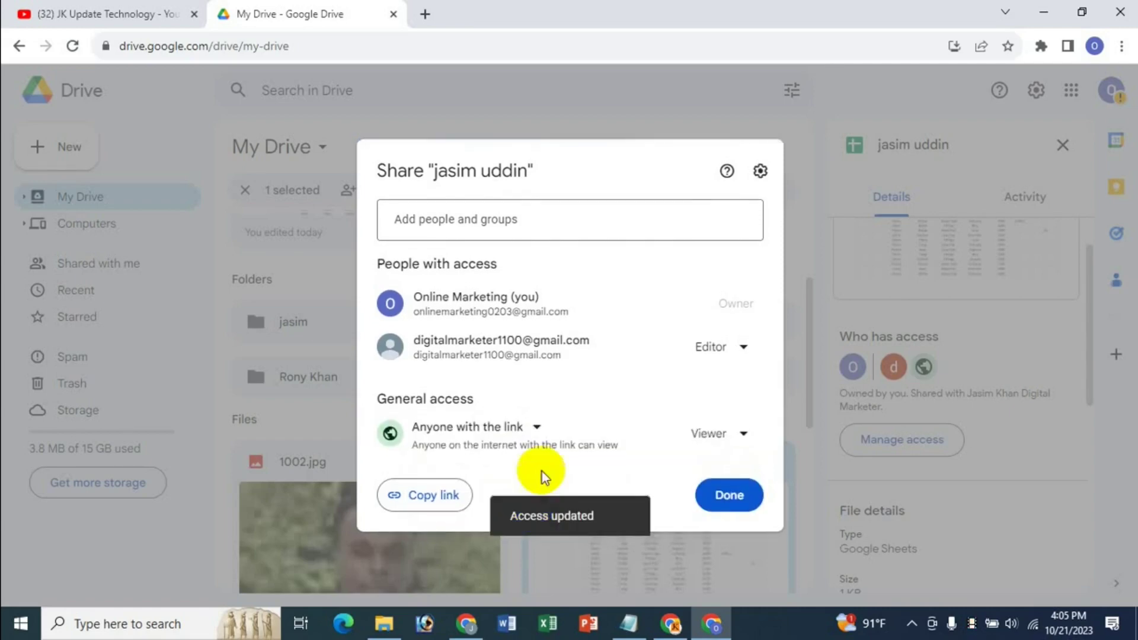
left_click(743, 434)
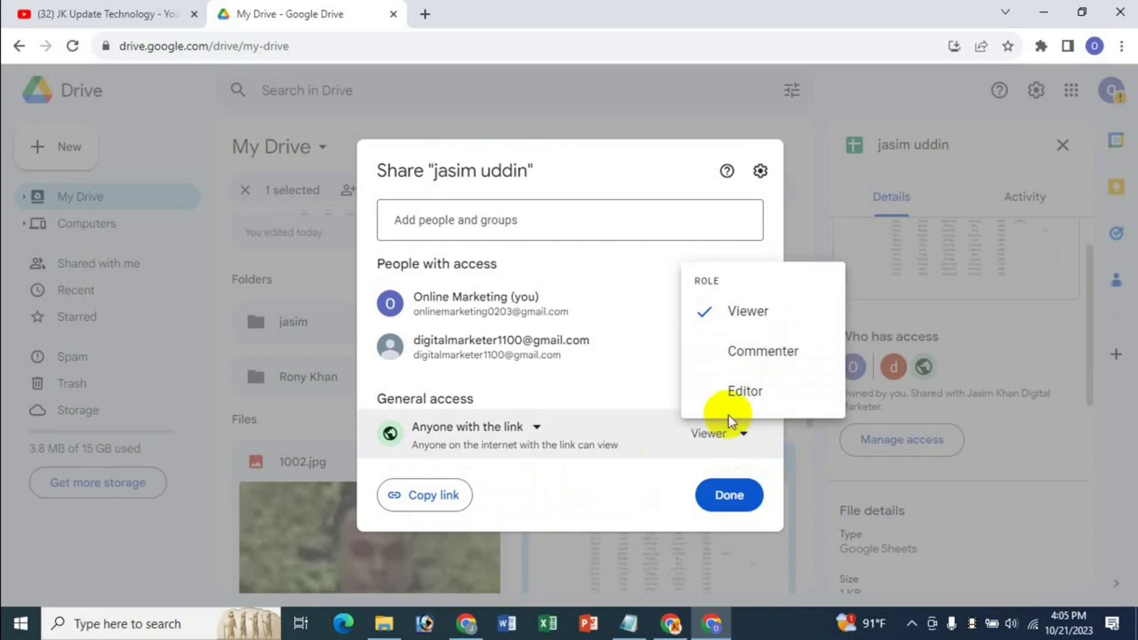
left_click(589, 502)
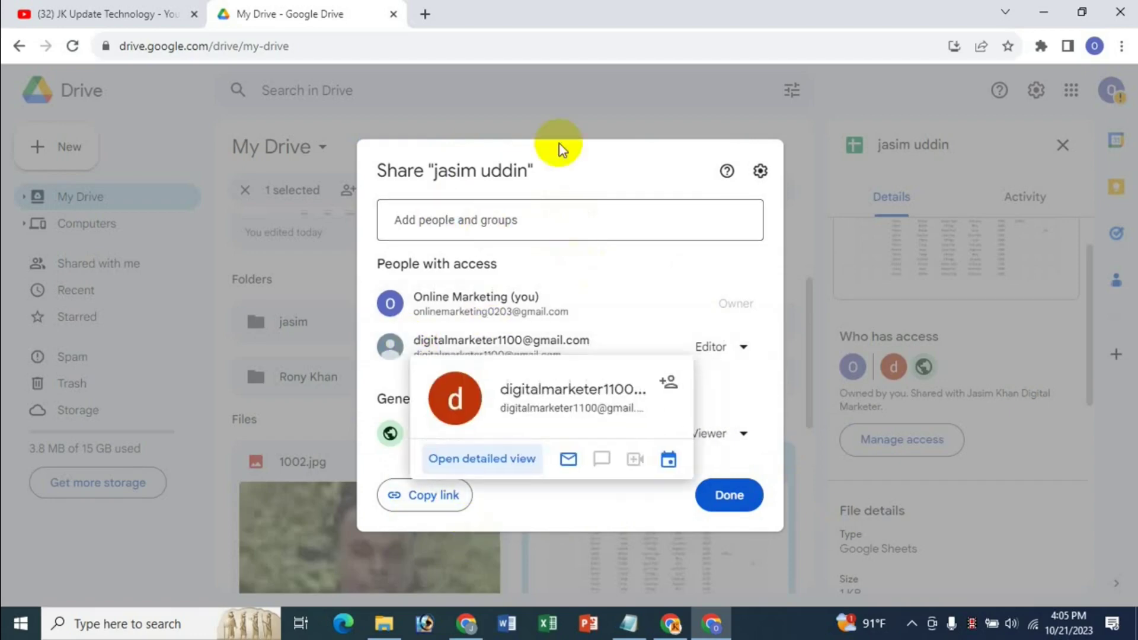
Look at the advanced sharing settings, then close the Share dialog with Done.
left_click(760, 173)
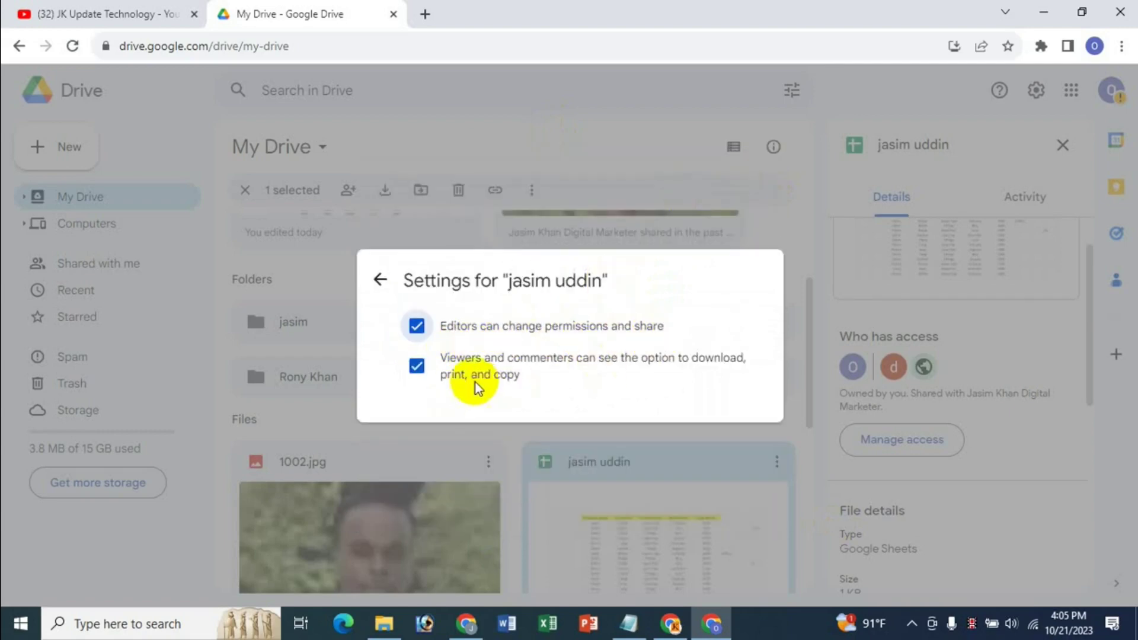
left_click(376, 279)
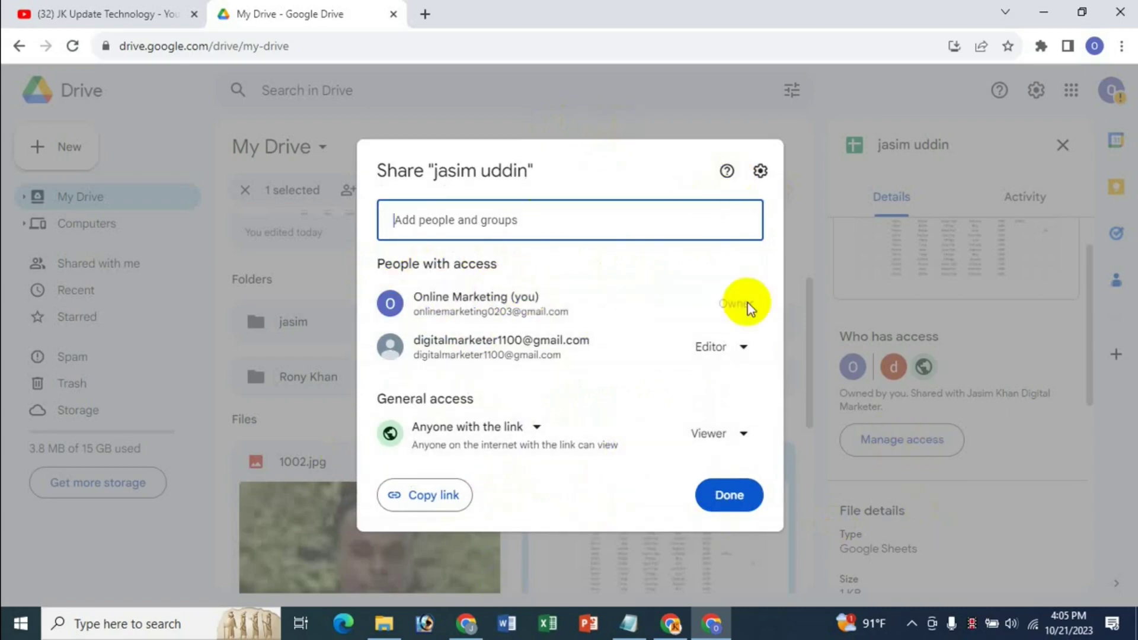
left_click(582, 109)
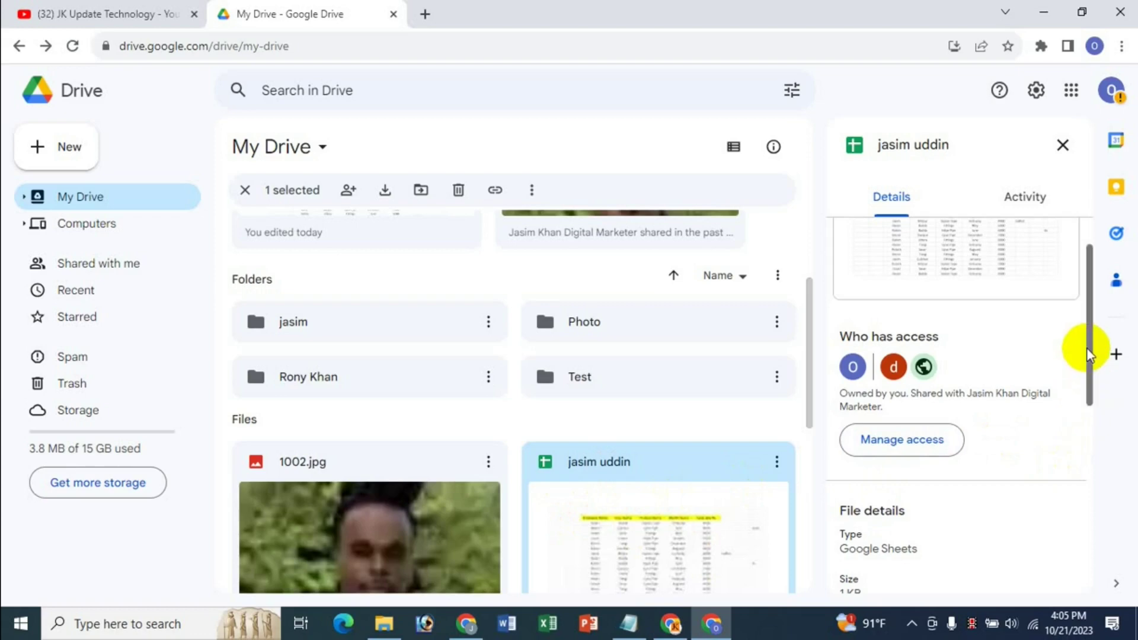
left_click_drag(1089, 349, 1095, 392)
scroll(851, 407, "down", 1)
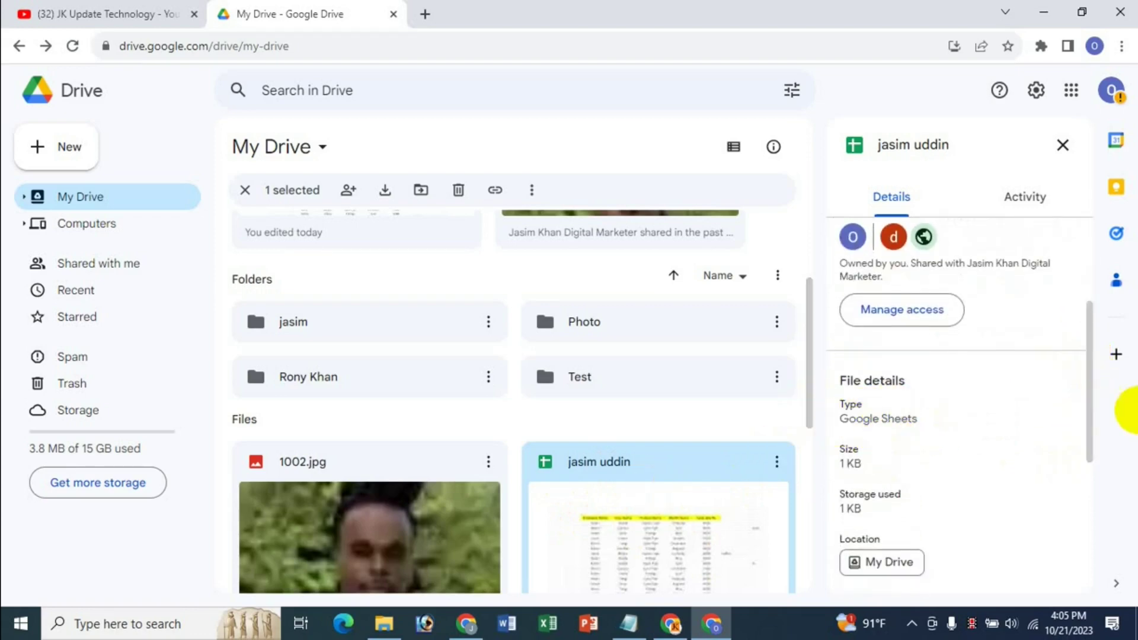
scroll(903, 403, "down", 1)
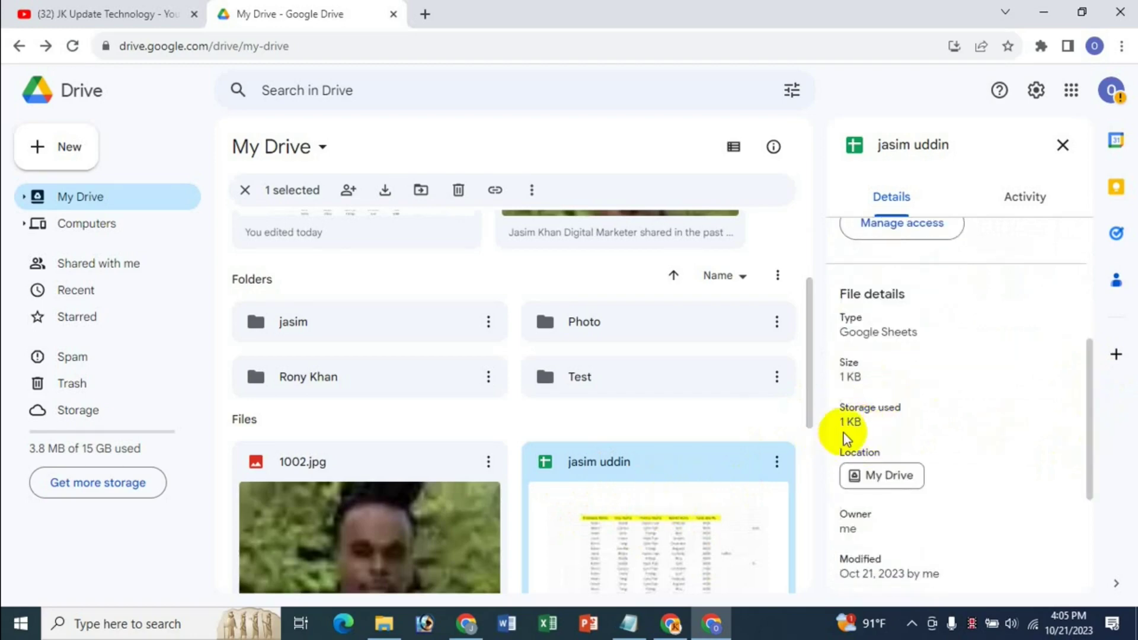
left_click_drag(1090, 415, 1090, 464)
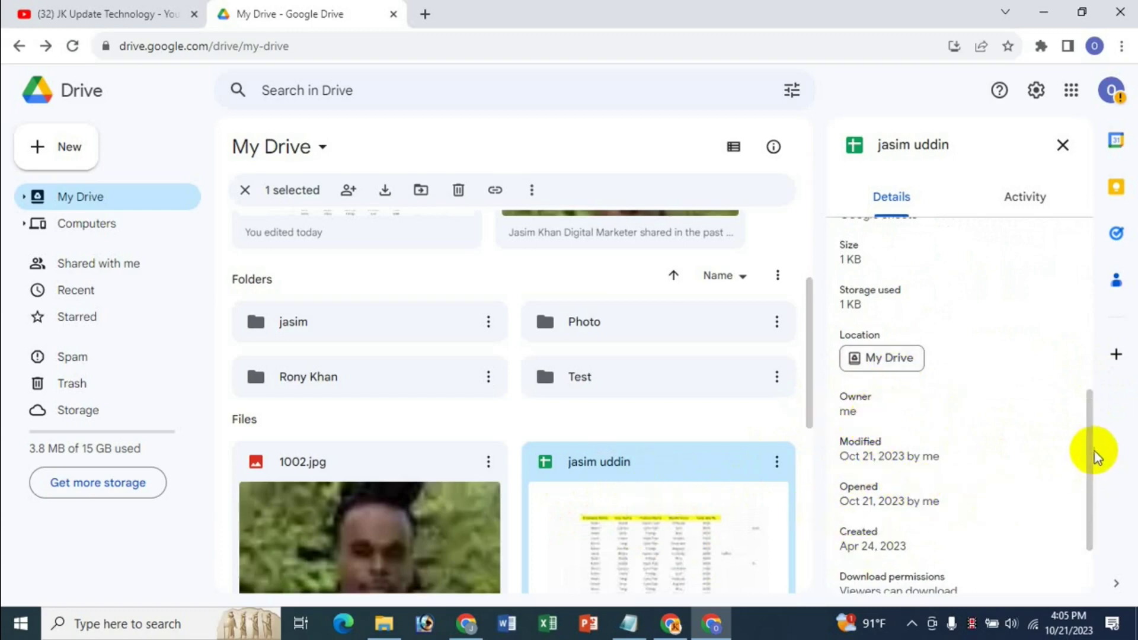
left_click_drag(1096, 453, 1096, 495)
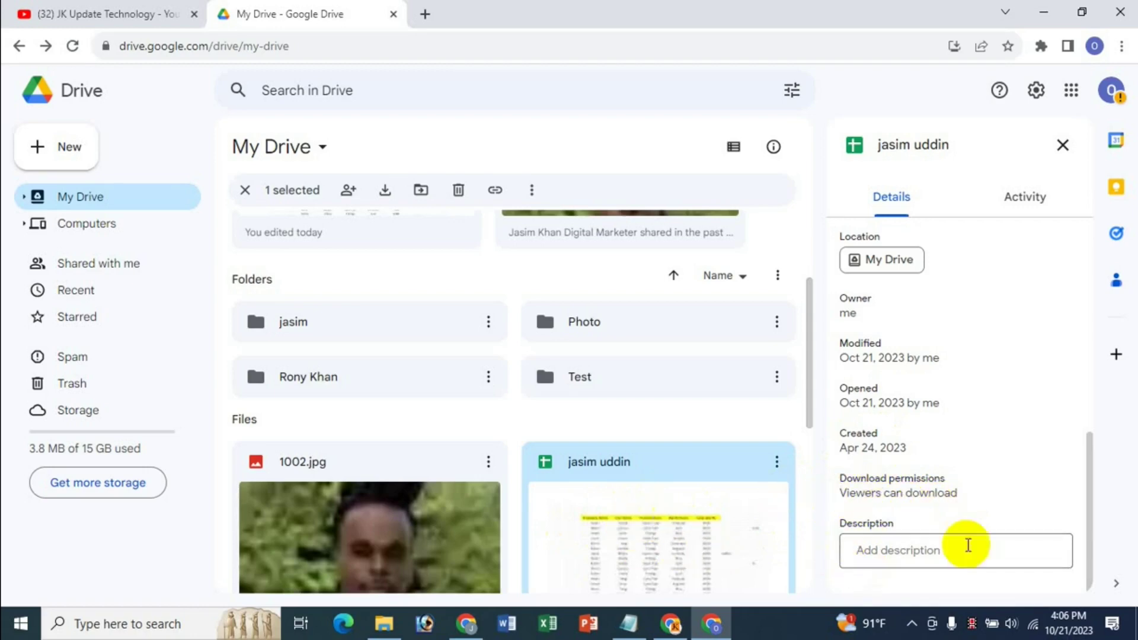
left_click(1090, 453)
left_click_drag(1090, 454, 1062, 274)
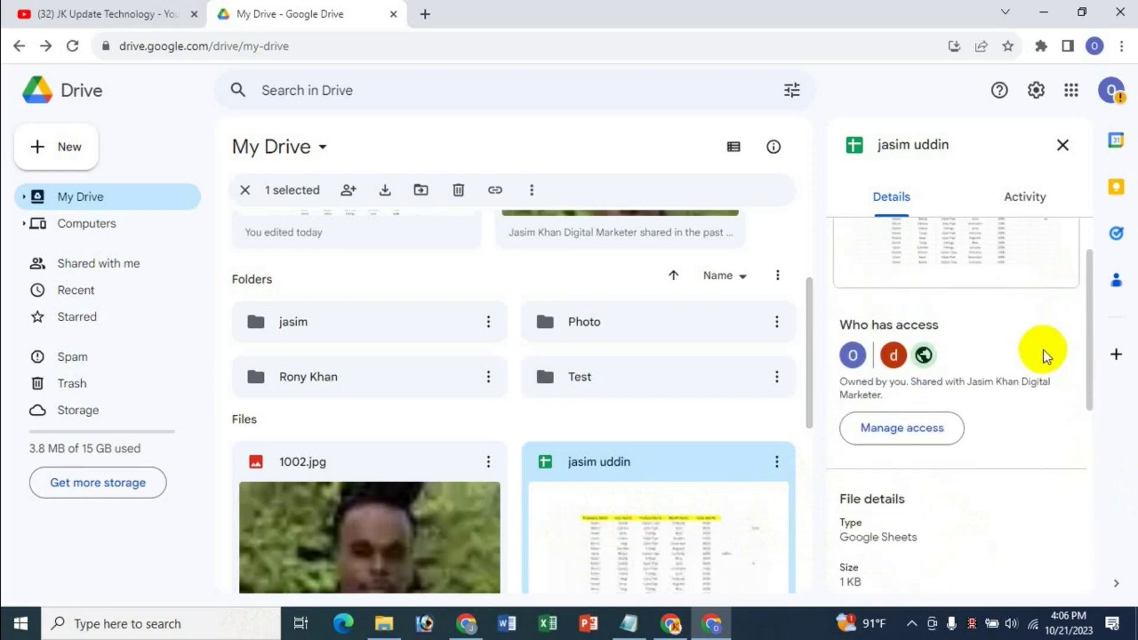
left_click(1016, 201)
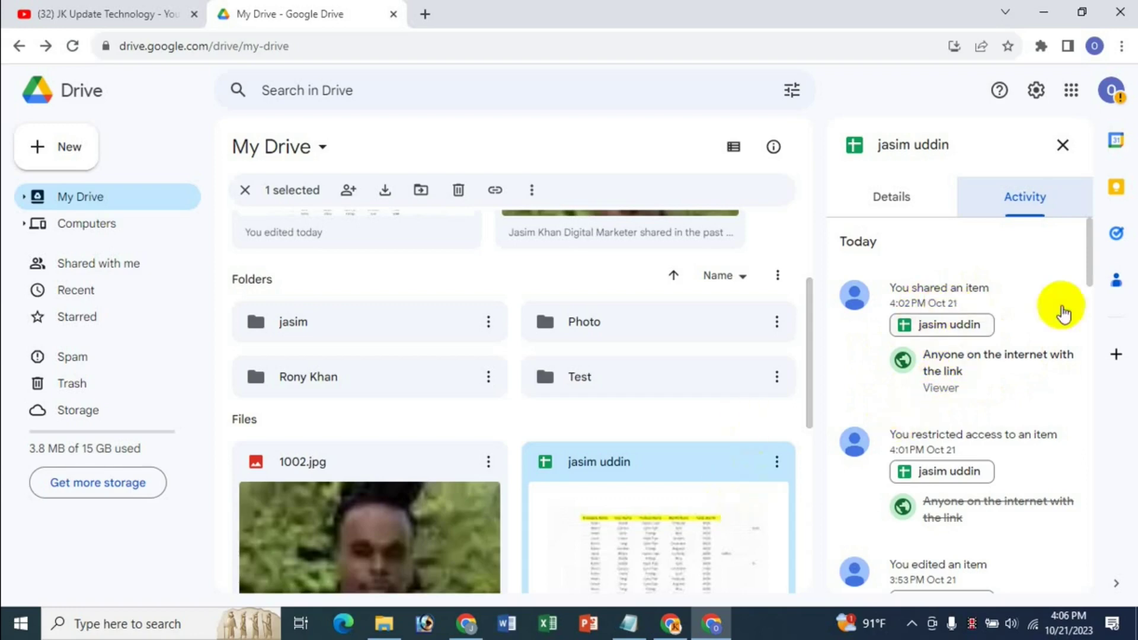
Scroll through the jasim uddin activity entries, then close the side panel.
left_click_drag(1094, 266, 1092, 284)
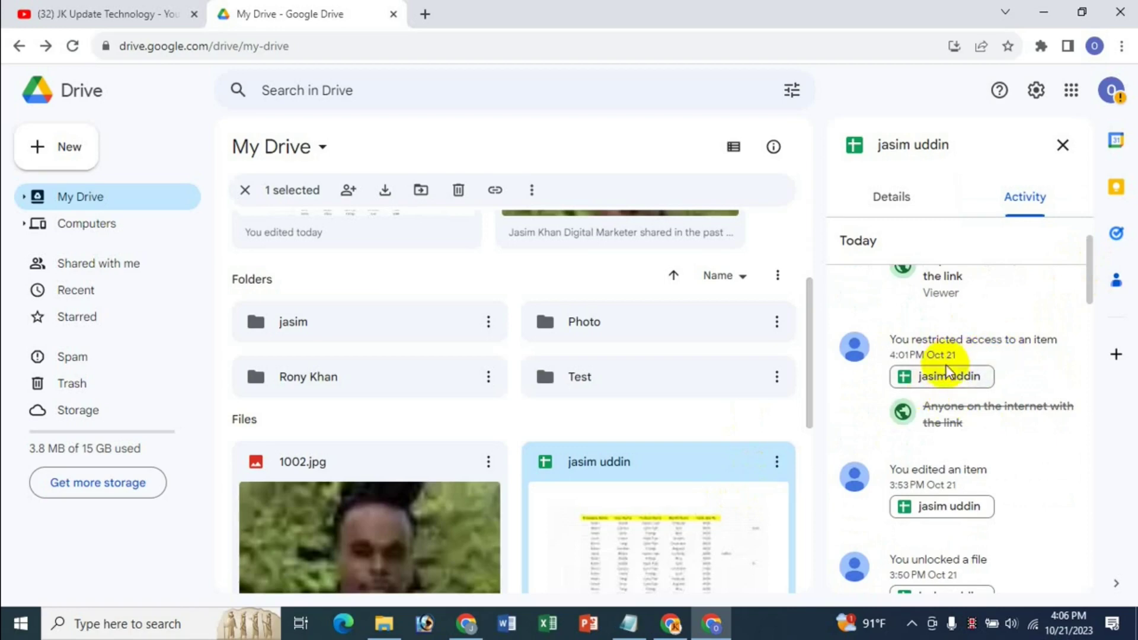
left_click_drag(1092, 280, 1092, 297)
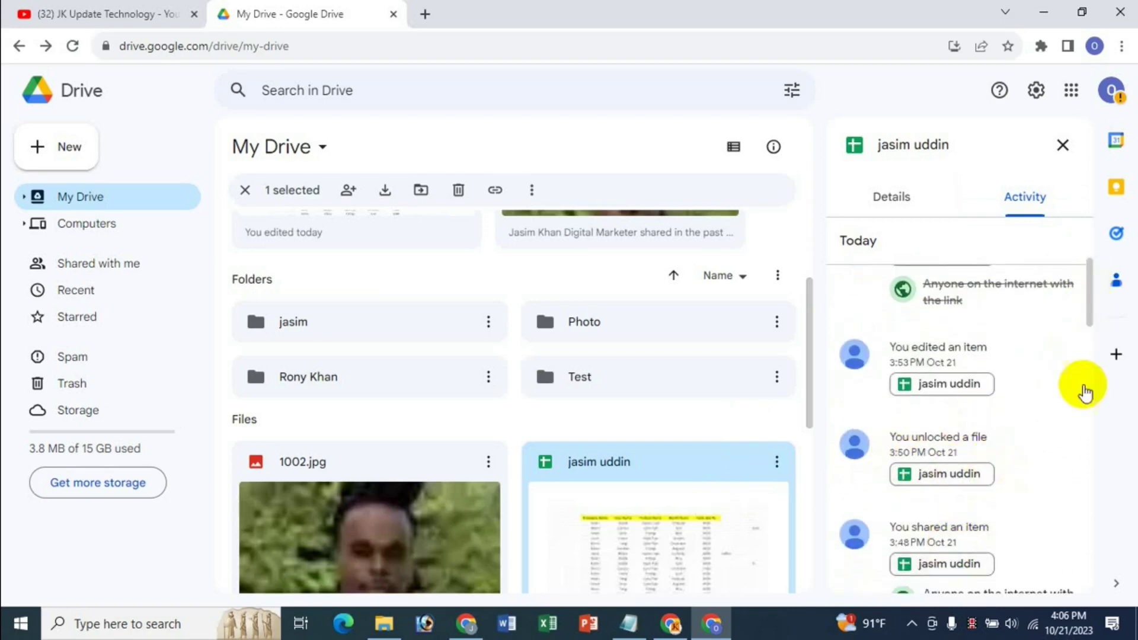
left_click_drag(1092, 309, 1092, 500)
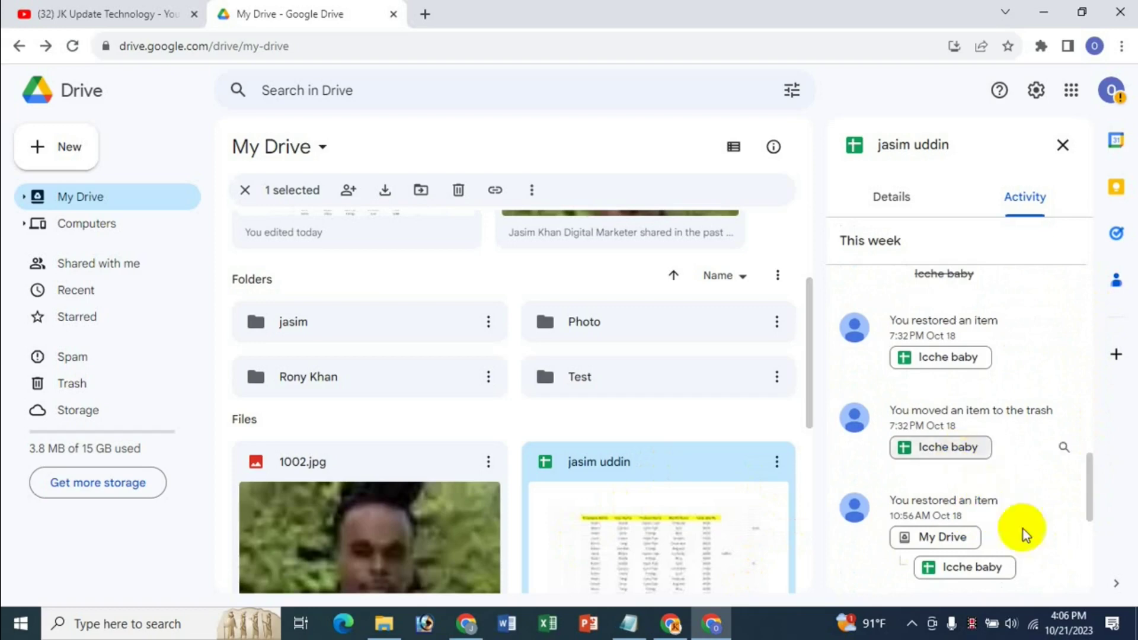
mouse_move(1092, 475)
left_mouse_down()
mouse_move(1100, 555)
mouse_move(1074, 246)
left_mouse_up()
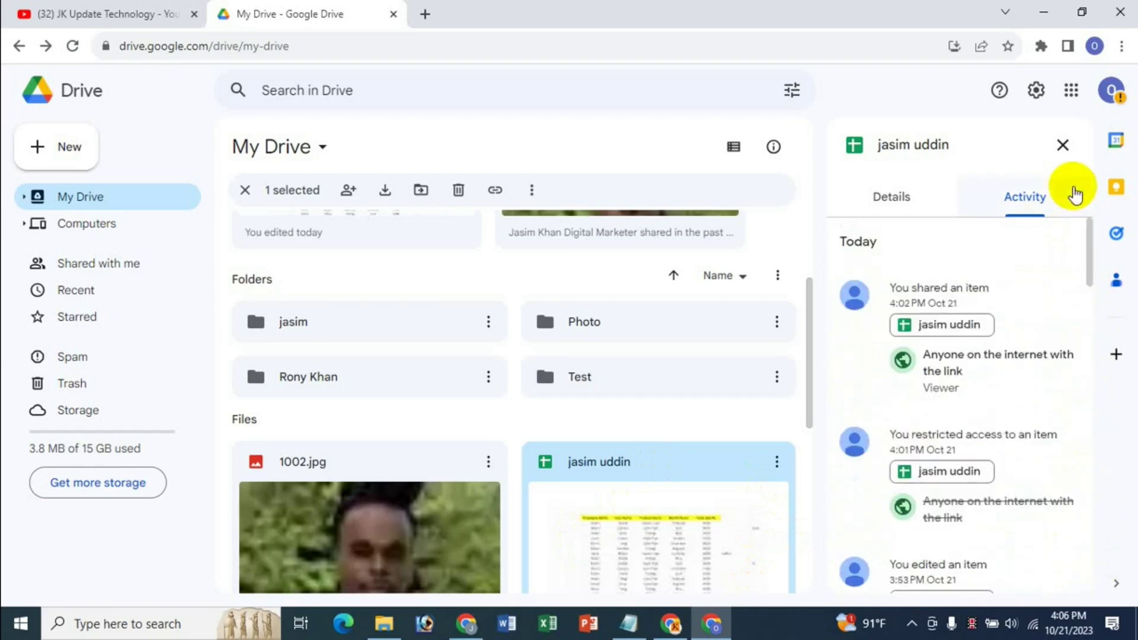
left_click(1062, 146)
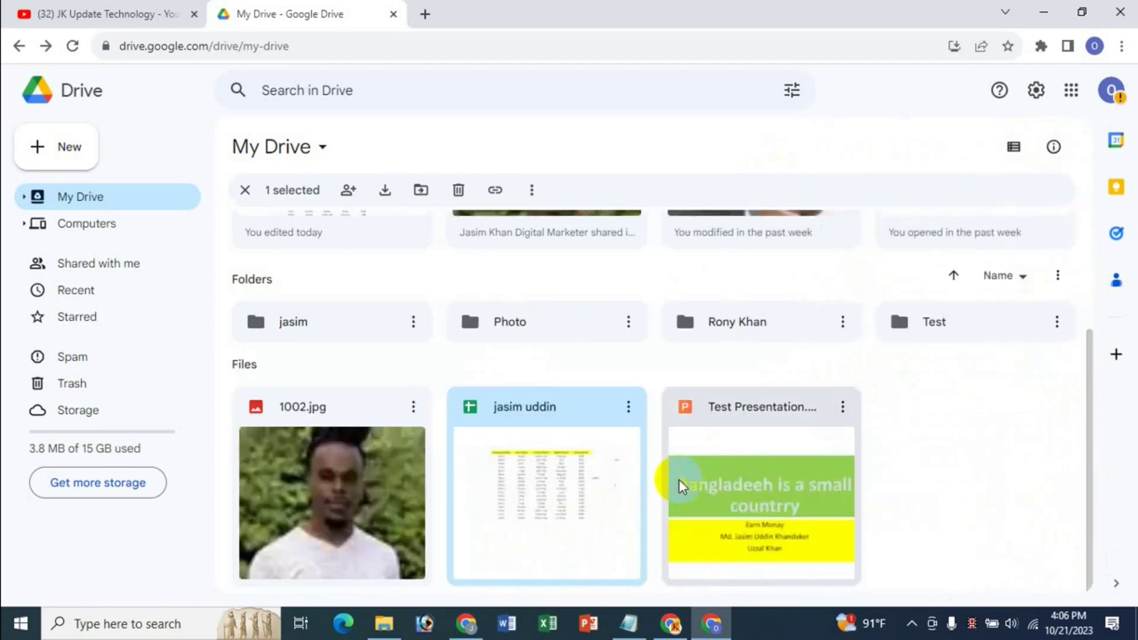
left_click(628, 409)
mouse_move(699, 316)
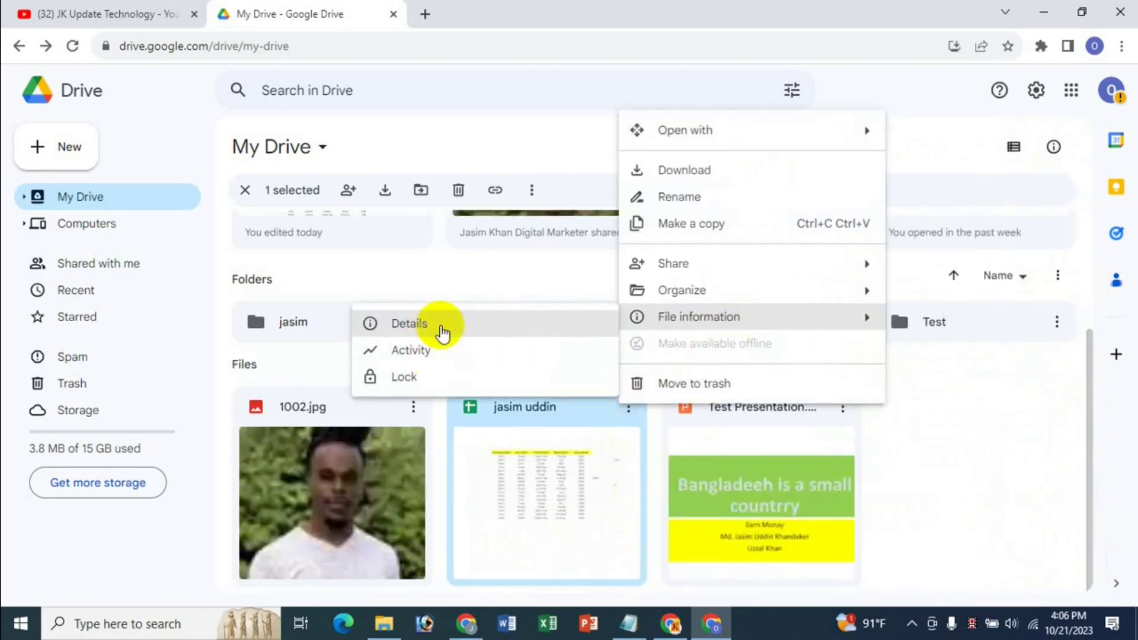
left_click(437, 351)
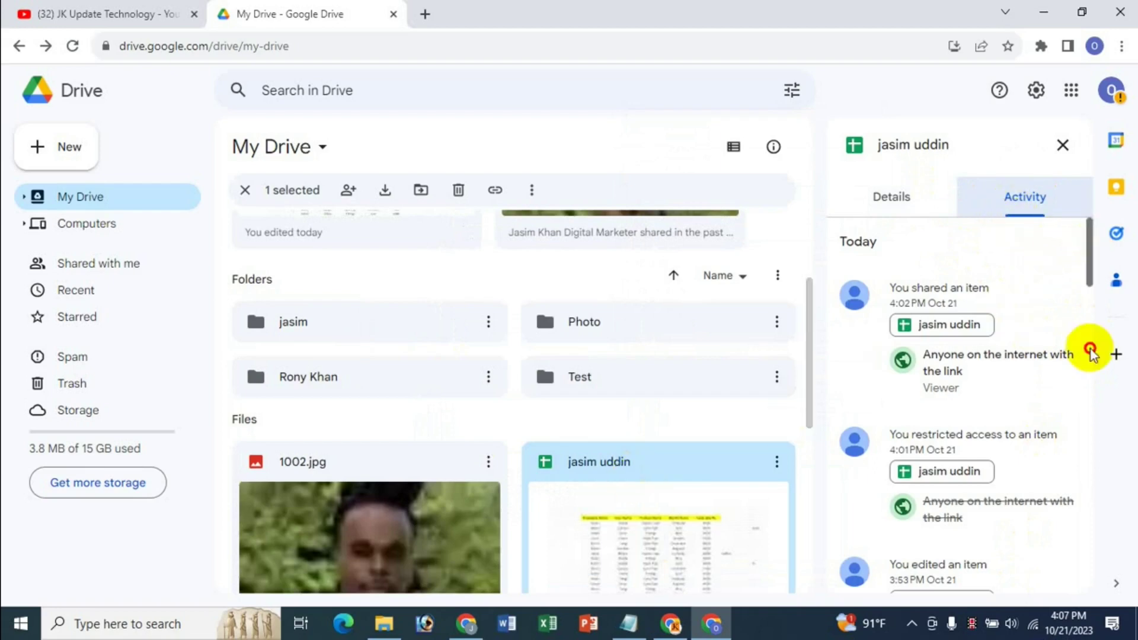
left_click_drag(1090, 351, 1090, 415)
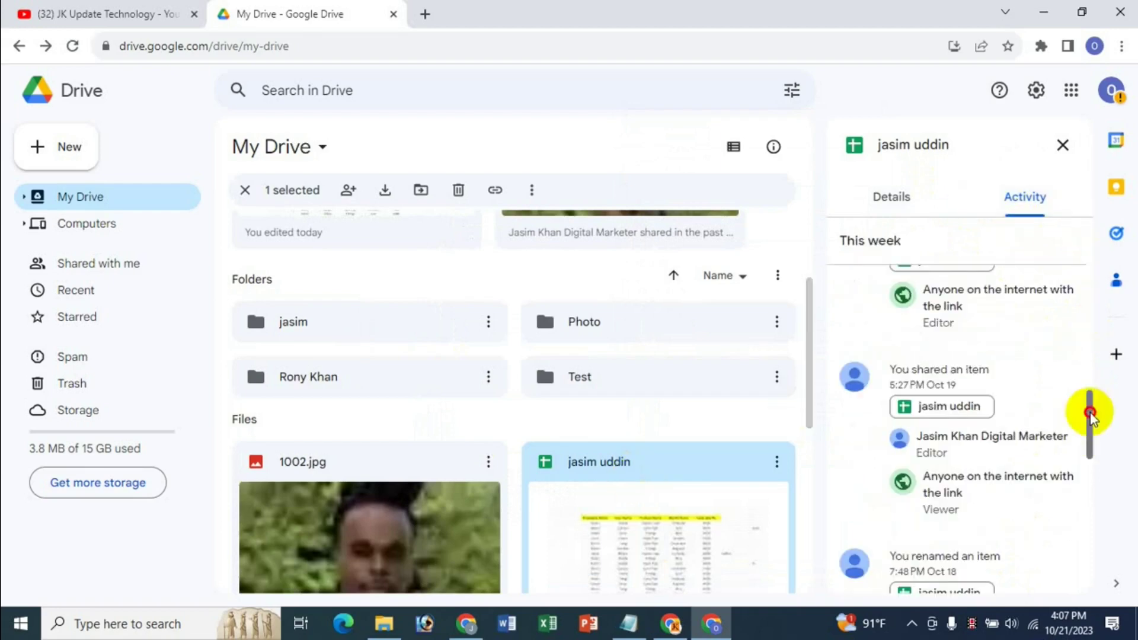
left_click(1062, 146)
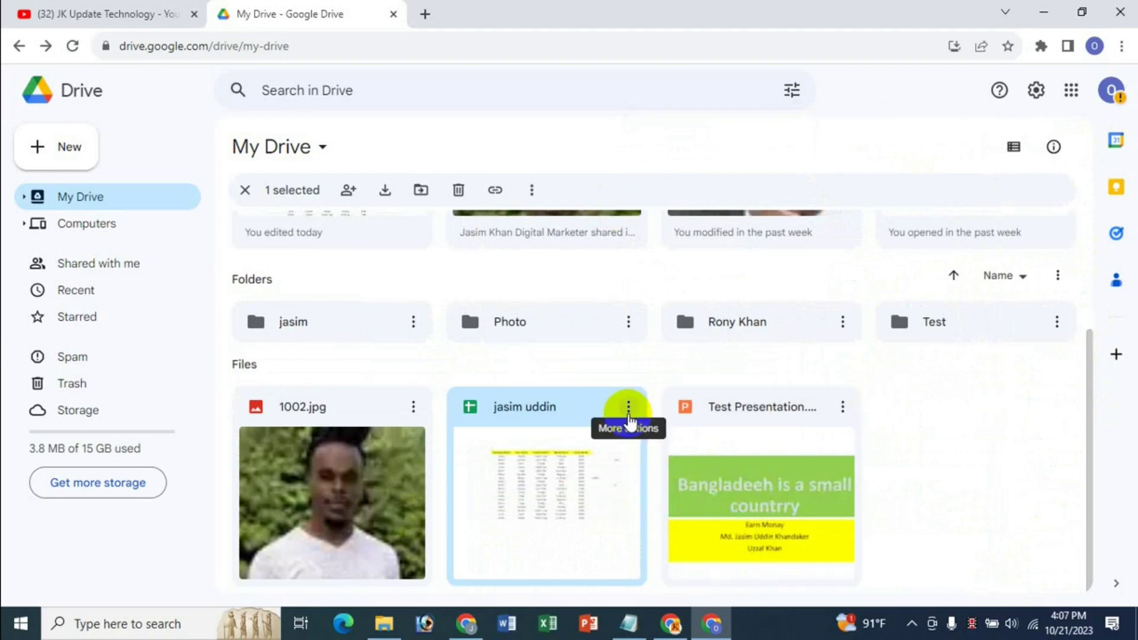
Lock the jasim uddin spreadsheet through File information > Lock and confirm it.
left_click(628, 408)
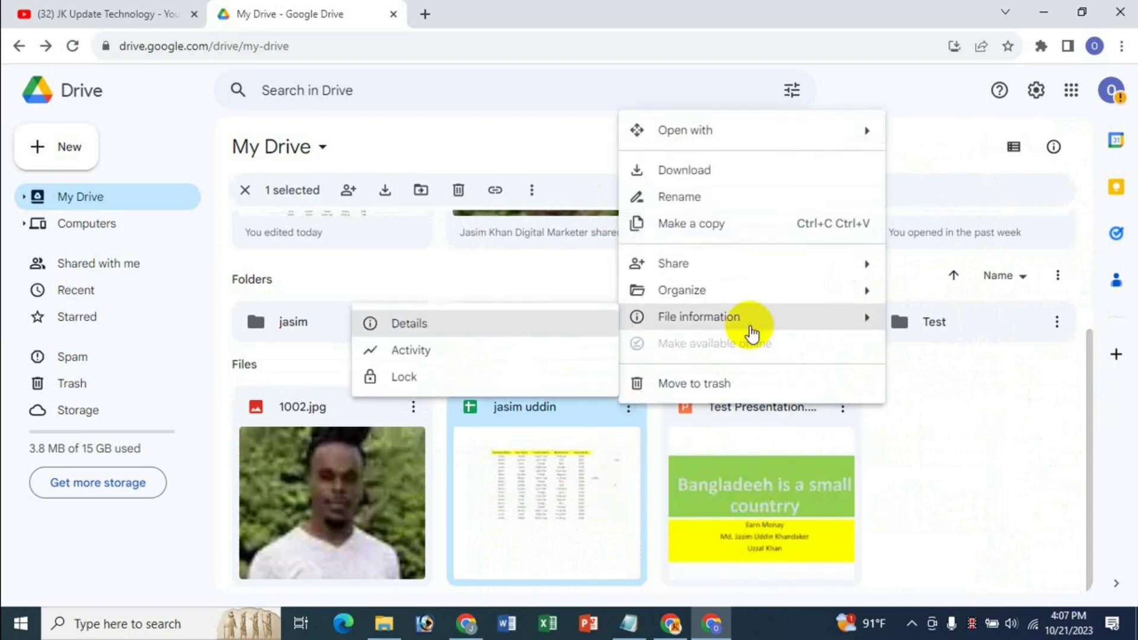
mouse_move(699, 316)
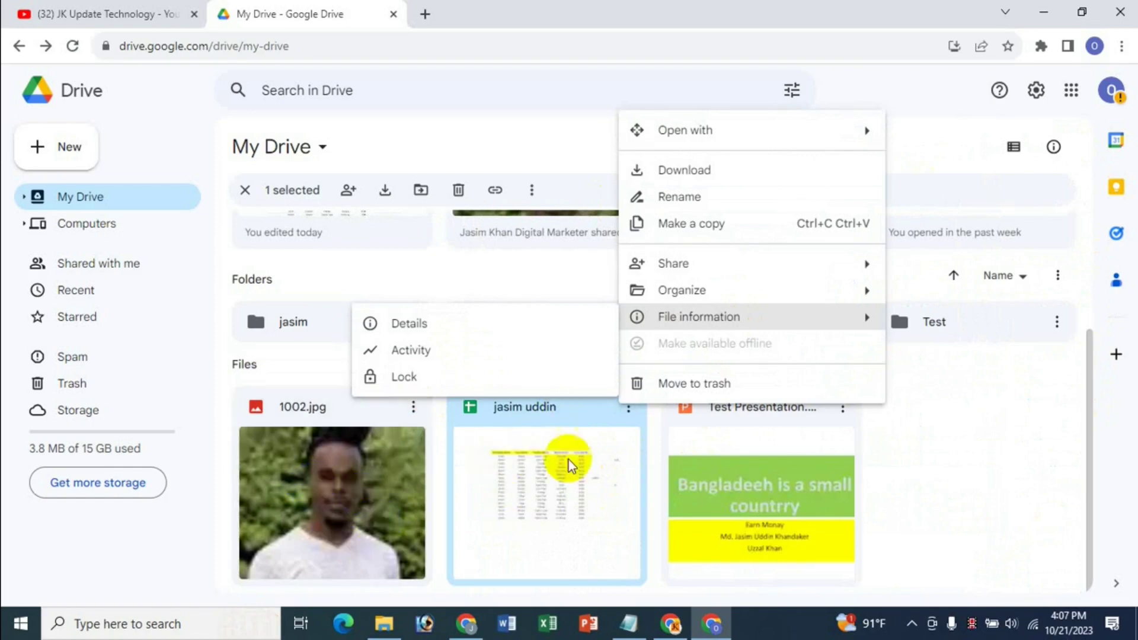
left_click(415, 377)
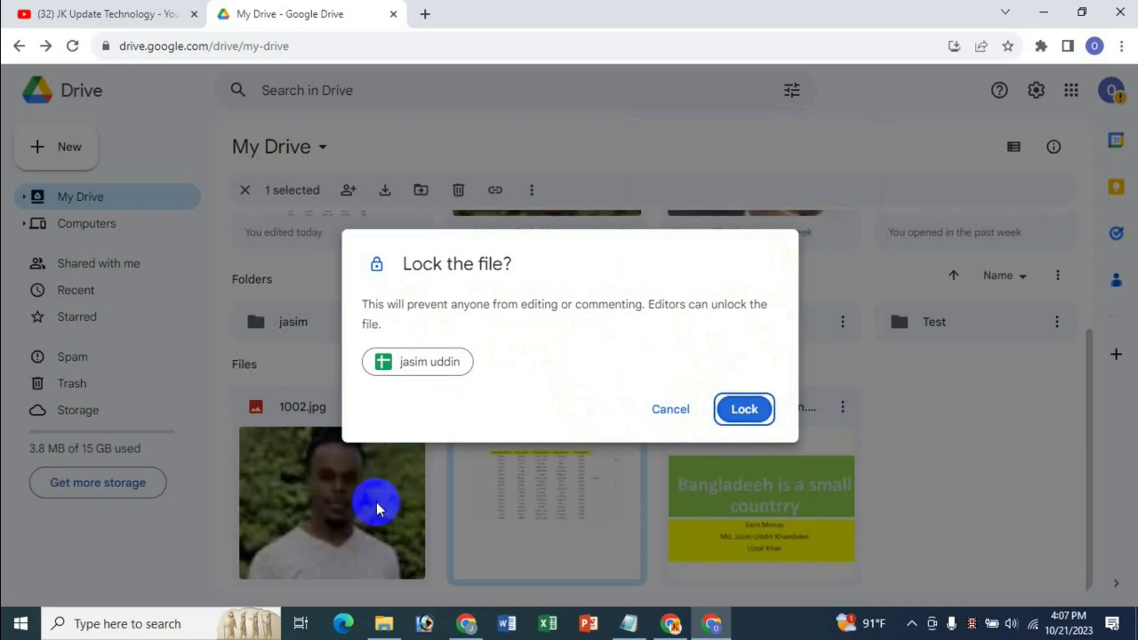
left_click(750, 413)
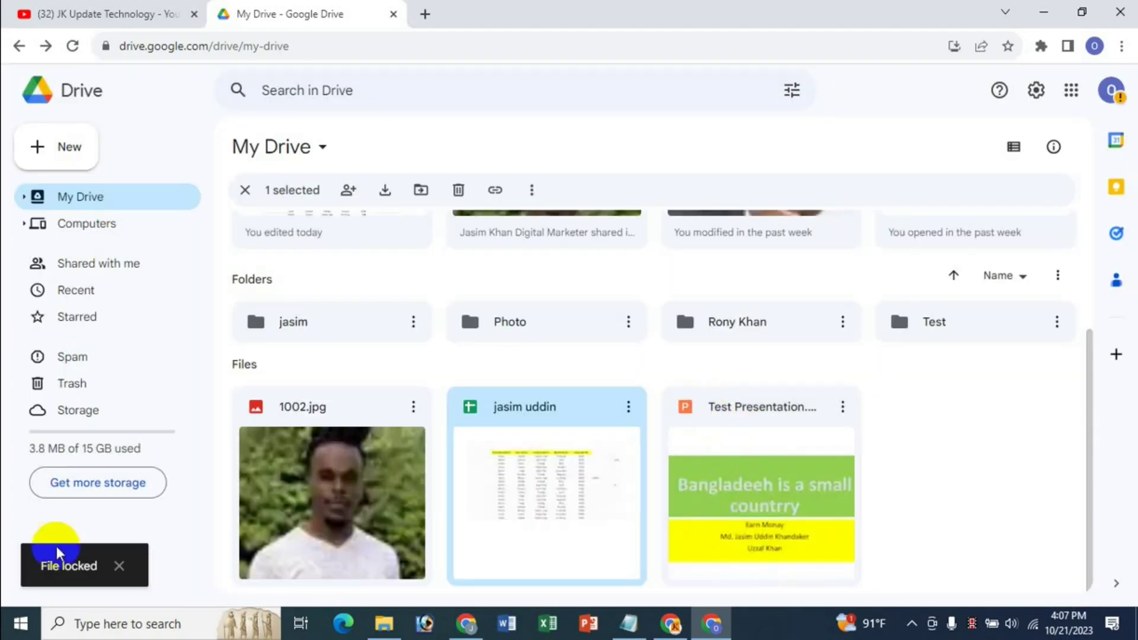
double_click(541, 446)
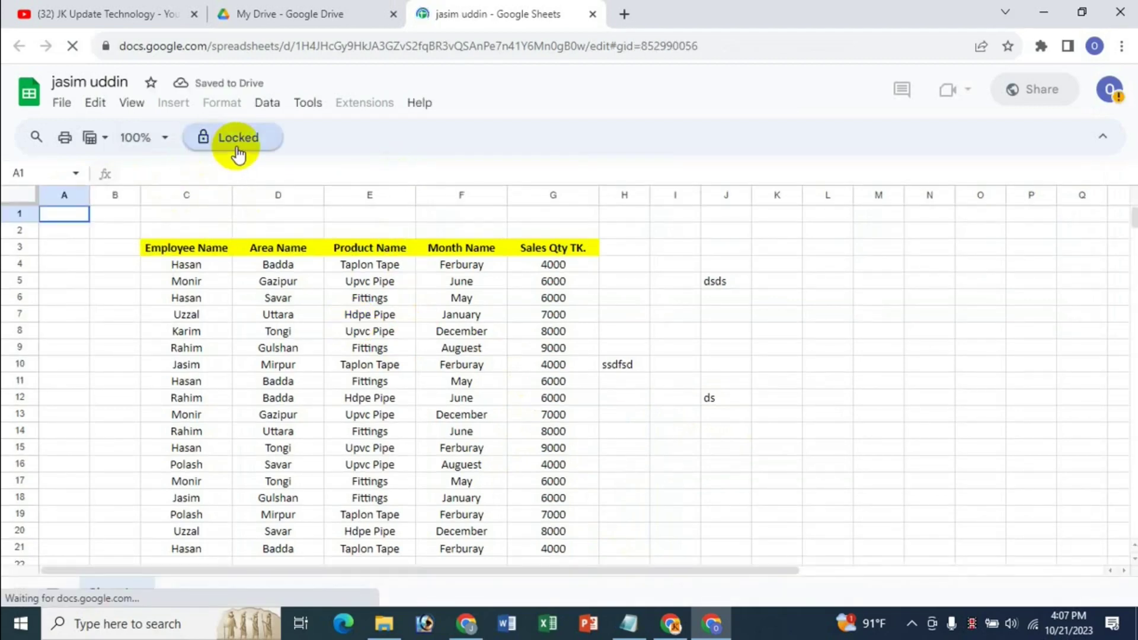
left_click(708, 314)
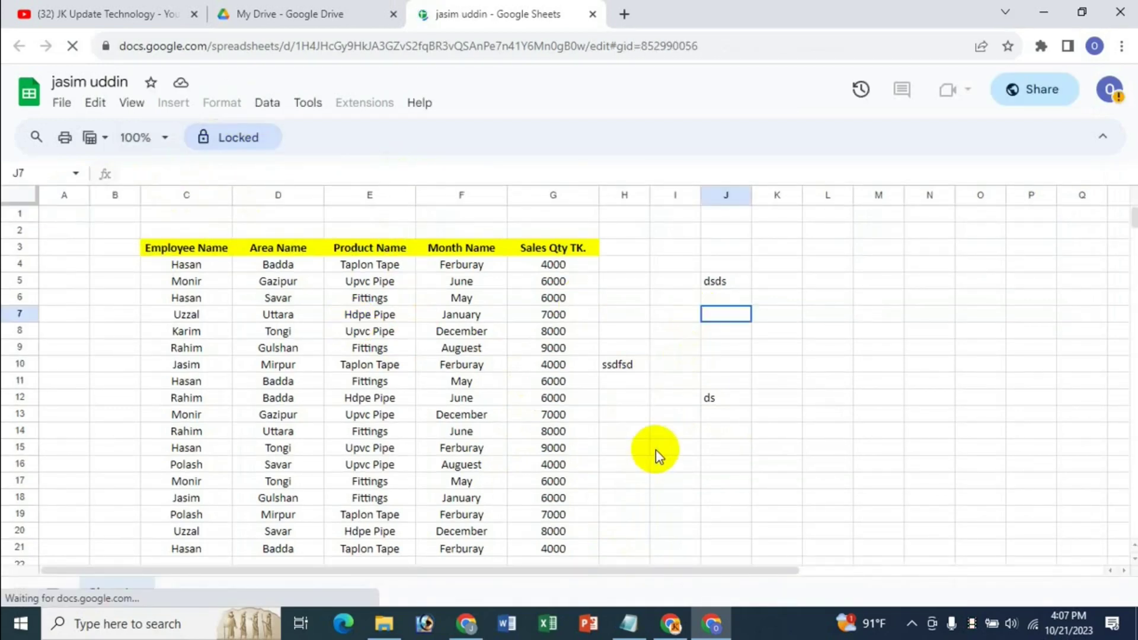
left_click(468, 397)
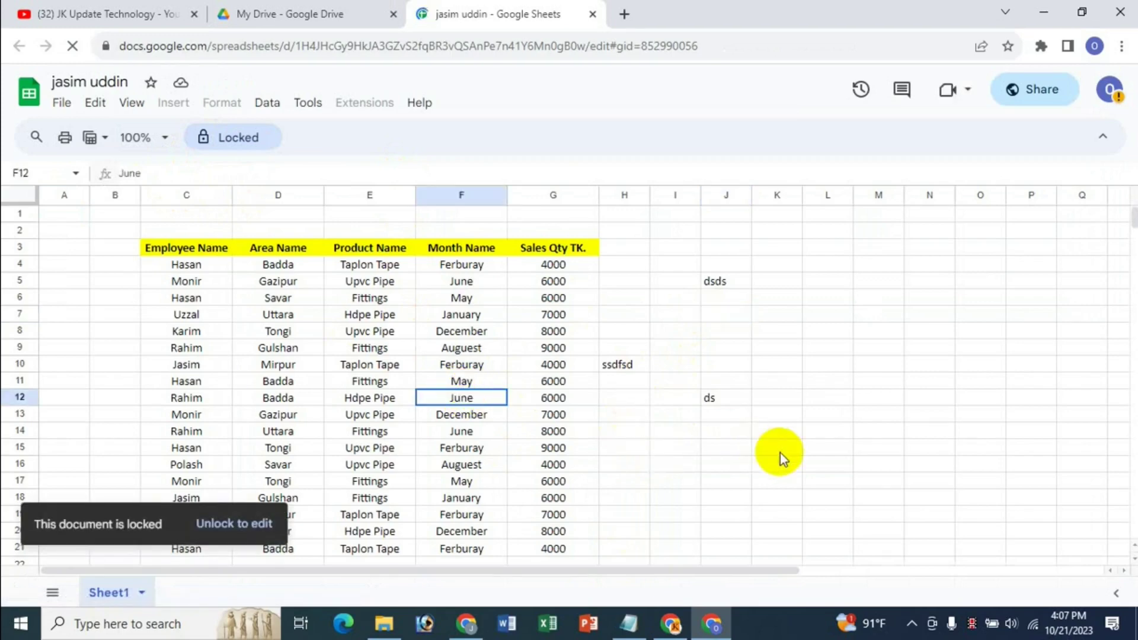
left_click(376, 349)
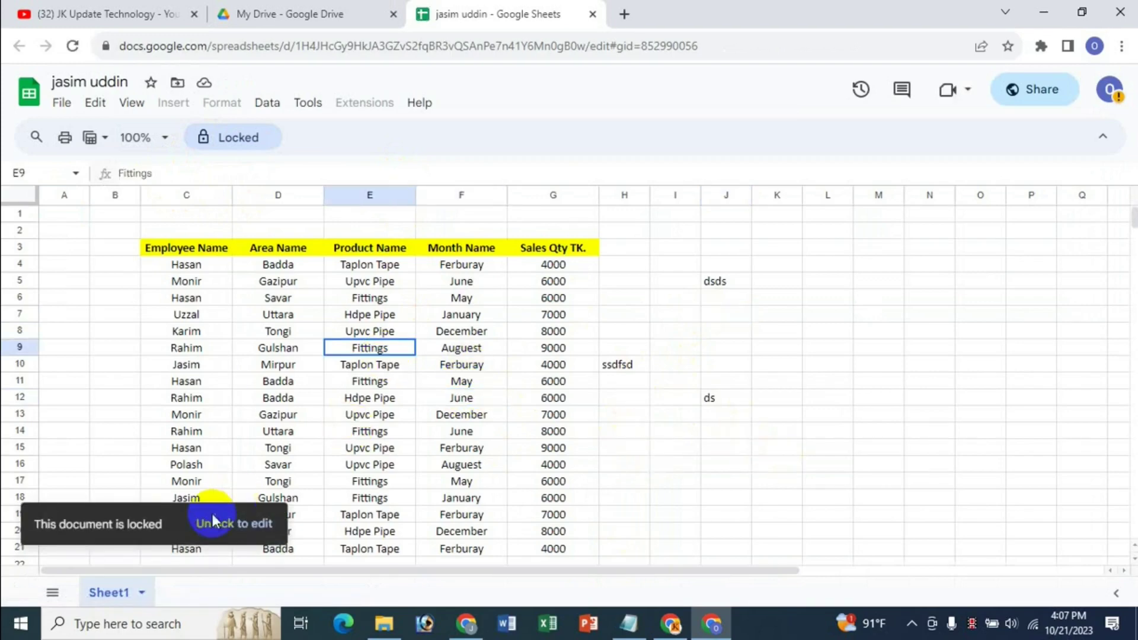
left_click(450, 350)
left_click(726, 314)
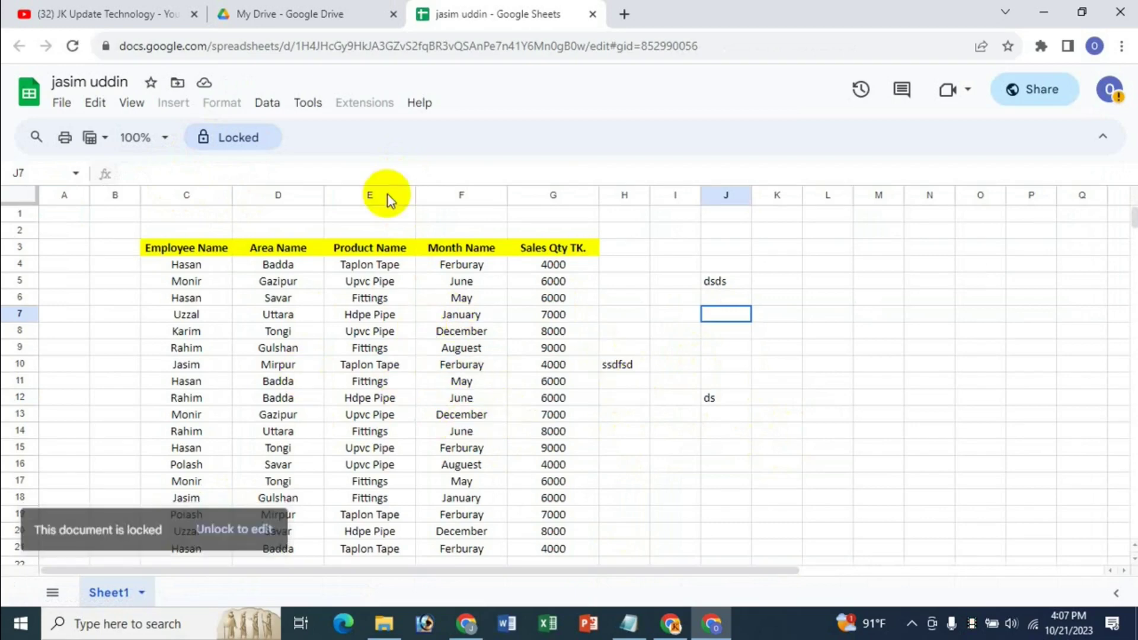
left_click(1036, 90)
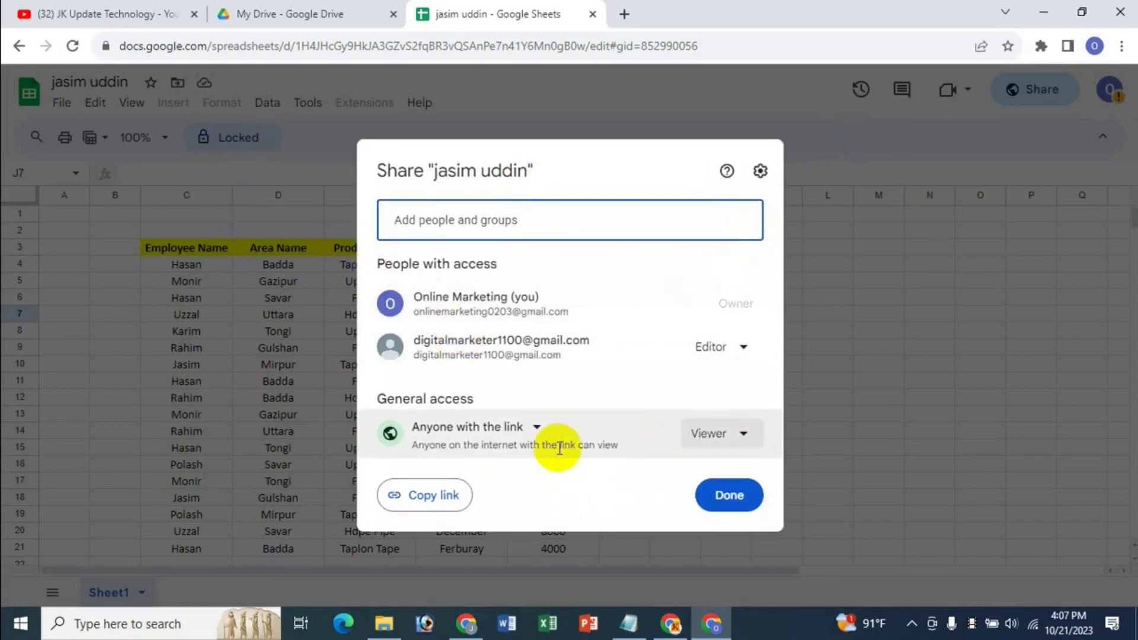
Check the link access role choices, keep Viewer, and close the Share dialog.
left_click(742, 435)
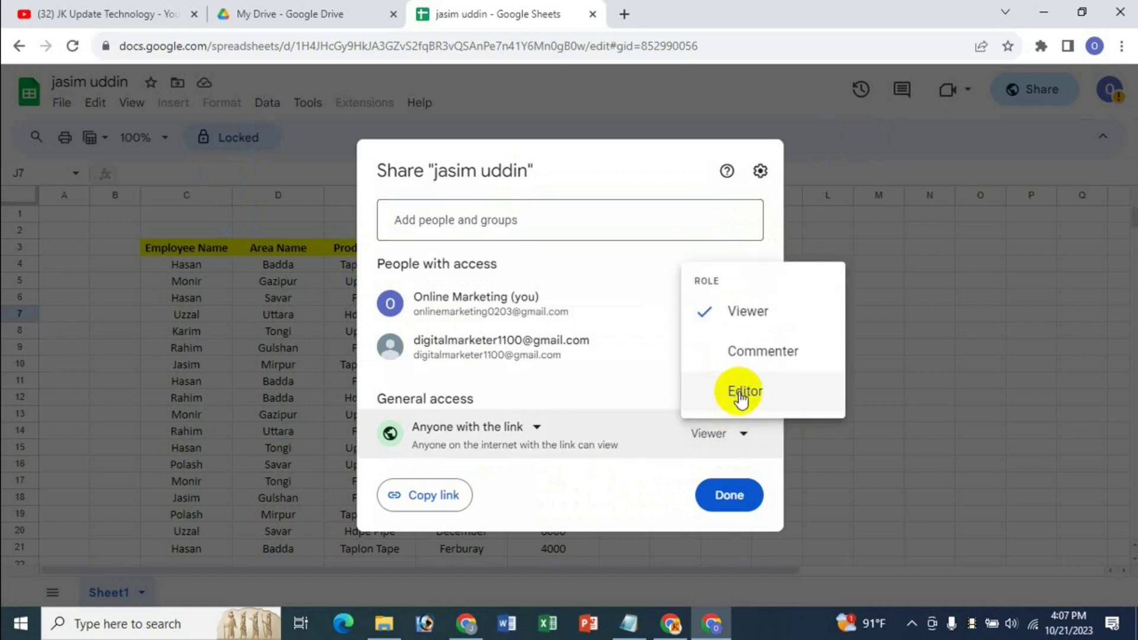
left_click(741, 394)
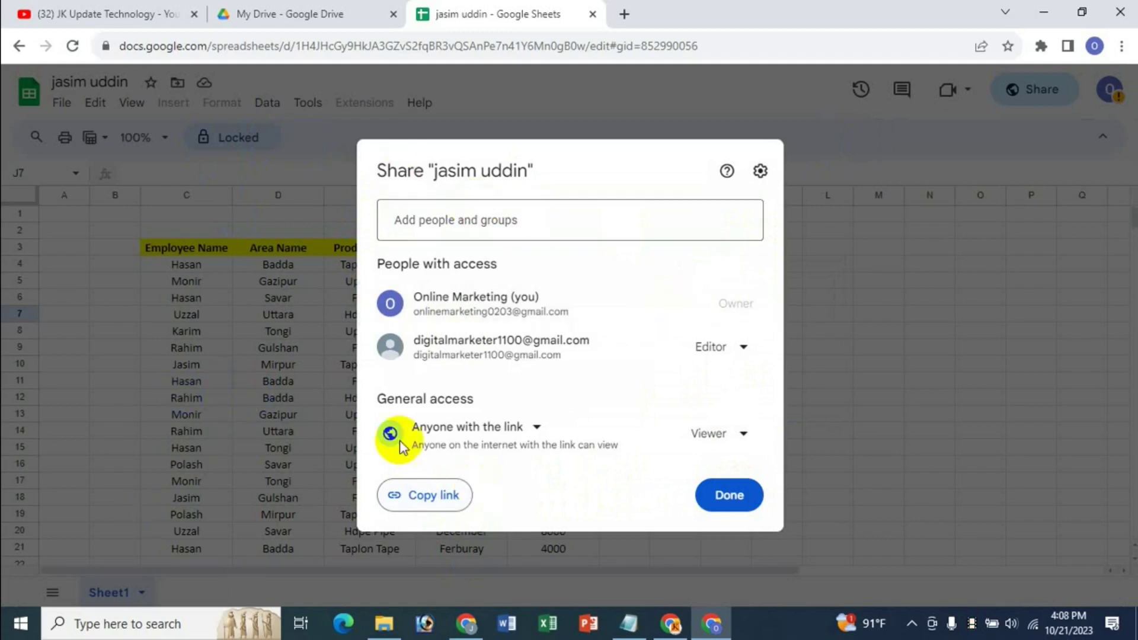
left_click(738, 434)
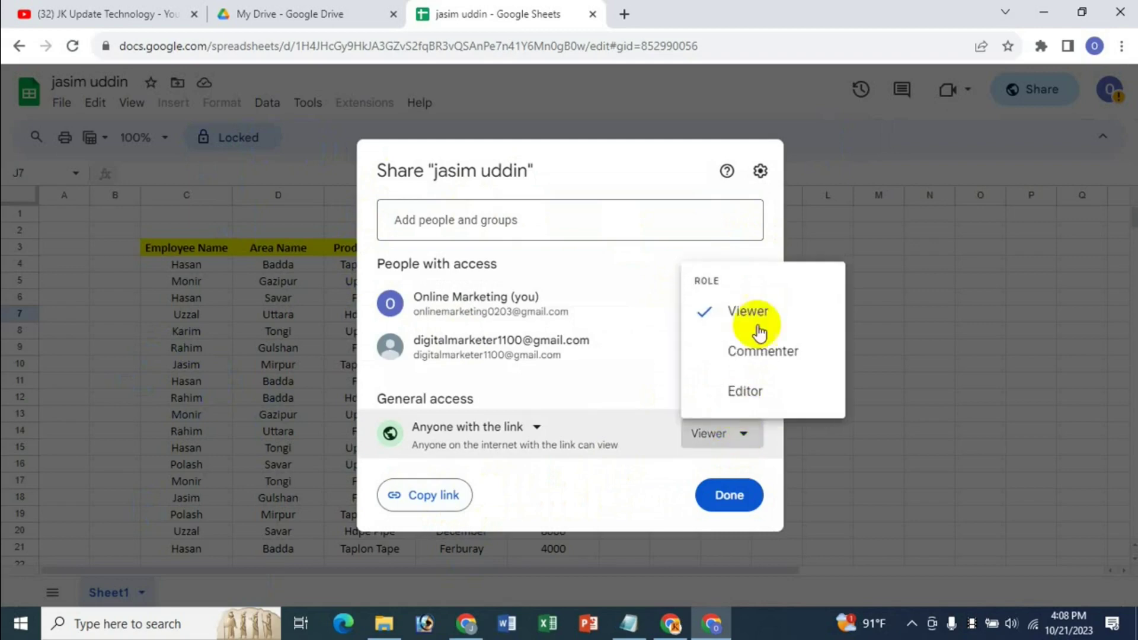
left_click(566, 489)
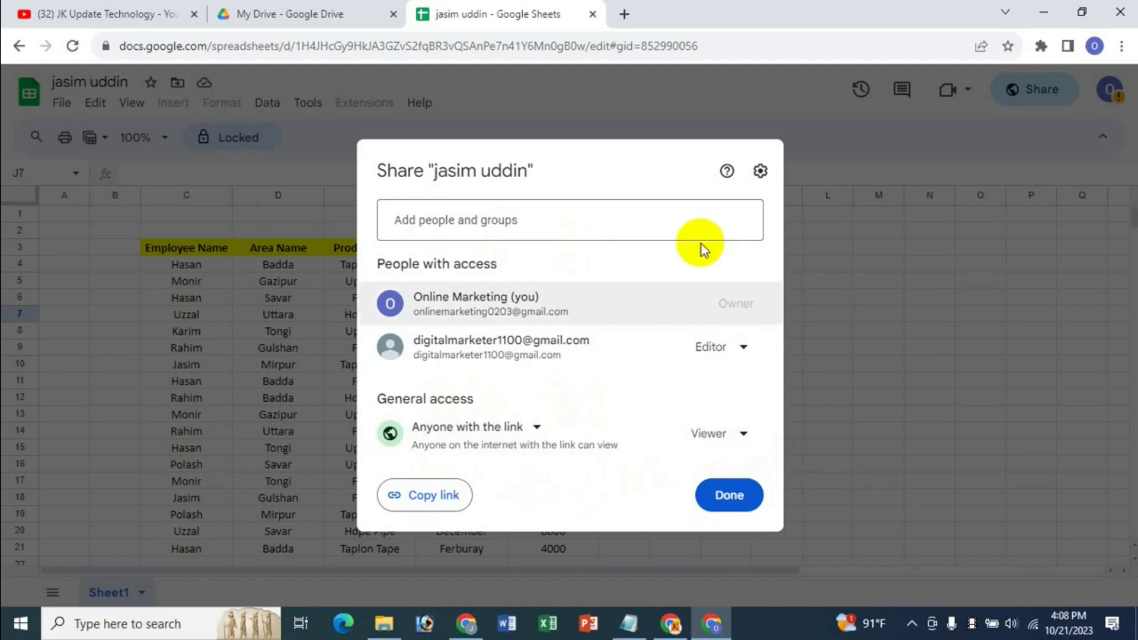
left_click(865, 305)
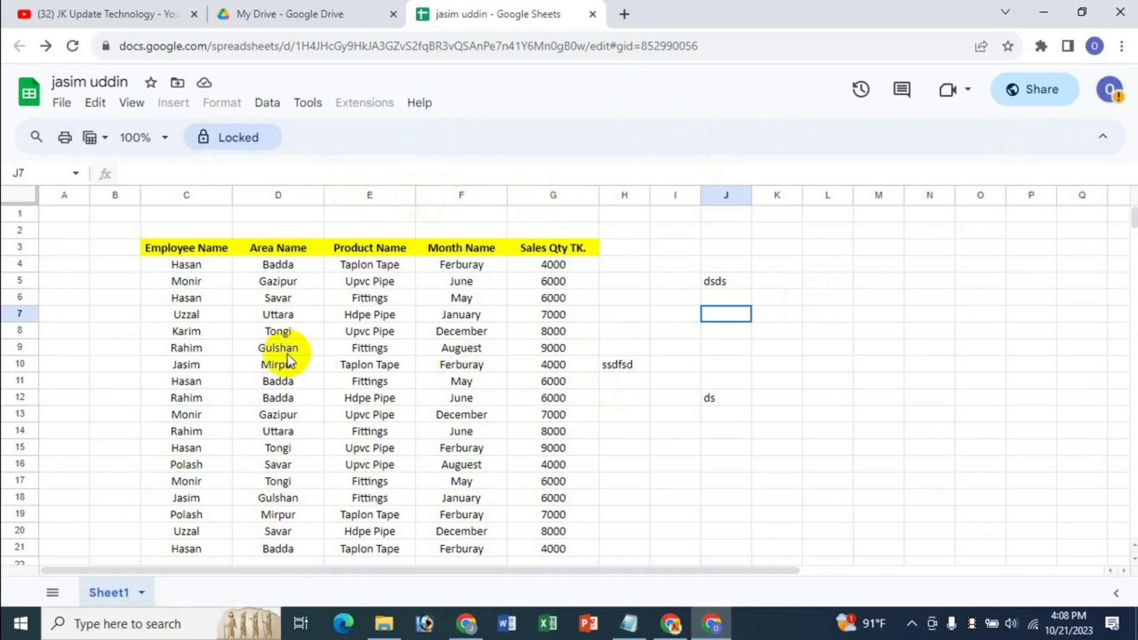
left_click(232, 141)
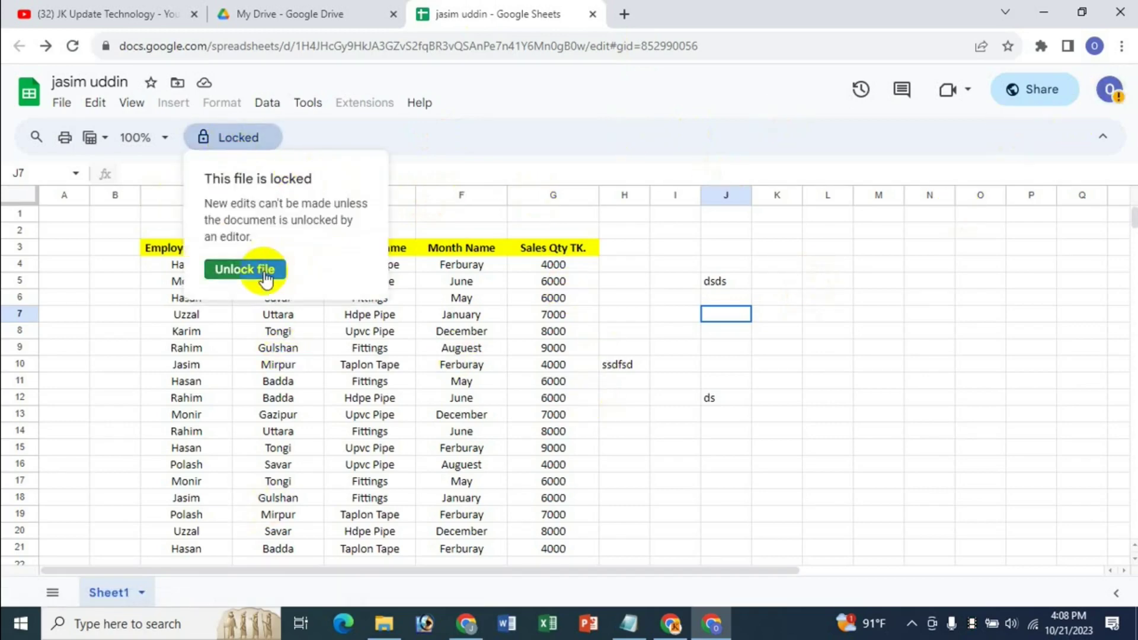
left_click(553, 364)
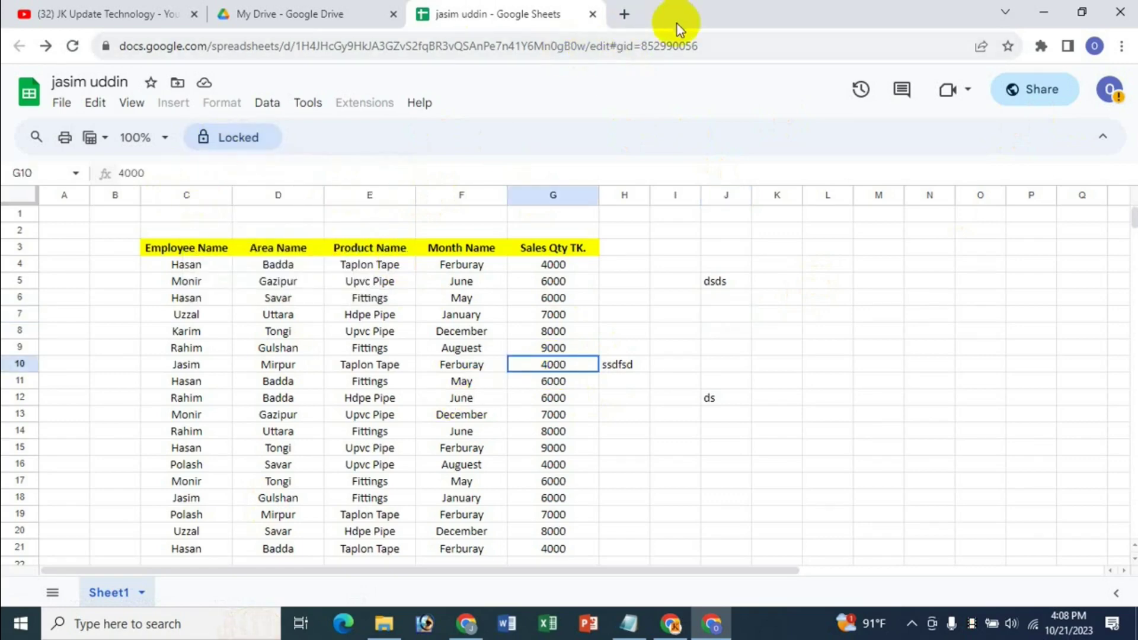
left_click(592, 15)
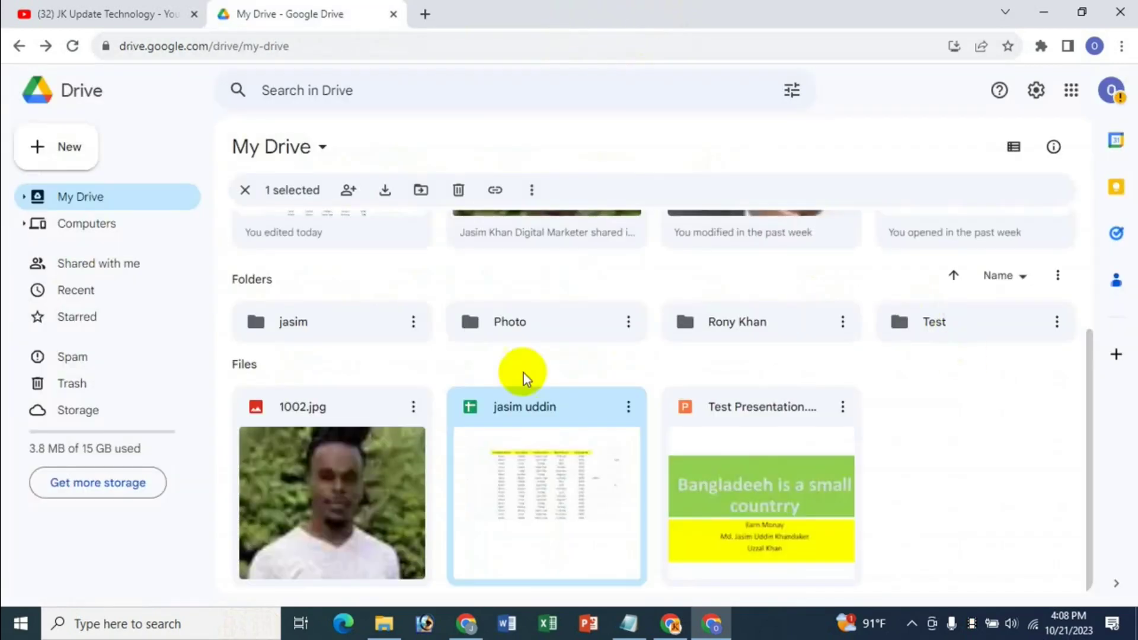
Unlock the jasim uddin spreadsheet through File information > Unlock and confirm it.
left_click(629, 409)
mouse_move(699, 316)
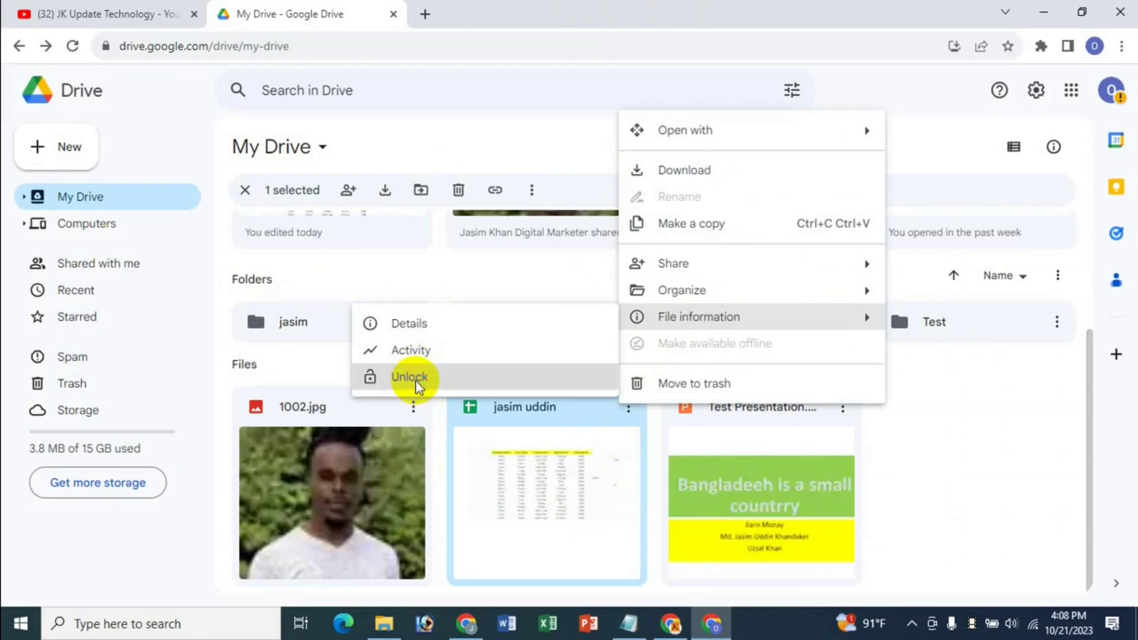
left_click(410, 377)
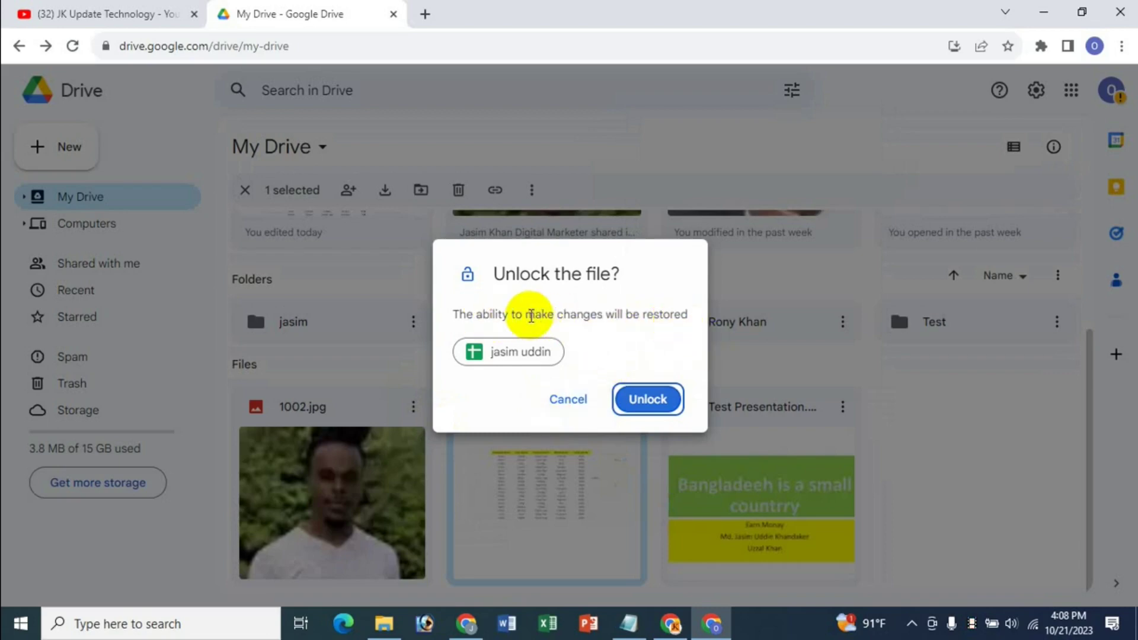
left_click(646, 407)
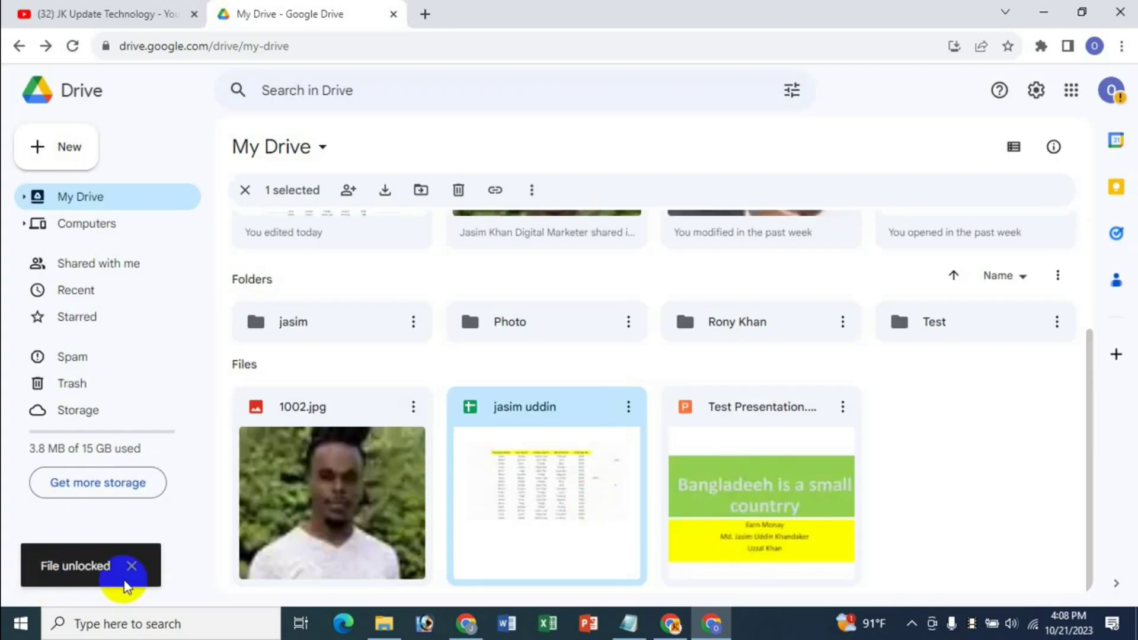
Open the jasim uddin spreadsheet and enter test text 'dsfsdf' in I8 and 'sdfsd' in J9.
double_click(557, 430)
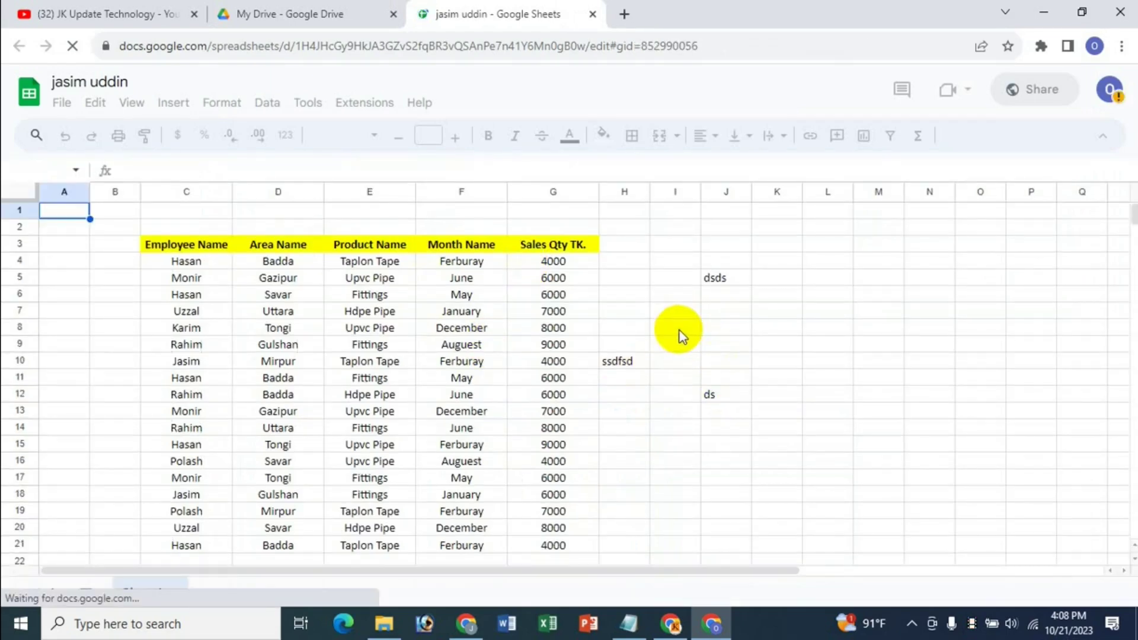
left_click(679, 330)
type("dsfsdf")
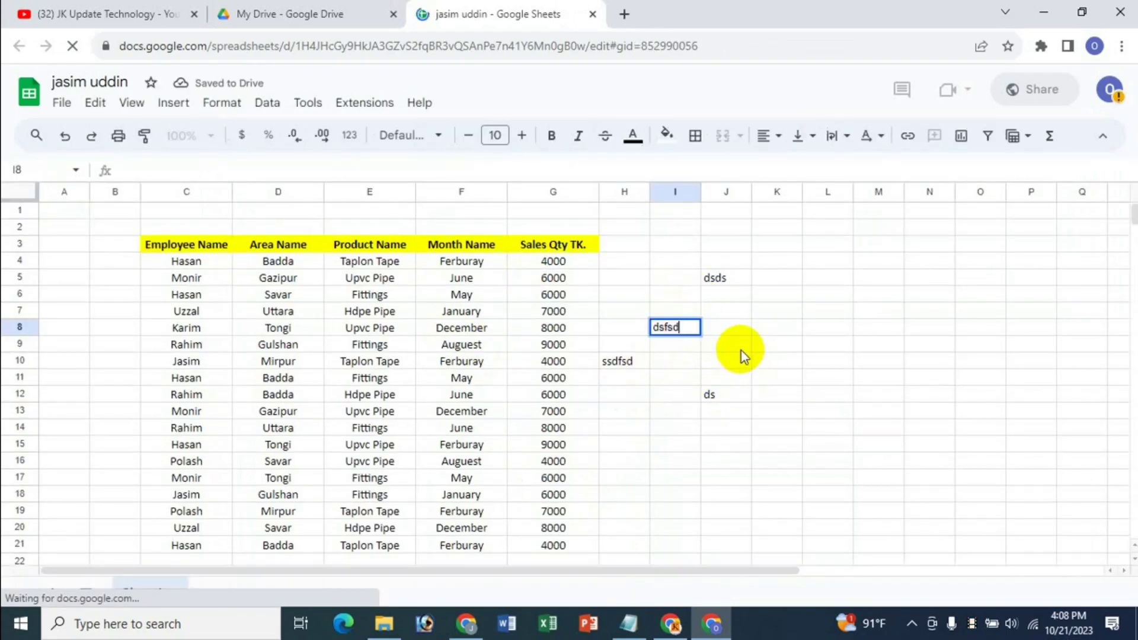
left_click(726, 344)
type("sdfsd")
left_click(646, 431)
Start editing F10, then cancel so it keeps 'Ferburay'.
left_click(446, 360)
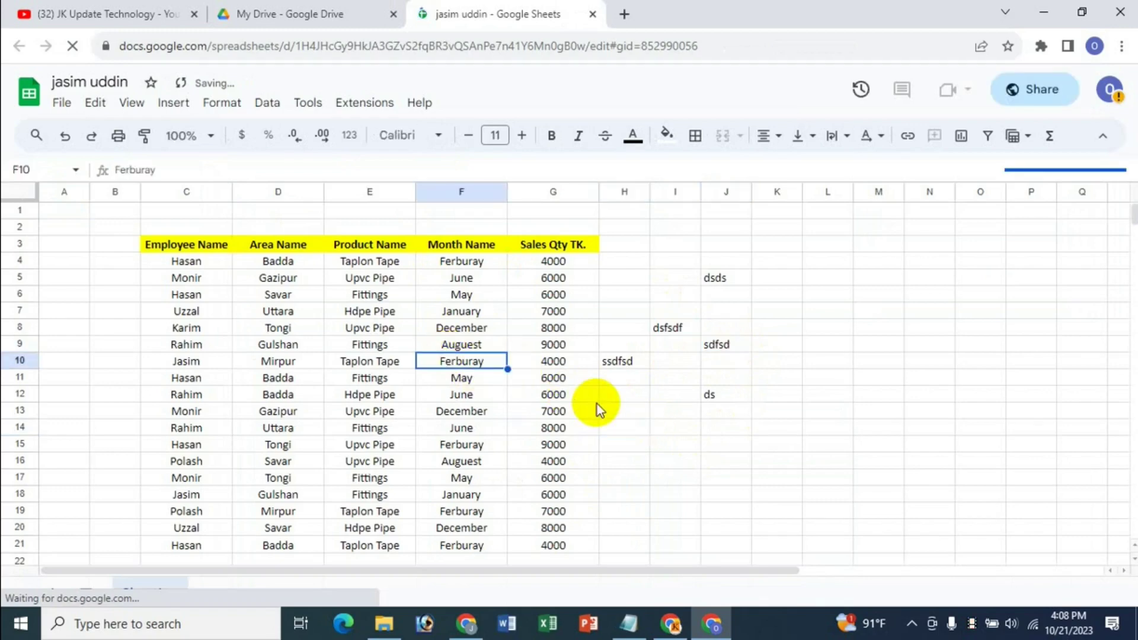
type("dsds")
key("Escape")
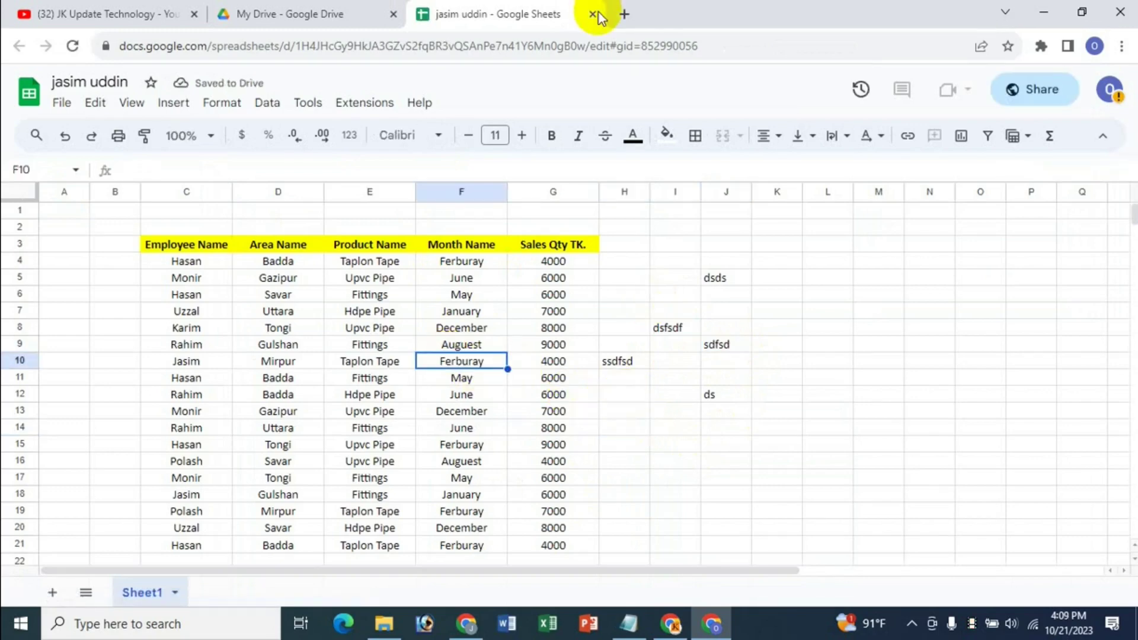
Close the spreadsheet and check the jasim uddin file's options menu in My Drive without changes.
left_click(593, 14)
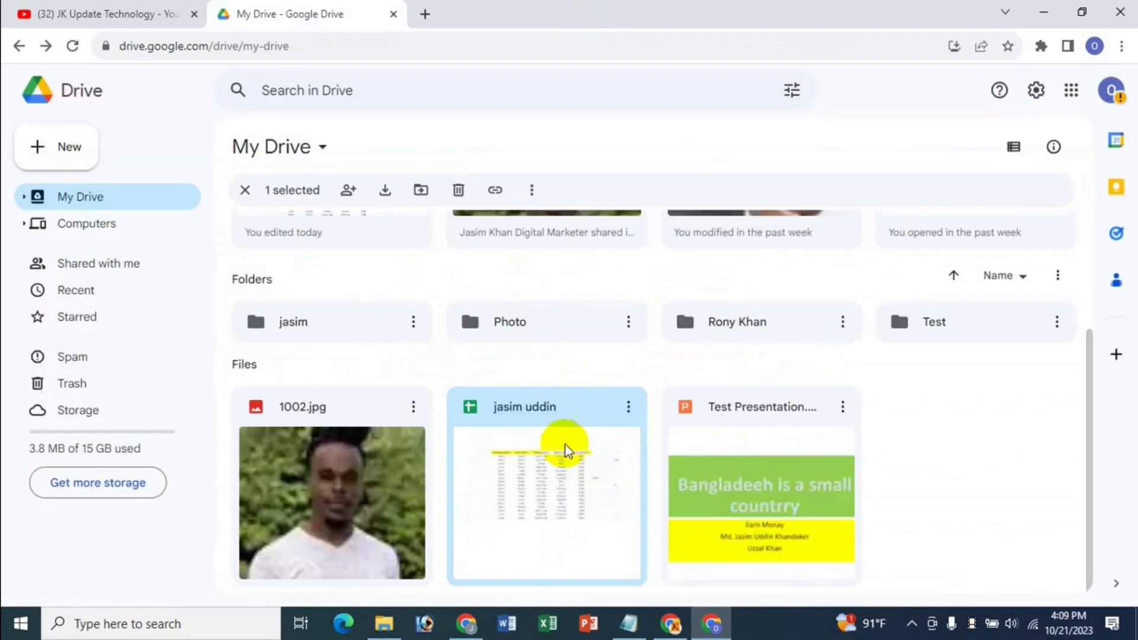
left_click(629, 409)
mouse_move(698, 317)
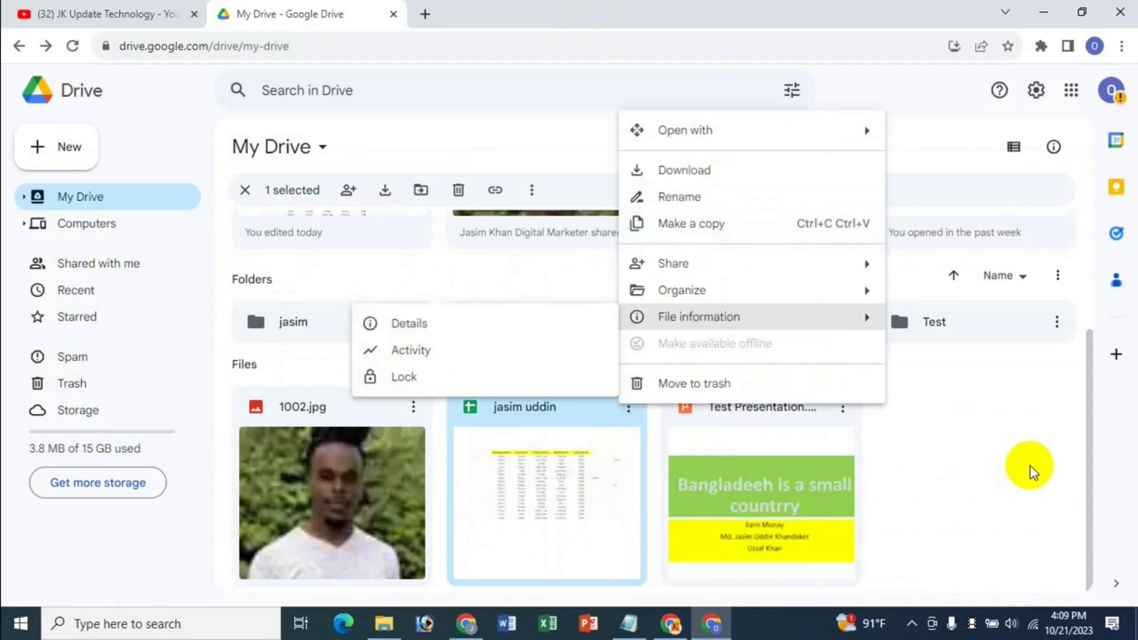
left_click(963, 424)
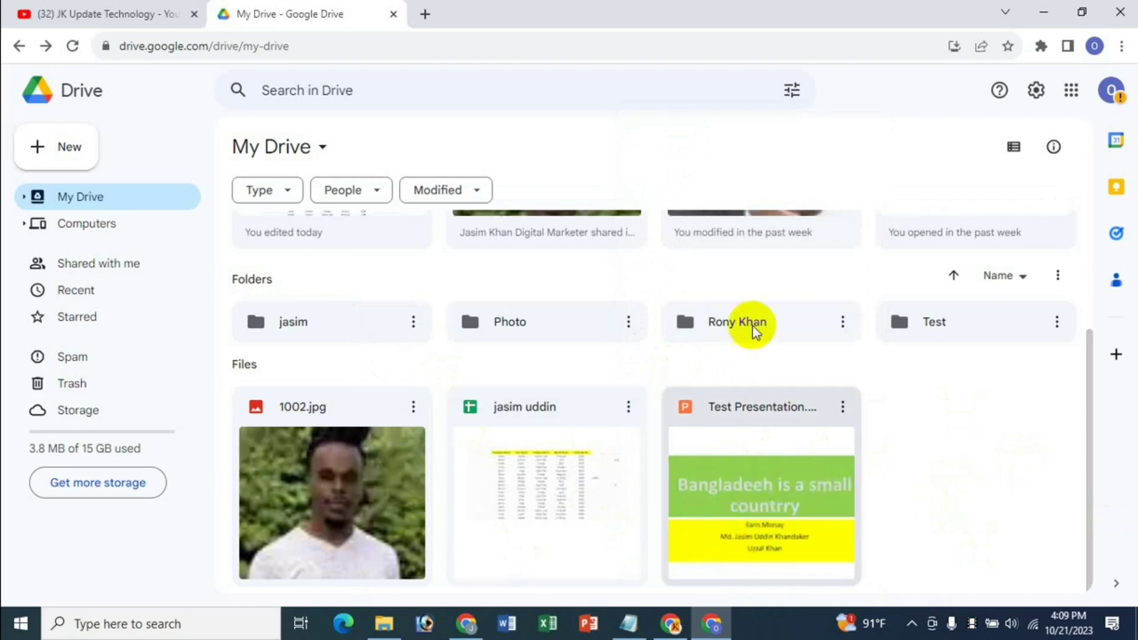
scroll(718, 459, "up", 2)
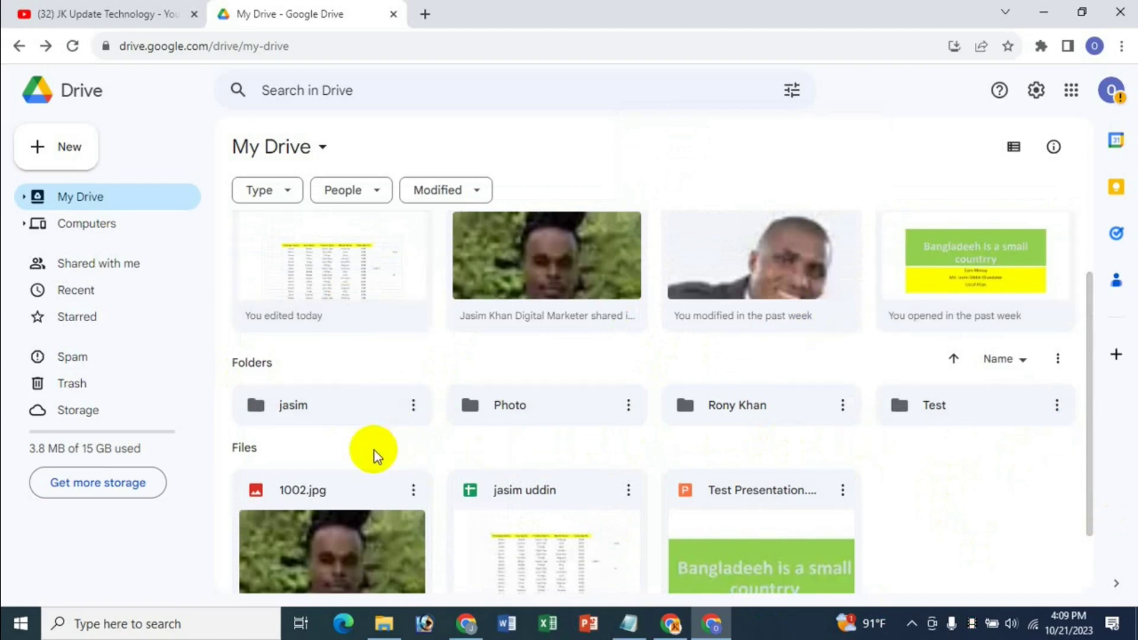
Show the jasim folder's details panel from the toolbar's More actions menu.
right_click(329, 409)
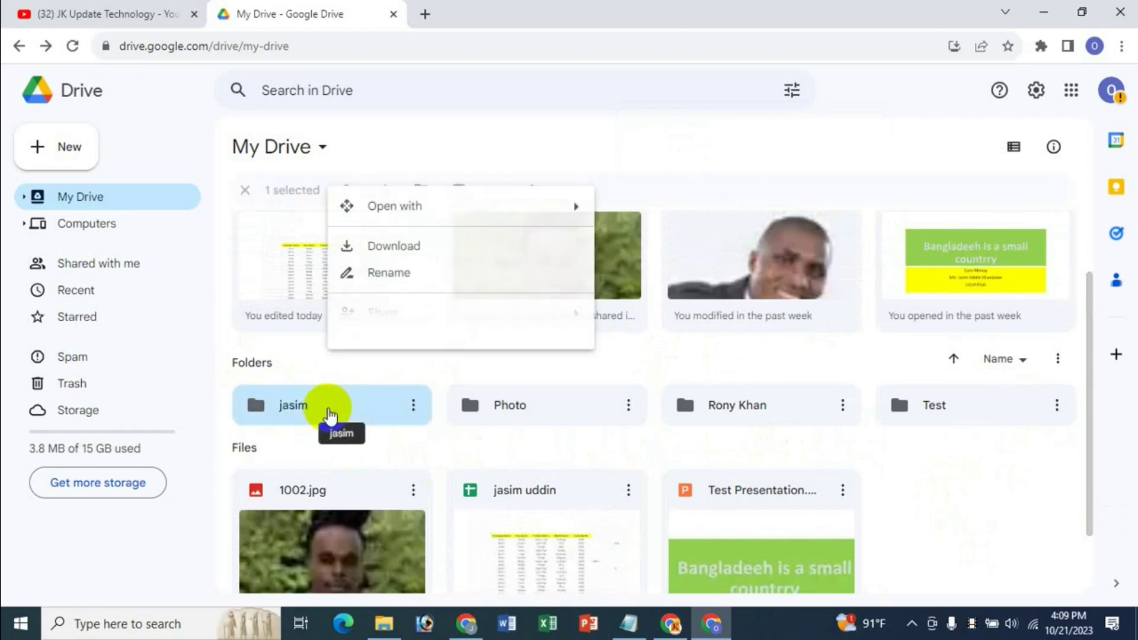
left_click(665, 143)
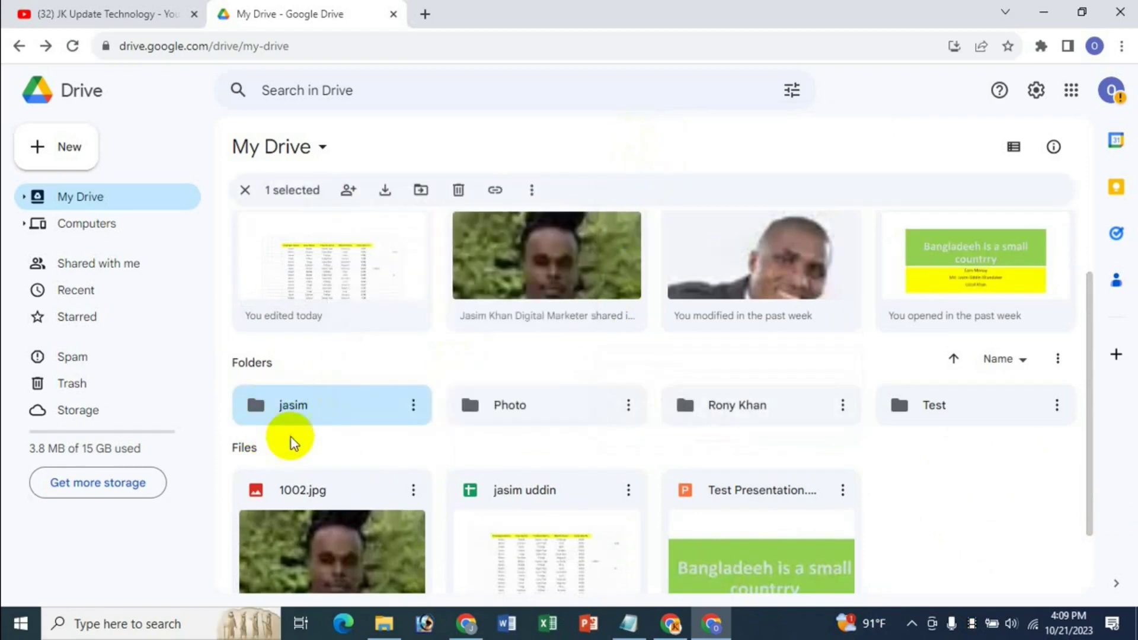
left_click(528, 190)
mouse_move(598, 382)
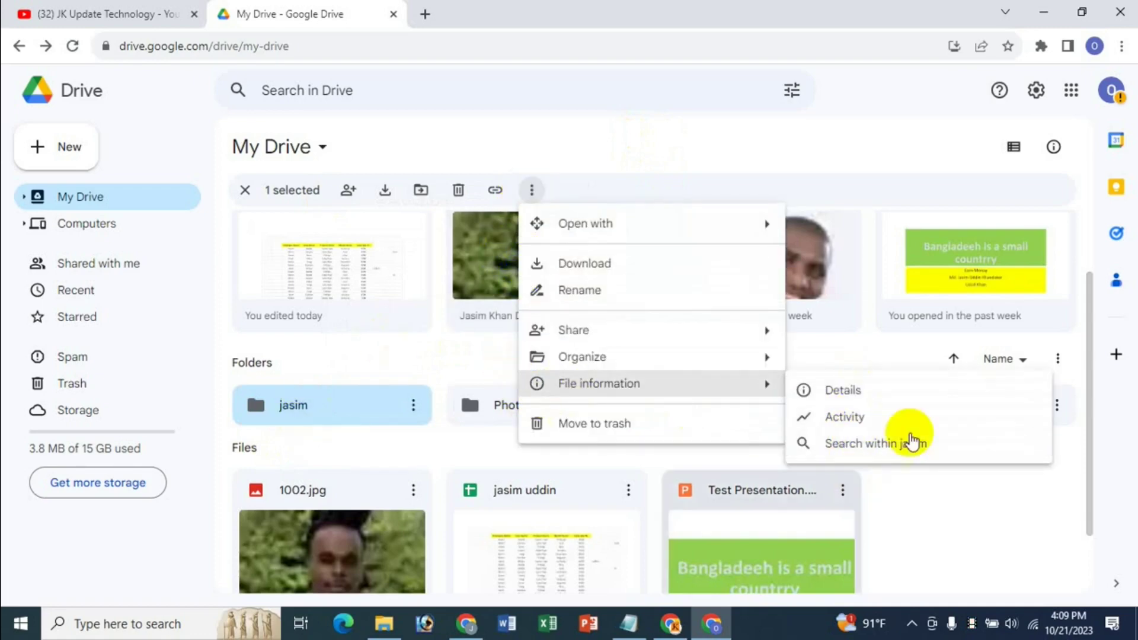
left_click(851, 391)
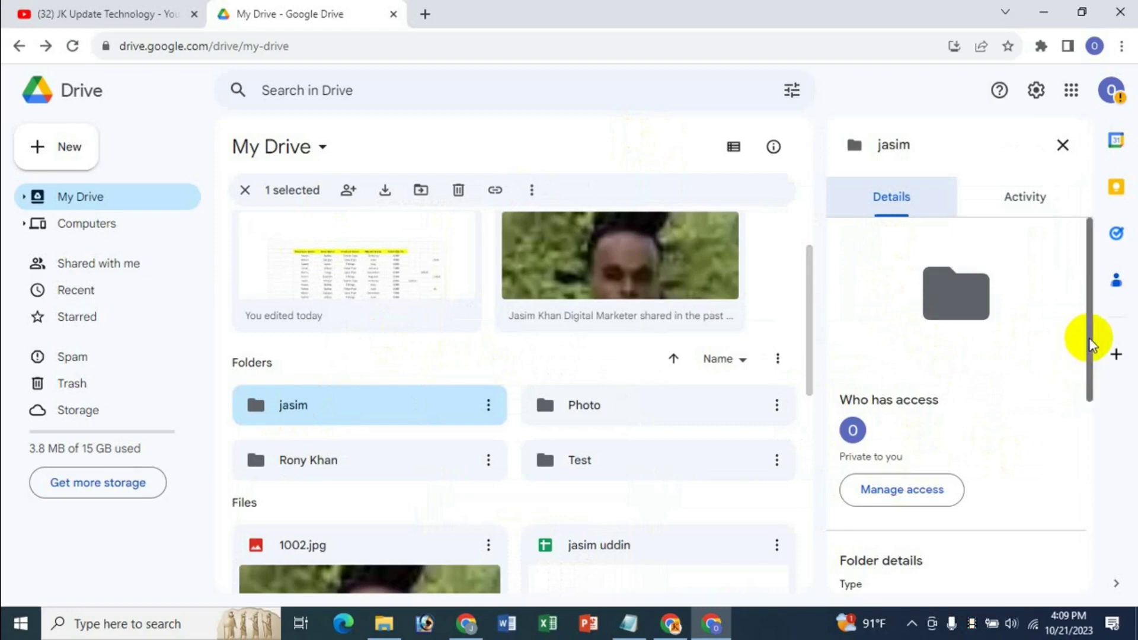
left_click_drag(1090, 344, 1088, 371)
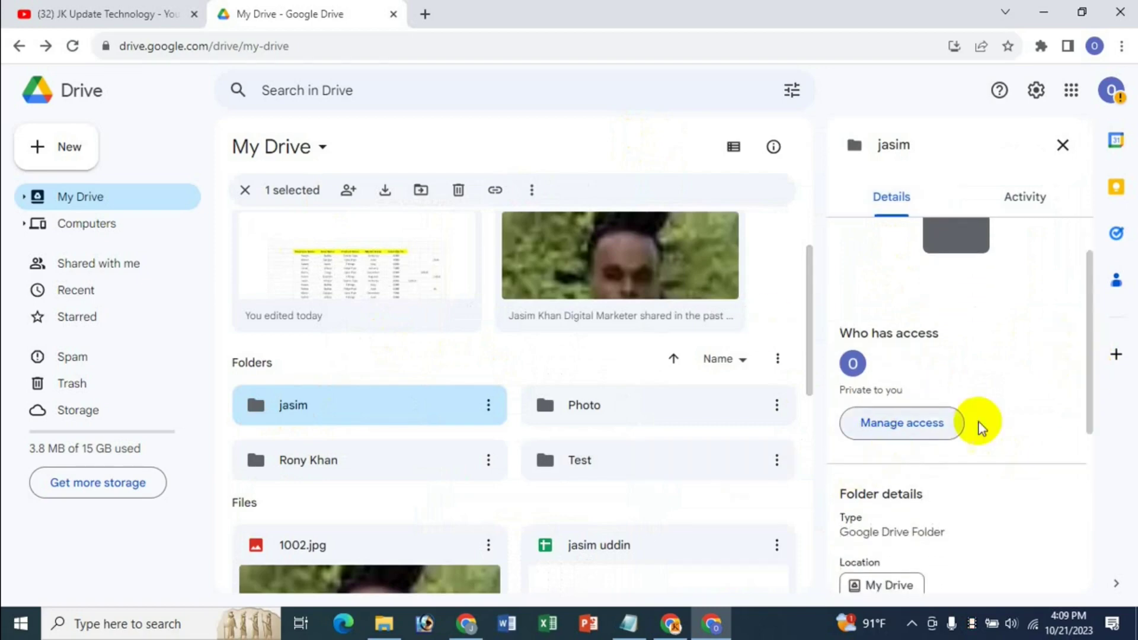
Change the jasim folder's general access from Restricted to Anyone with the link as Viewer.
left_click(897, 428)
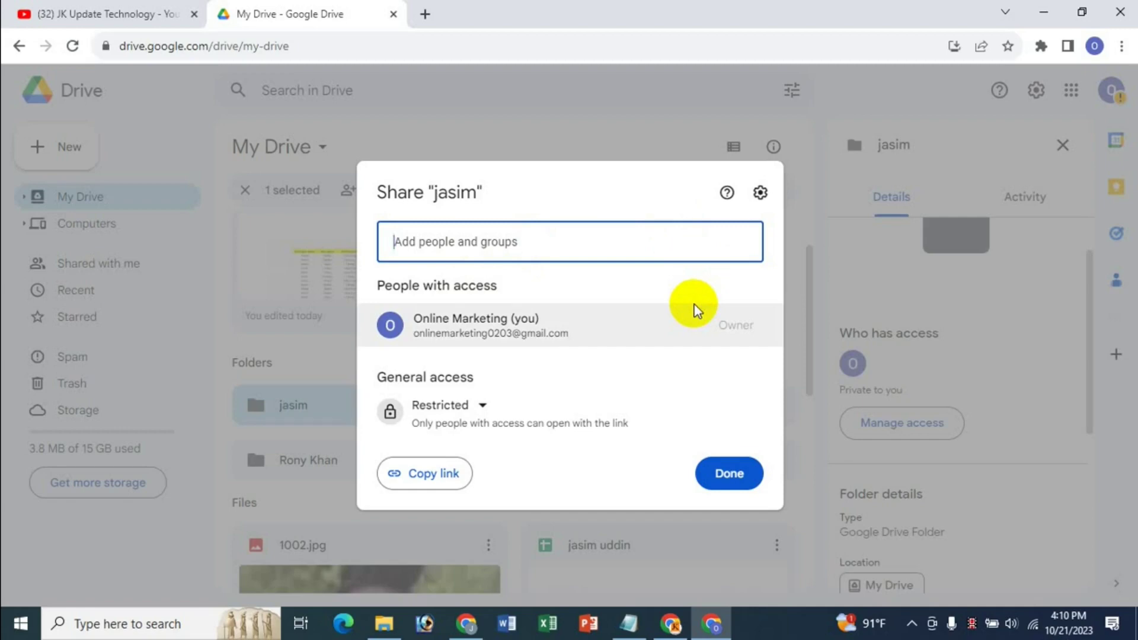
left_click(487, 406)
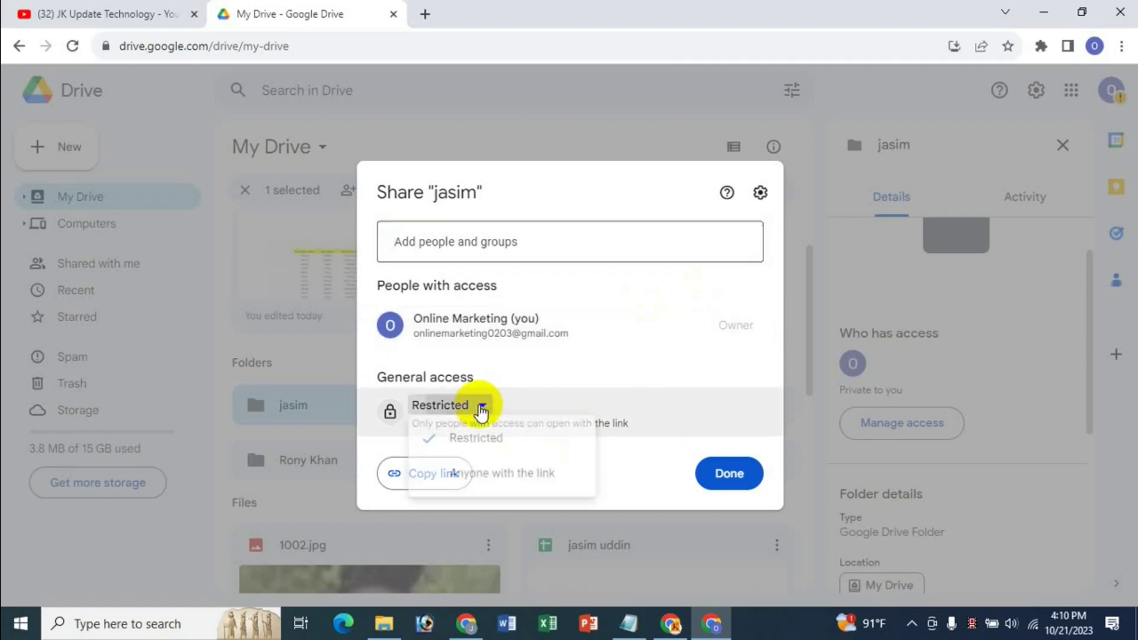
left_click(513, 476)
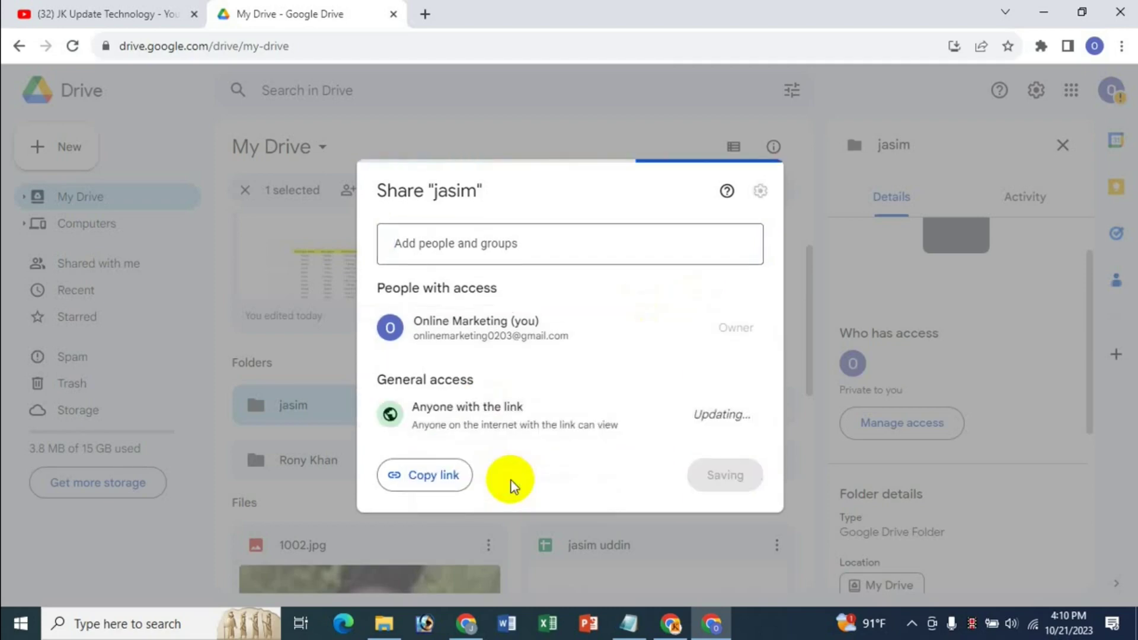
left_click(737, 415)
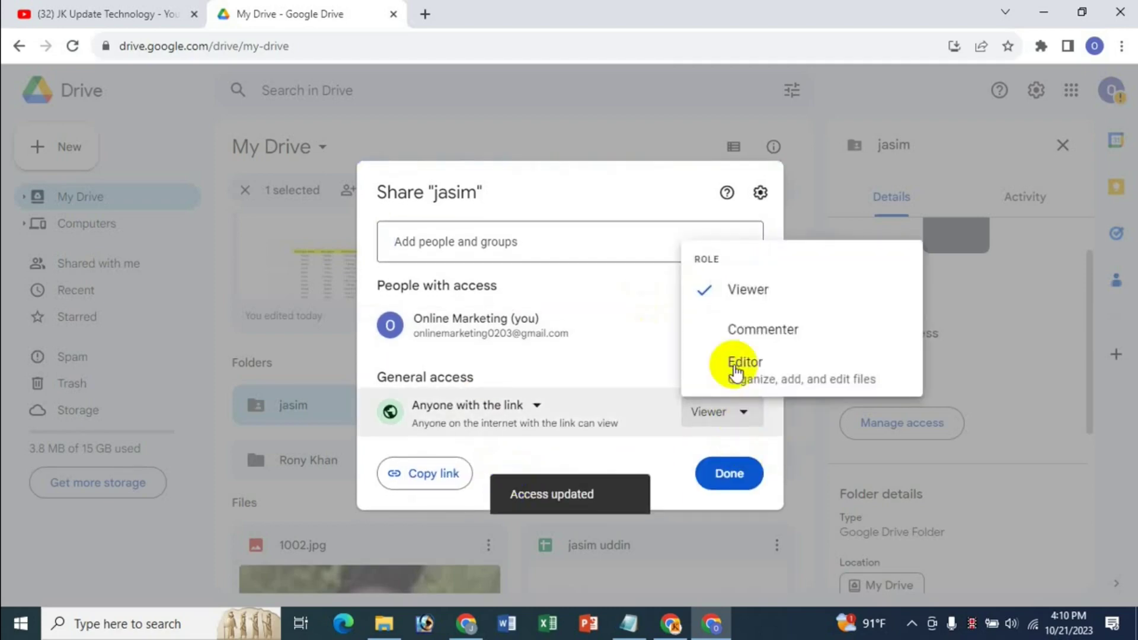
left_click(642, 468)
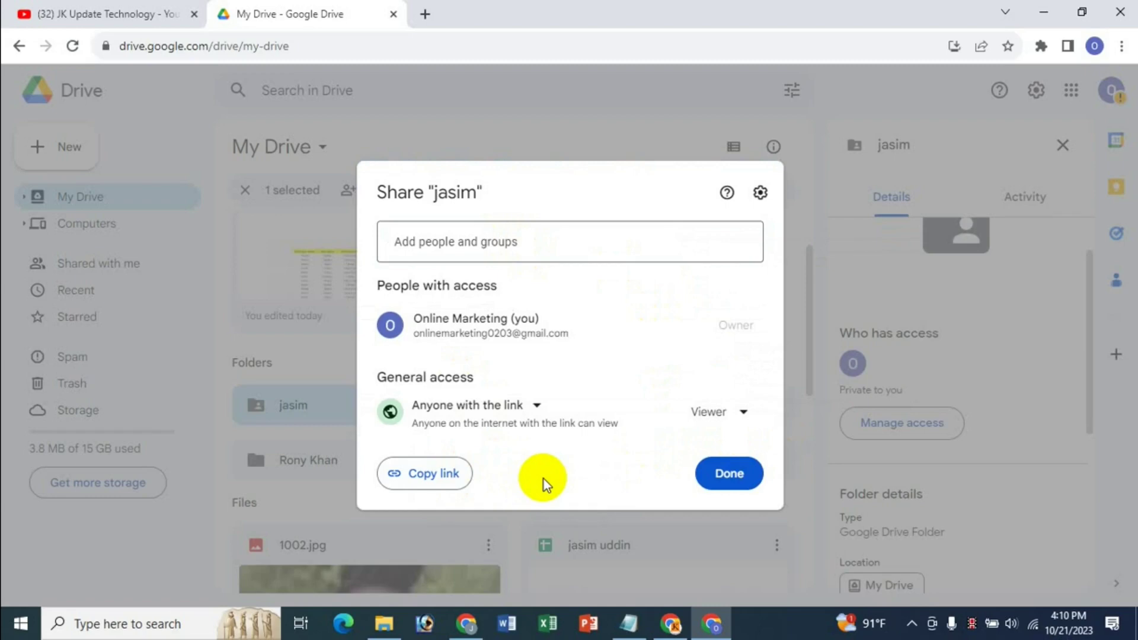
left_click(716, 410)
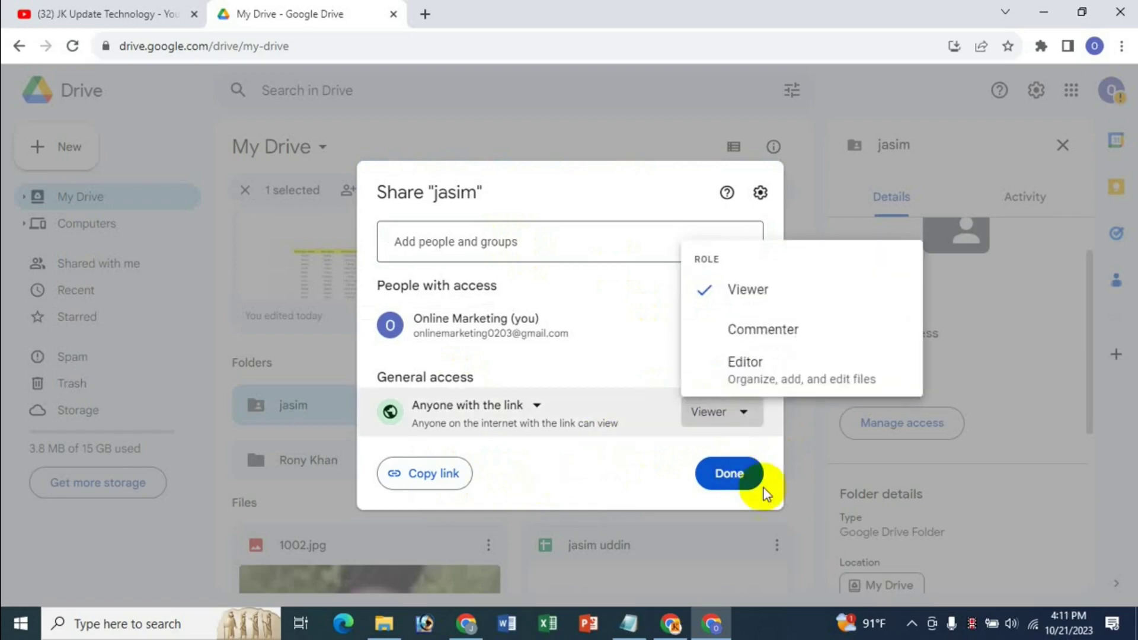
left_click(573, 478)
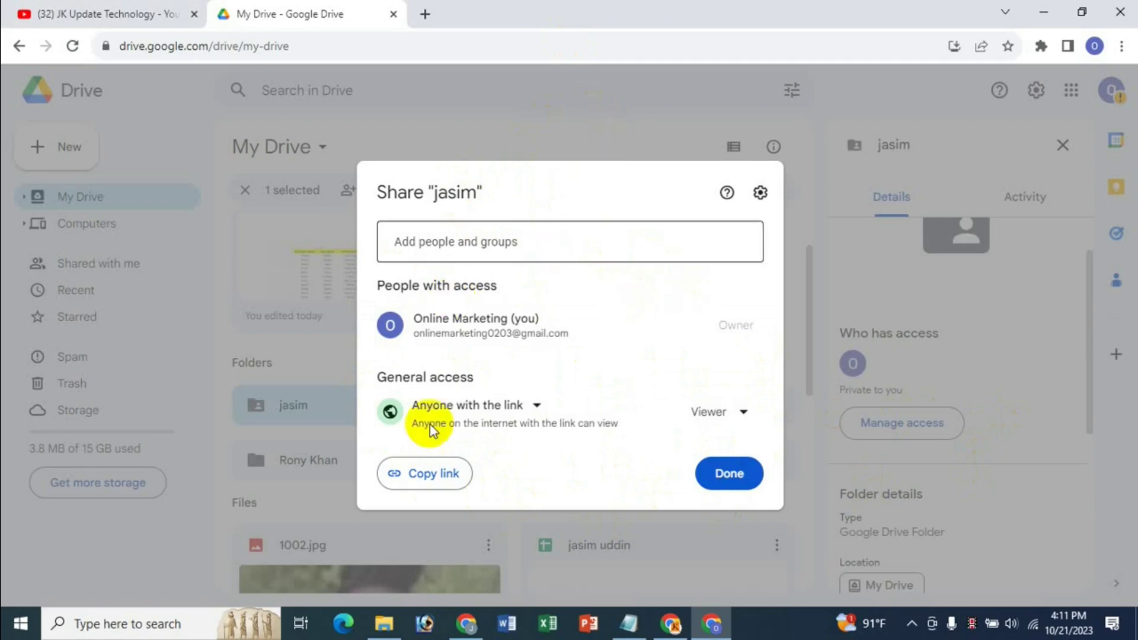
left_click(598, 106)
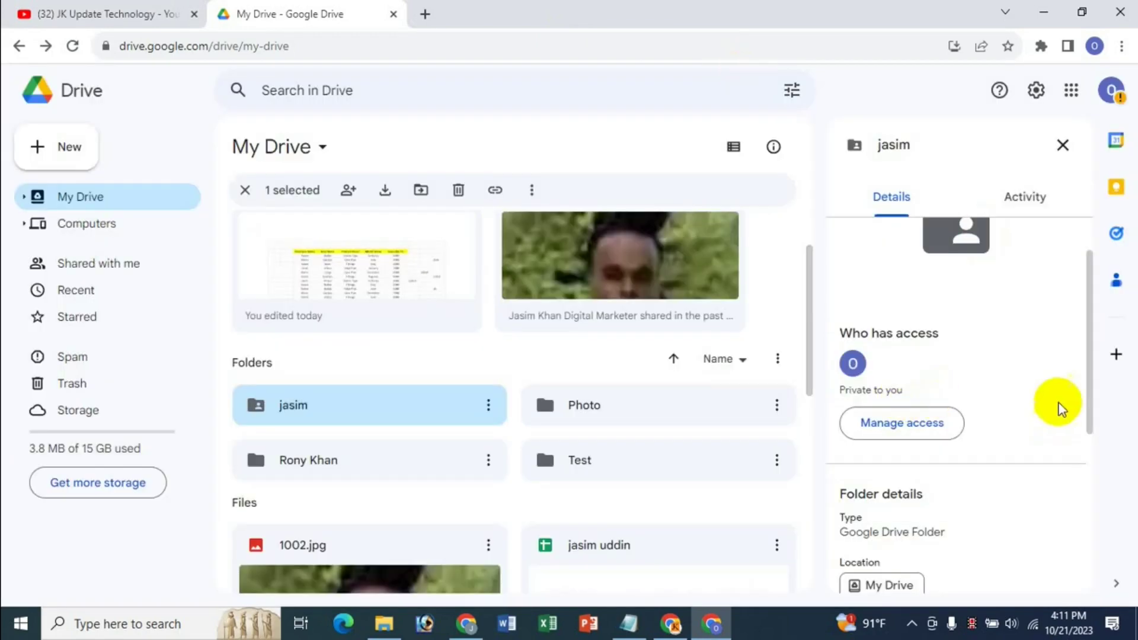
Scroll the jasim details pane and review its Activity list, led by today's link sharing.
left_click_drag(1089, 368, 1089, 452)
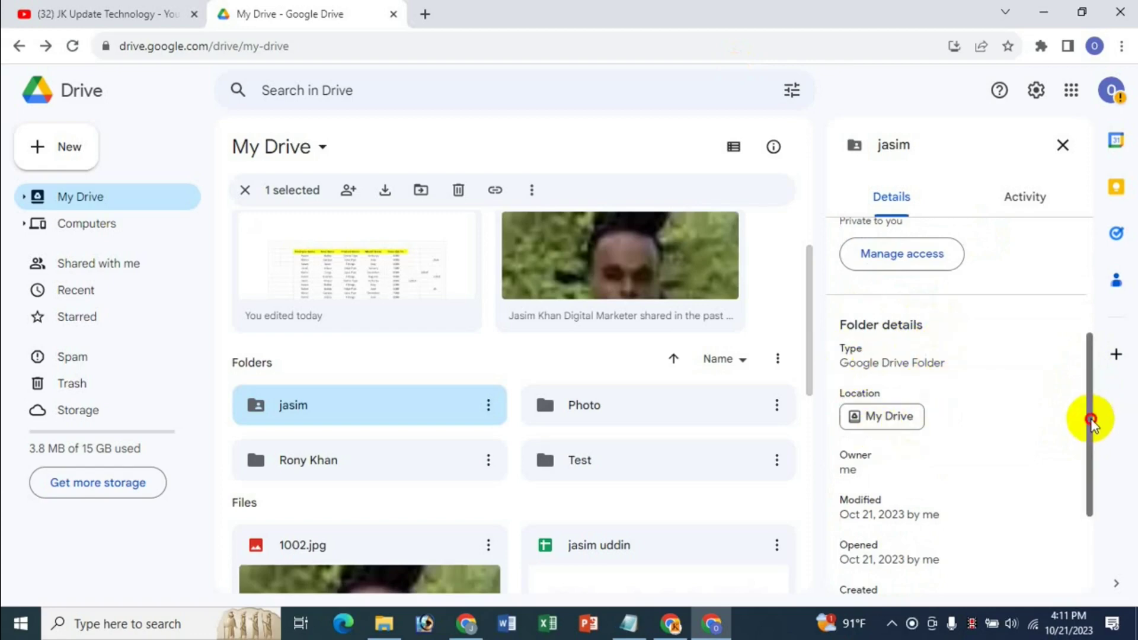
left_click_drag(1091, 418, 1091, 477)
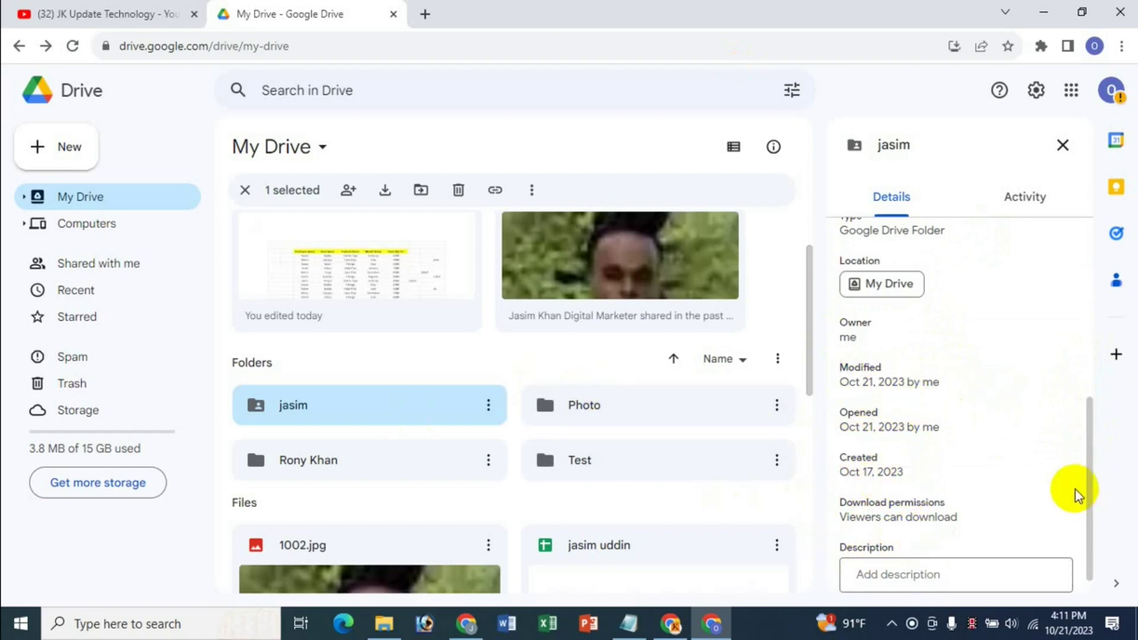
left_click(1087, 460)
left_click_drag(1087, 460, 1090, 508)
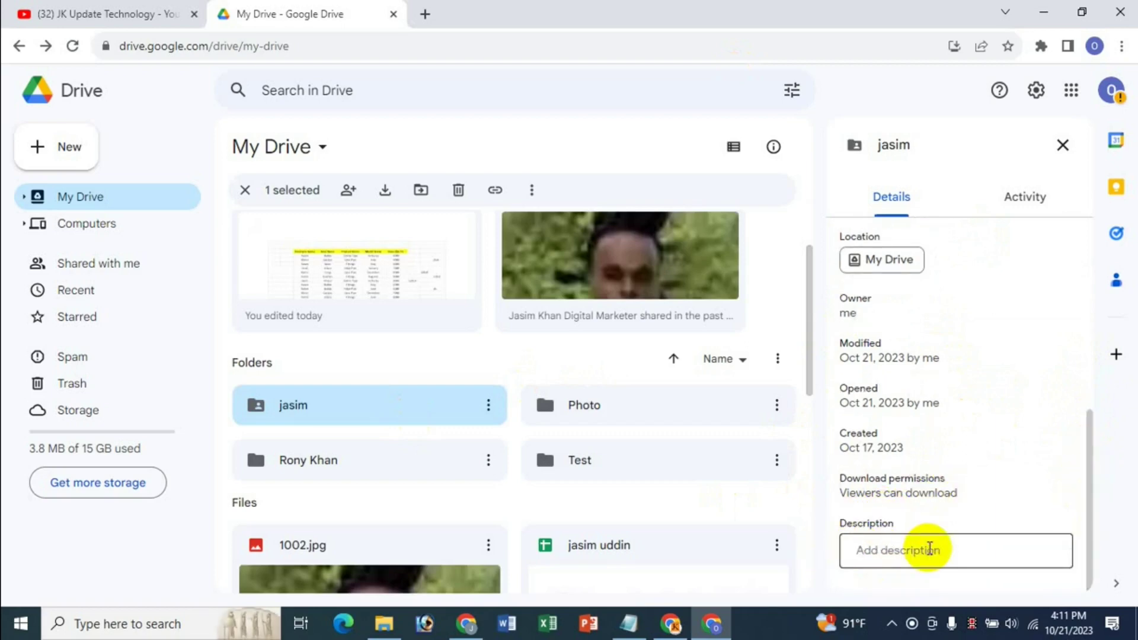
left_click_drag(1087, 462, 1086, 267)
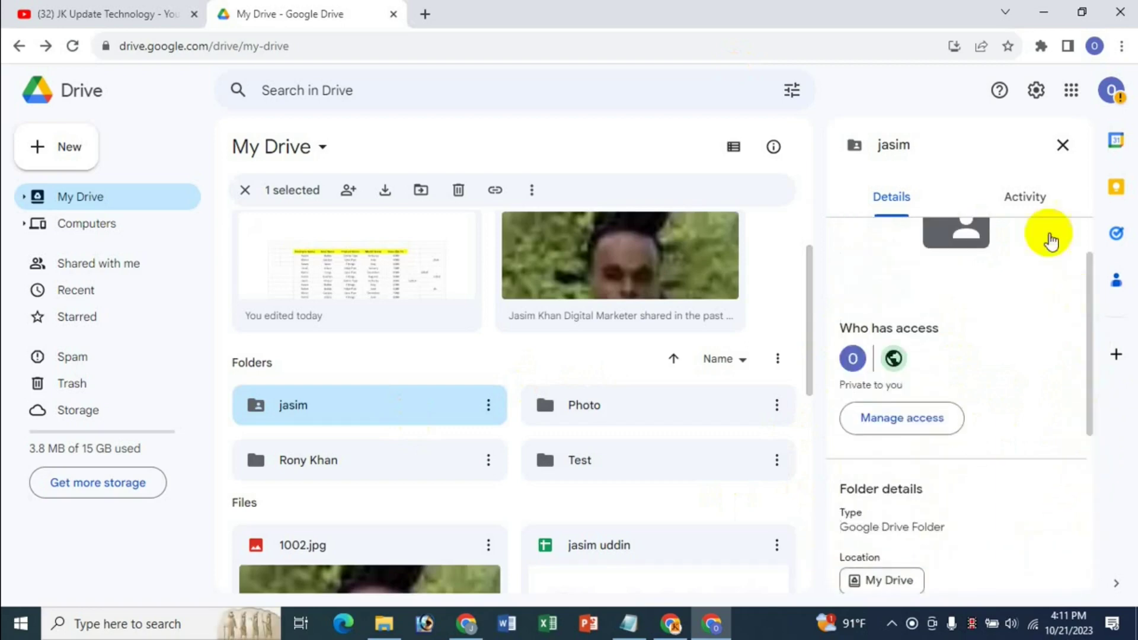
left_click(1037, 202)
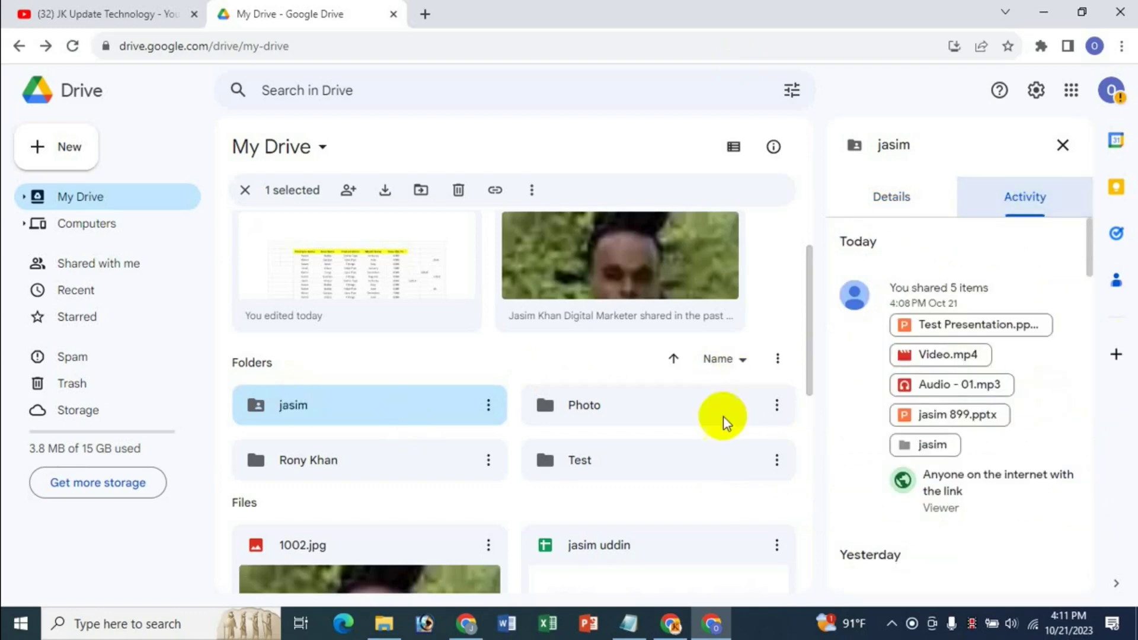
mouse_move(940, 355)
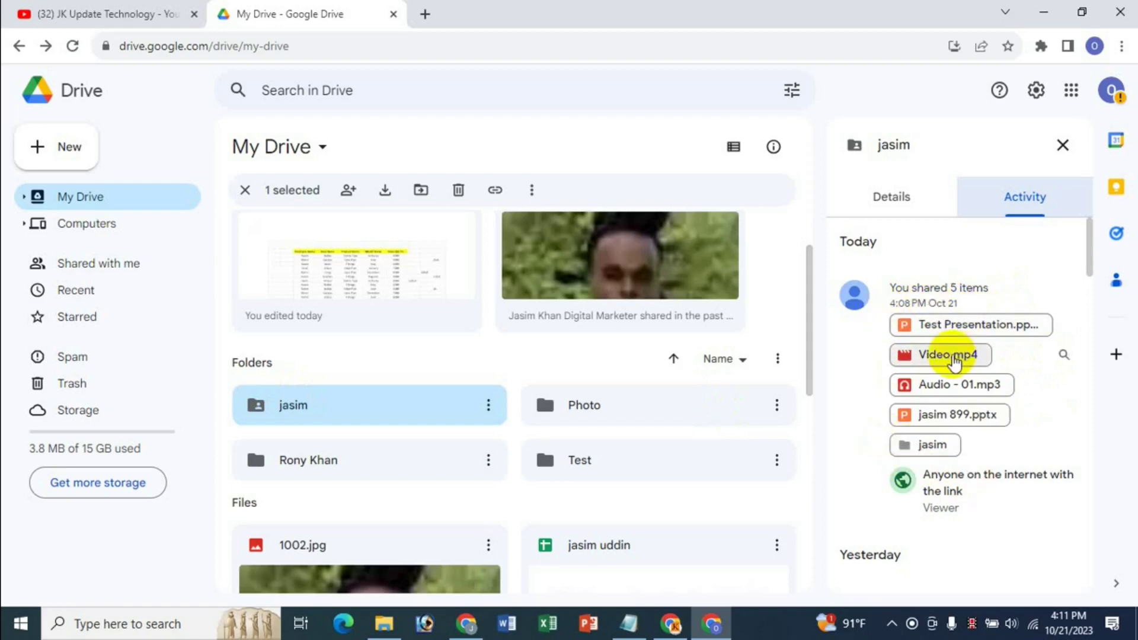
left_click_drag(1093, 259, 1091, 288)
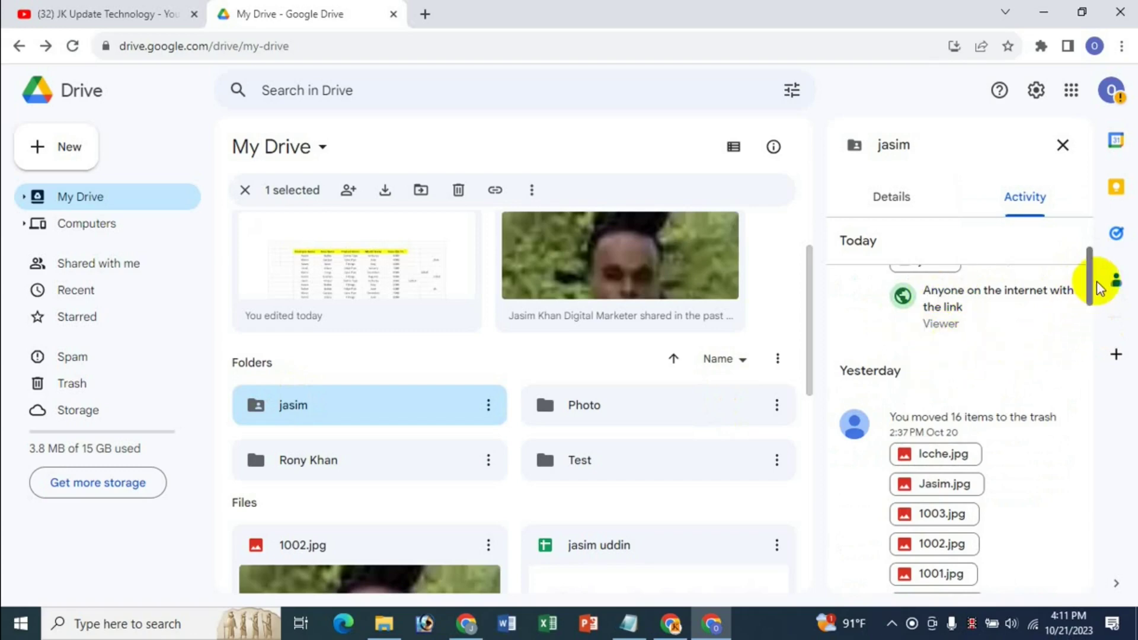
mouse_move(1092, 289)
left_mouse_down()
mouse_move(1089, 253)
mouse_move(1088, 288)
left_mouse_up()
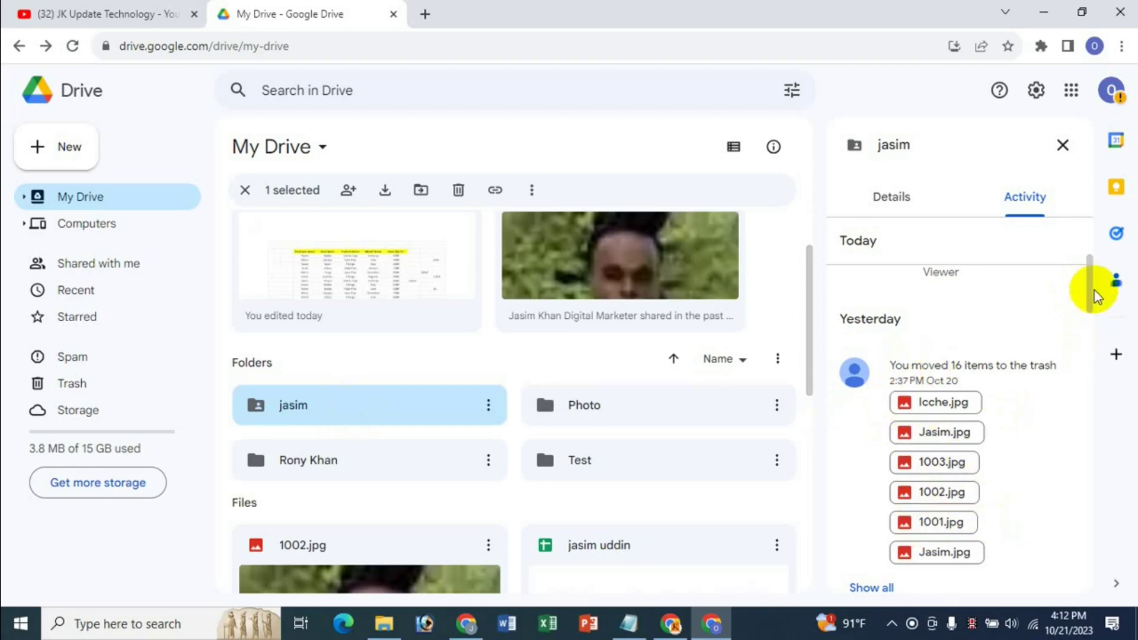
mouse_move(1089, 294)
left_mouse_down()
mouse_move(1087, 483)
mouse_move(1074, 236)
left_mouse_up()
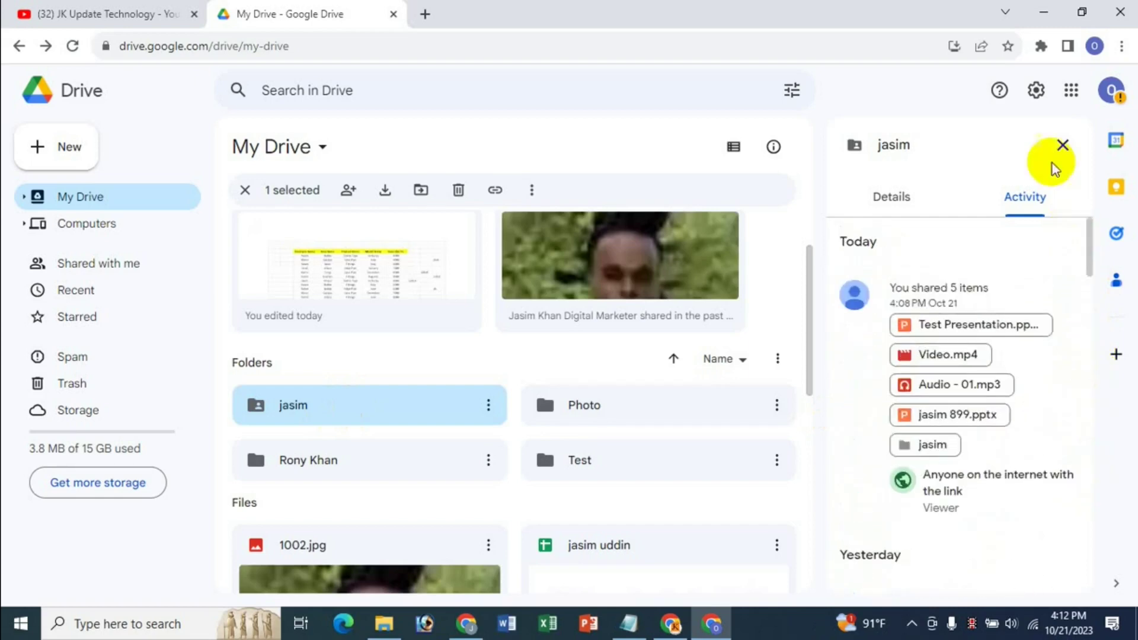
Check jasim's activity from its options menu, then choose to search within the jasim folder.
left_click(1061, 145)
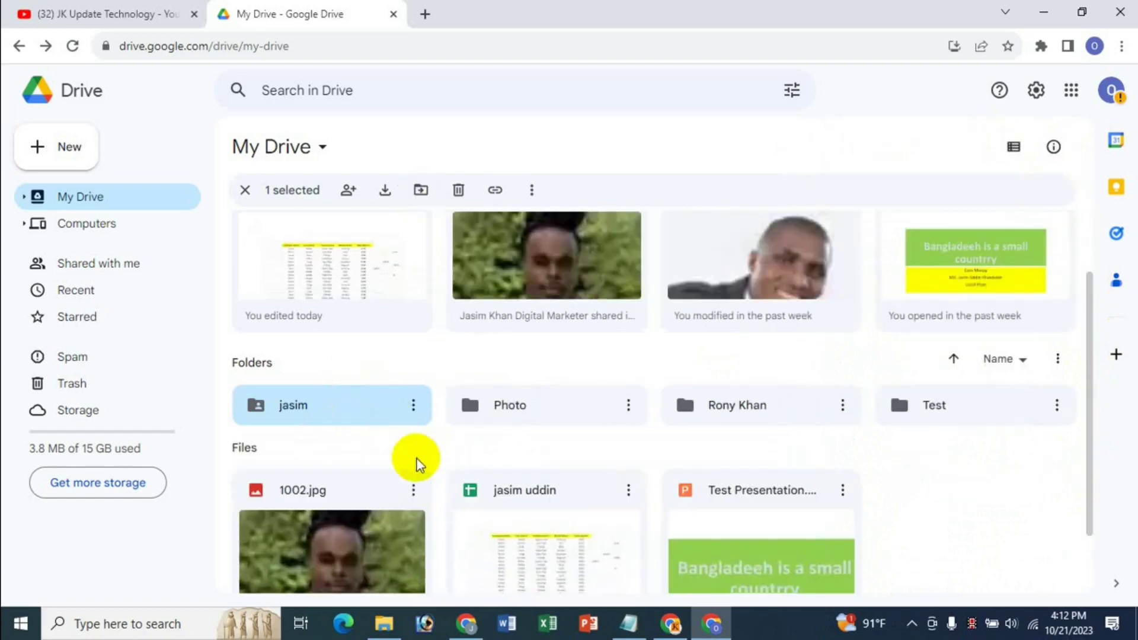
left_click(413, 407)
mouse_move(485, 374)
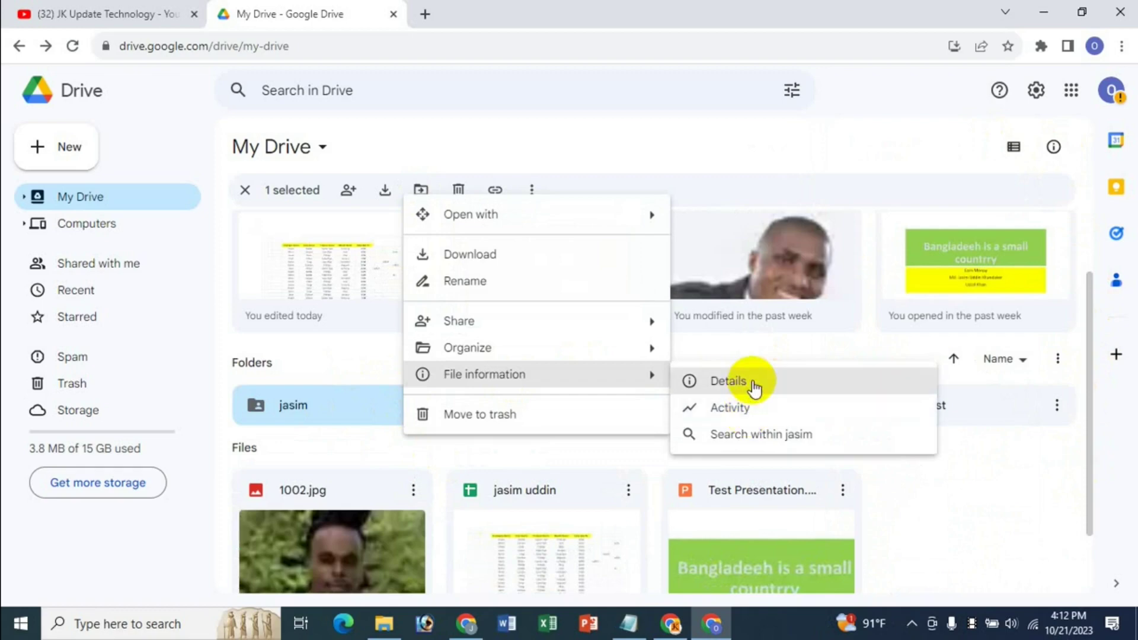
left_click(746, 408)
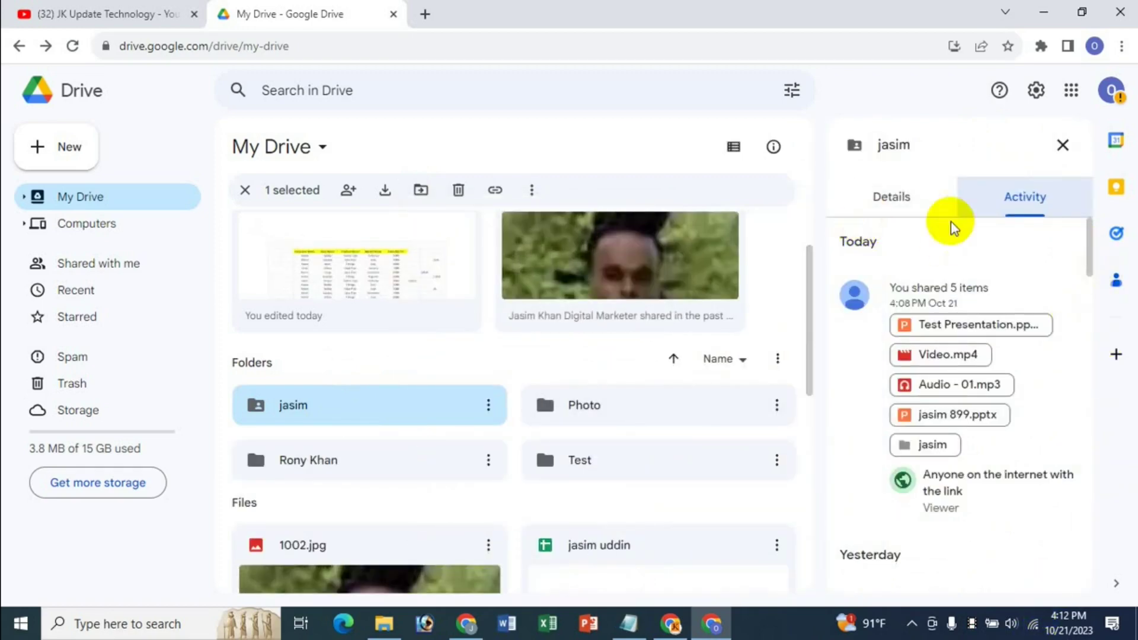
left_click(1052, 157)
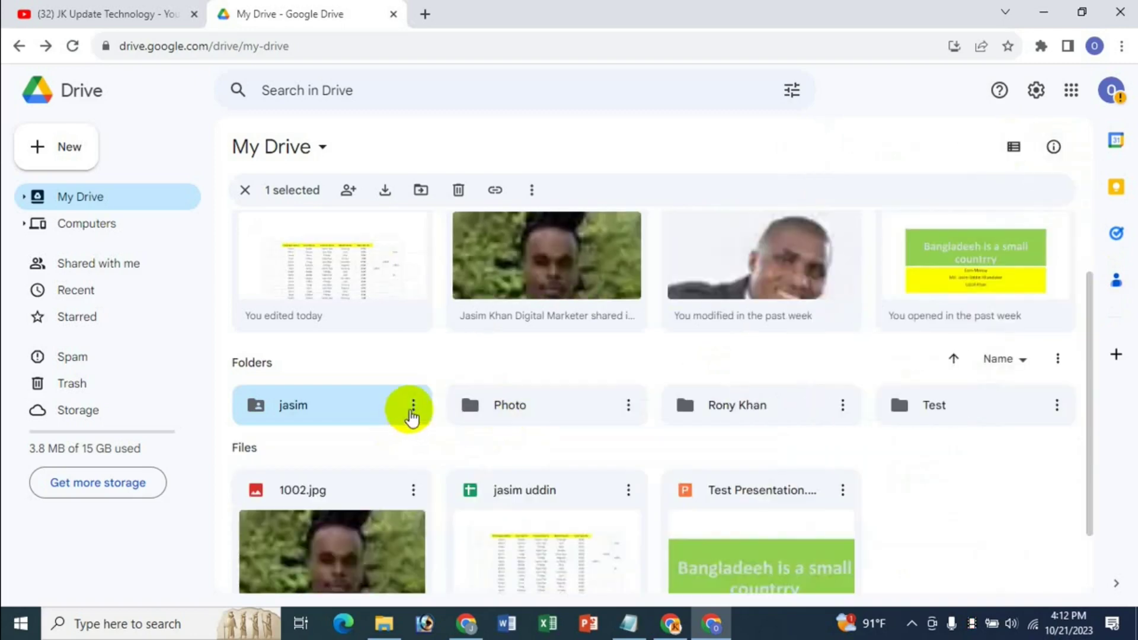
left_click(413, 408)
mouse_move(484, 375)
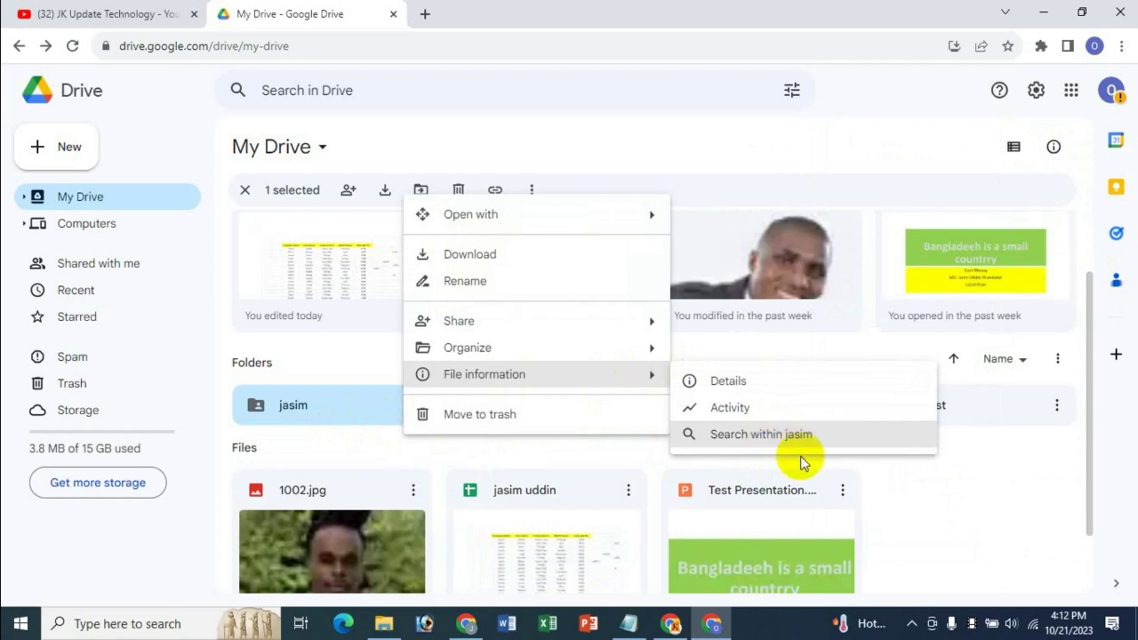
left_click(776, 440)
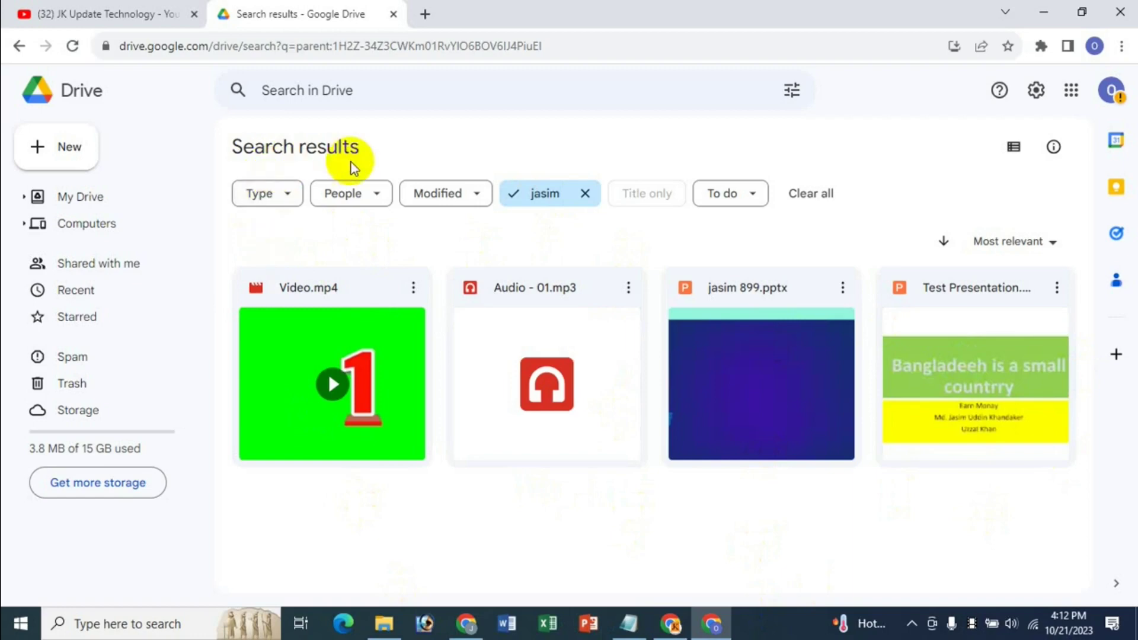
Limit the jasim search to Audio files and look over the People filter list.
left_click(287, 201)
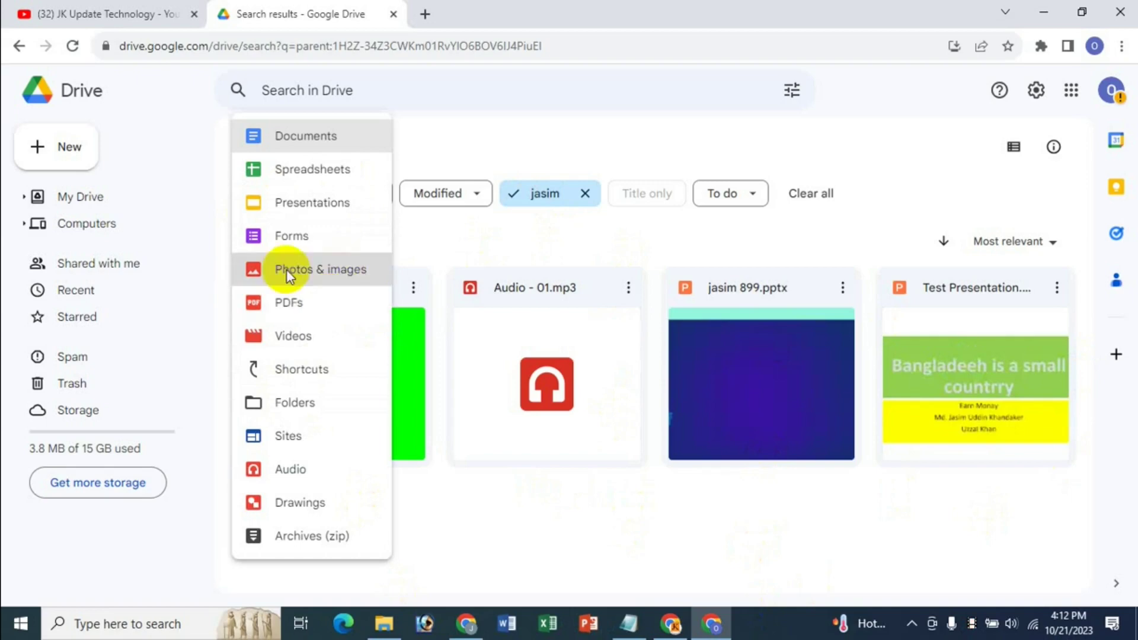
left_click(291, 471)
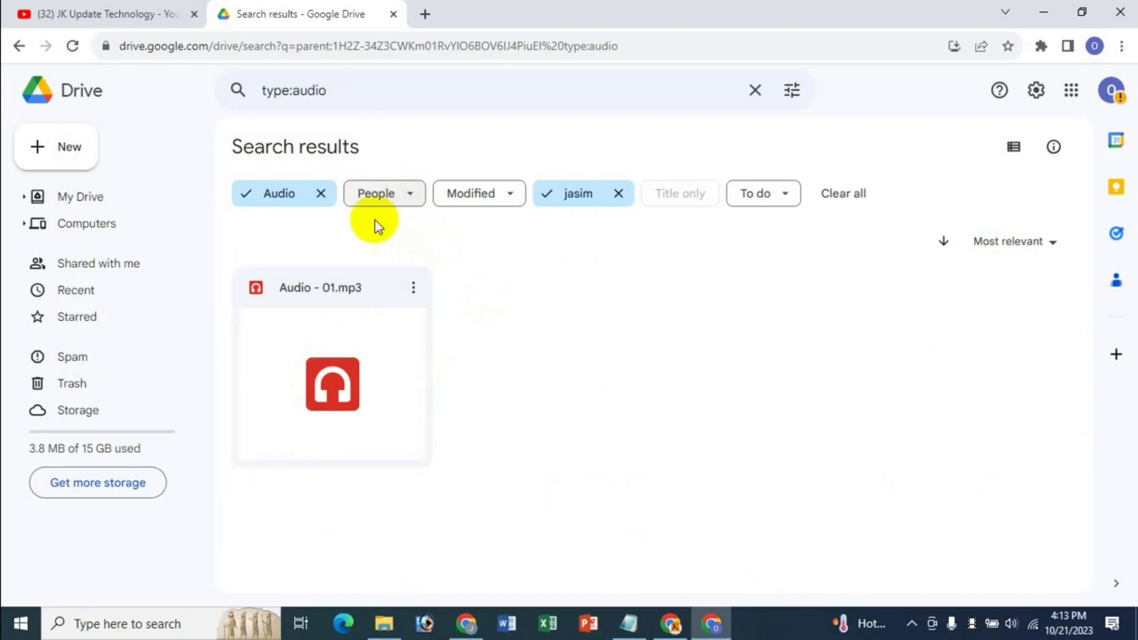
left_click(405, 199)
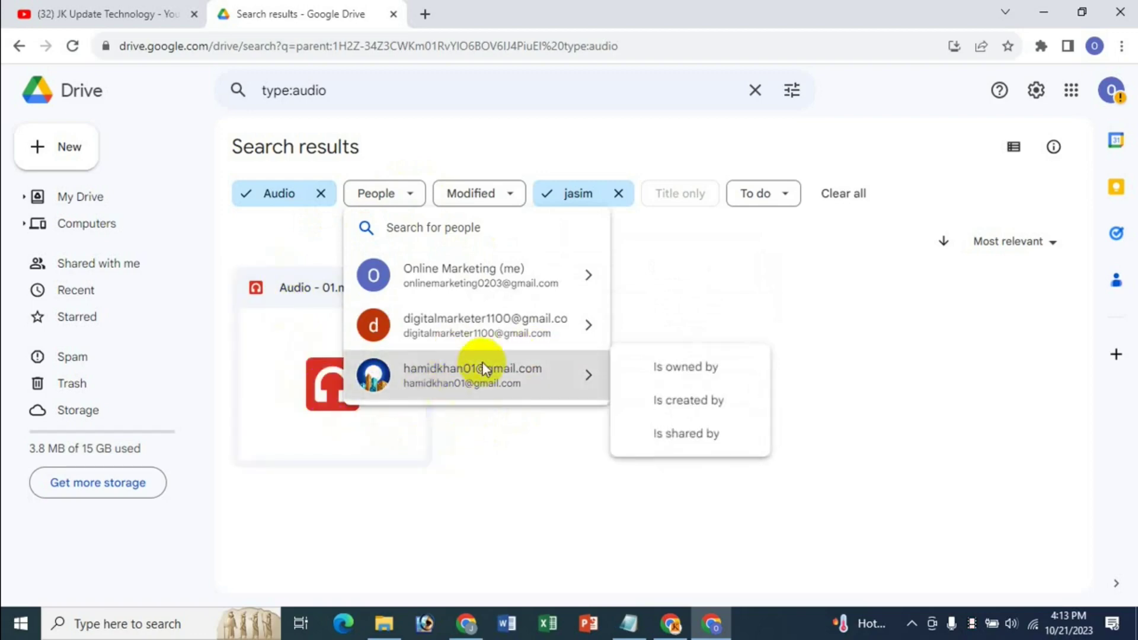
left_click(758, 271)
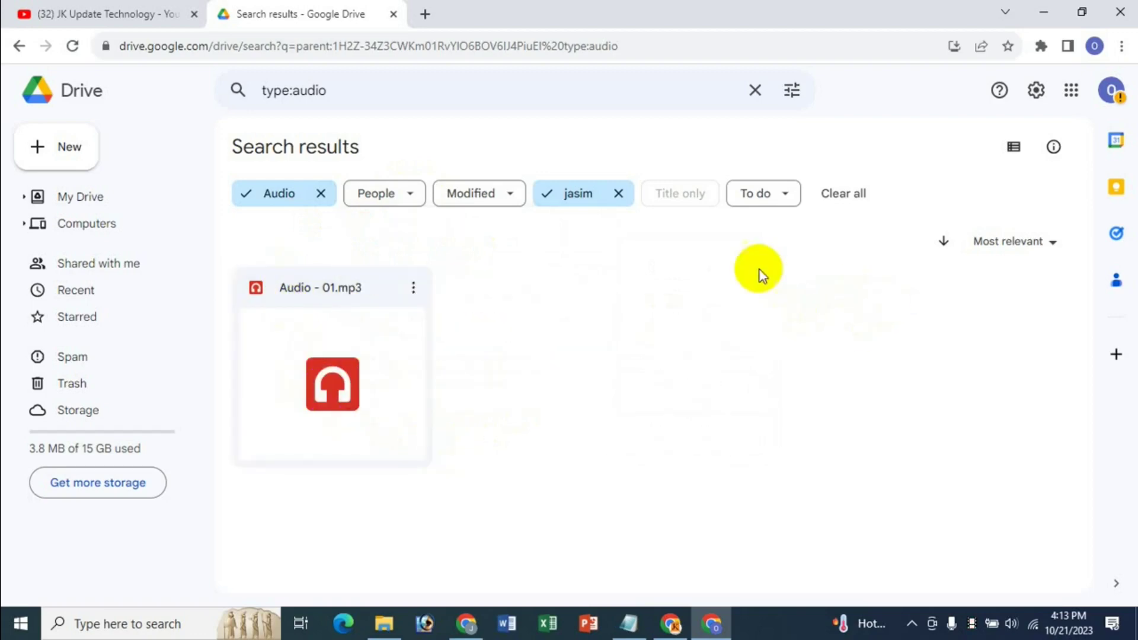
Try a custom Modified date range, cancel it, and remove the Audio type filter.
left_click(470, 194)
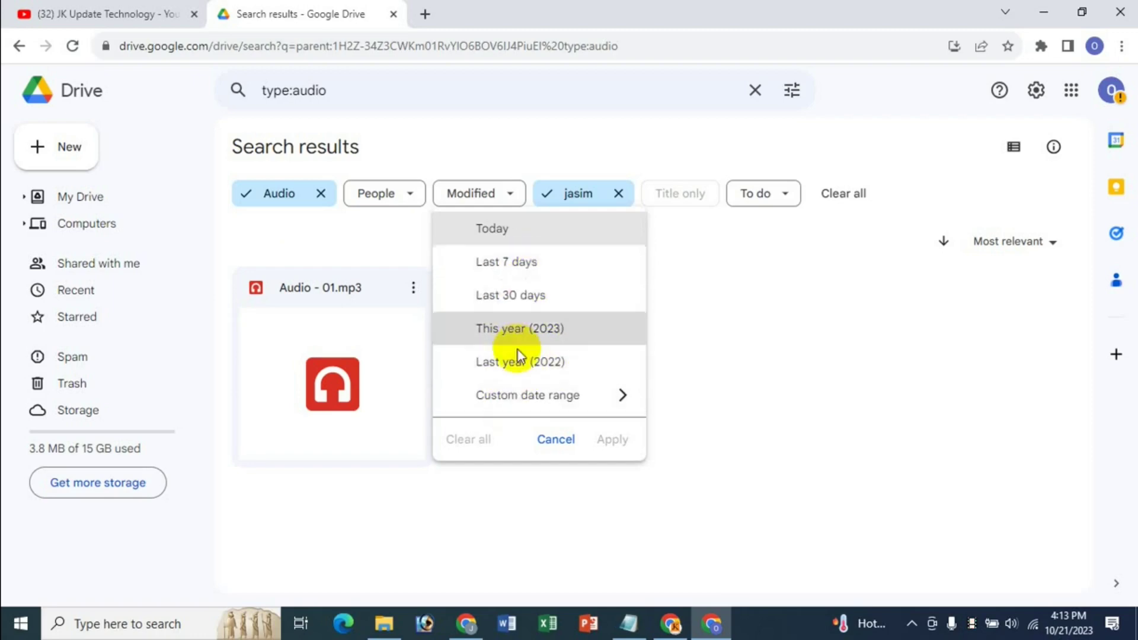
left_click(550, 395)
left_click(824, 237)
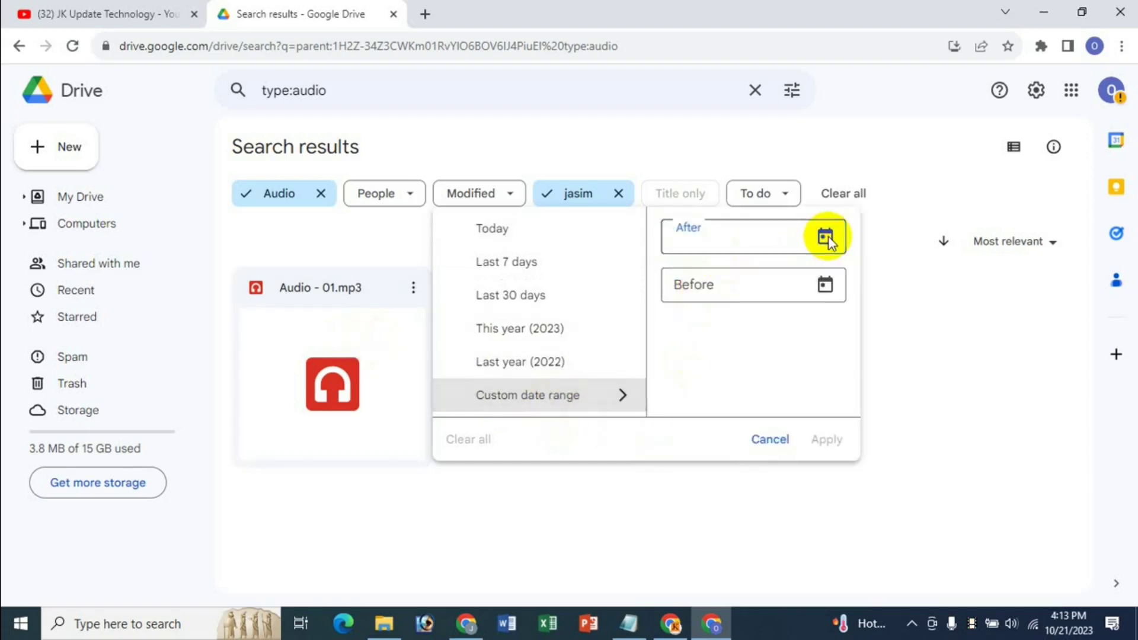
left_click(769, 236)
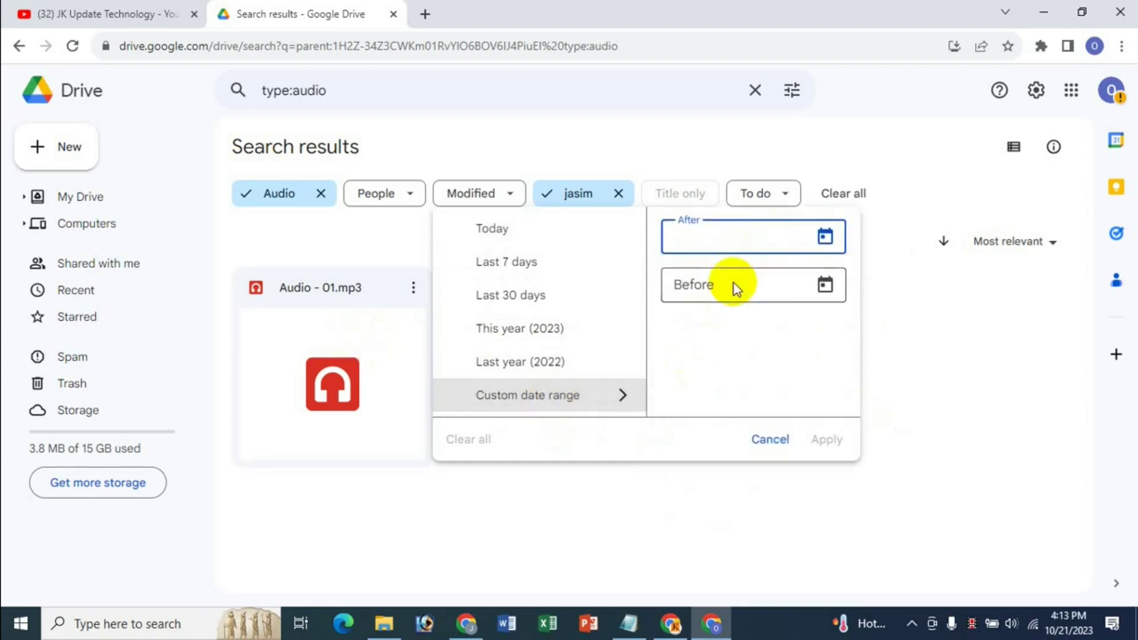
left_click(823, 285)
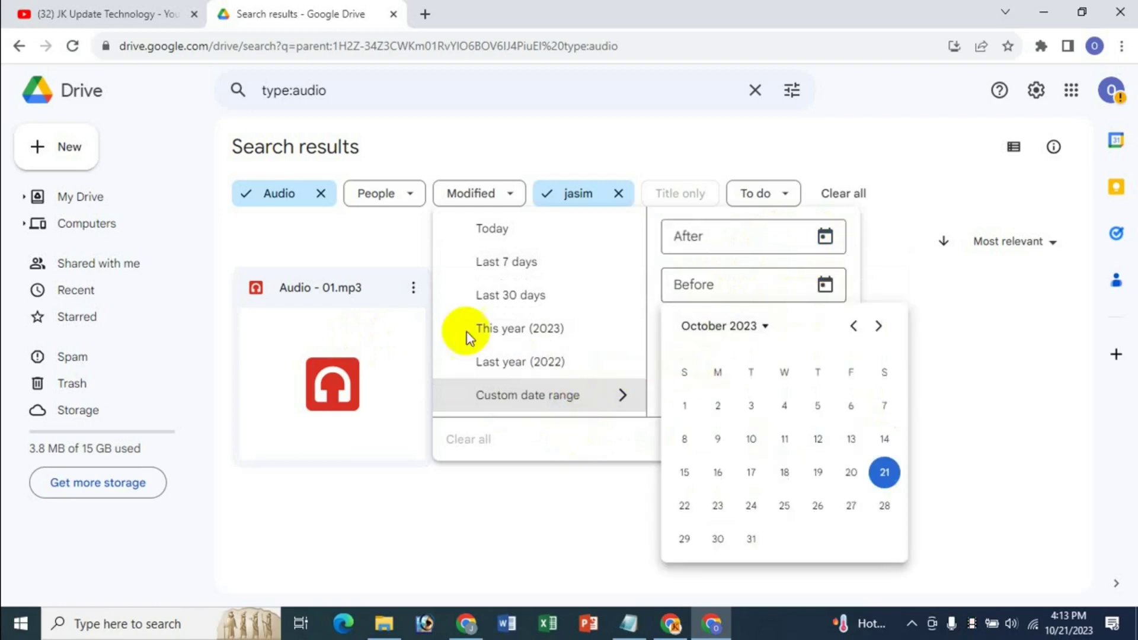
left_click(518, 513)
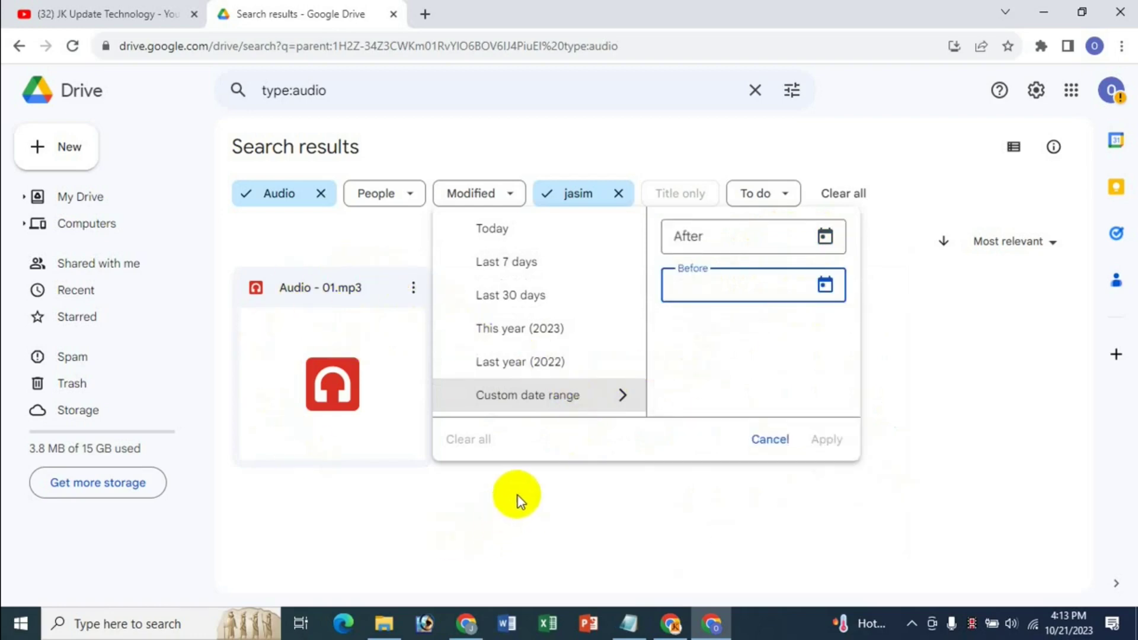
left_click(770, 439)
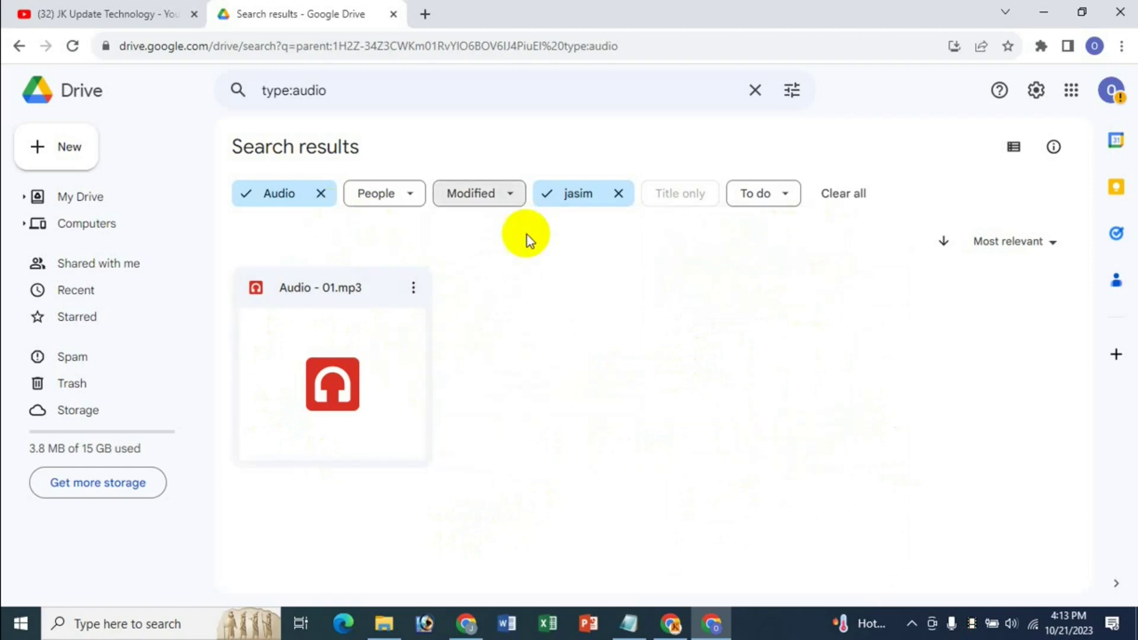
left_click(320, 194)
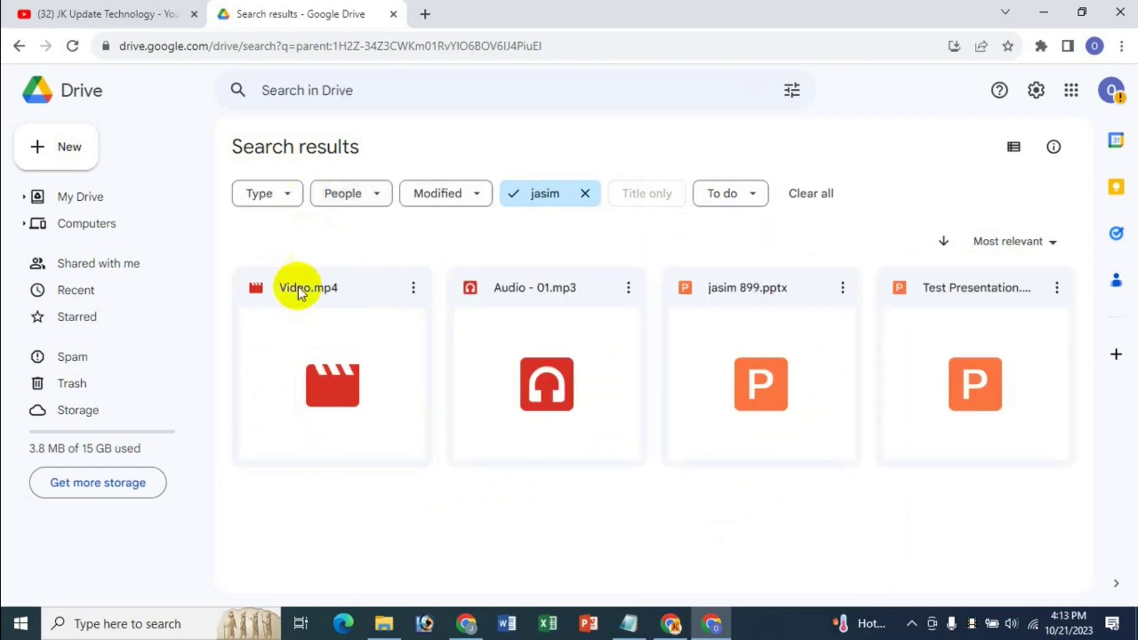
Filter the jasim search to Presentations, then browse the People and To do filter lists.
left_click(290, 194)
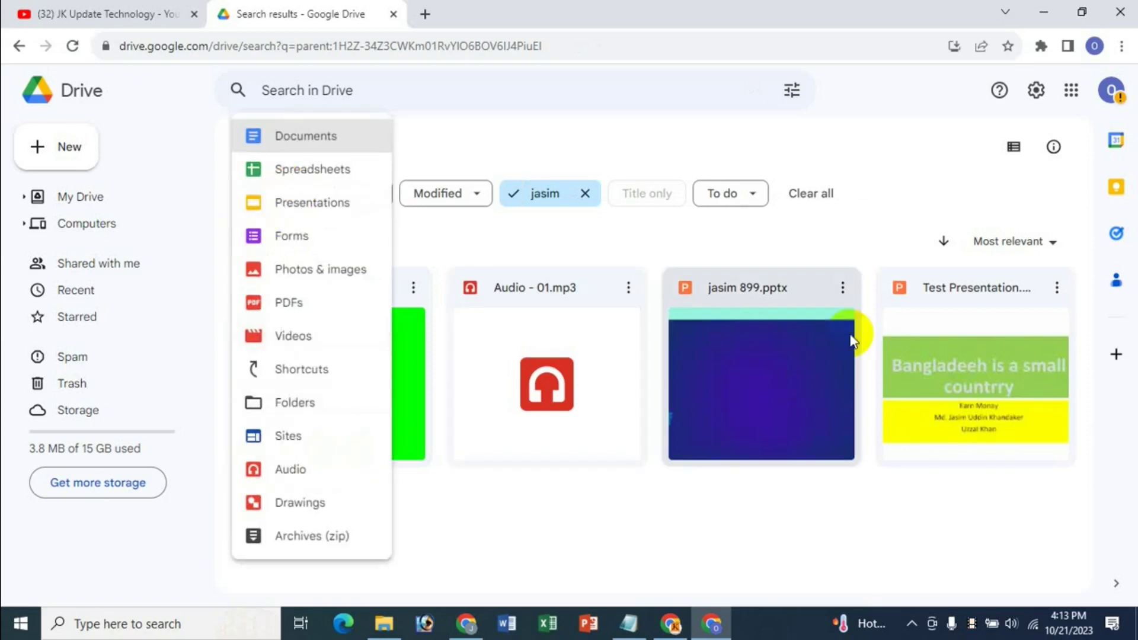
left_click(305, 208)
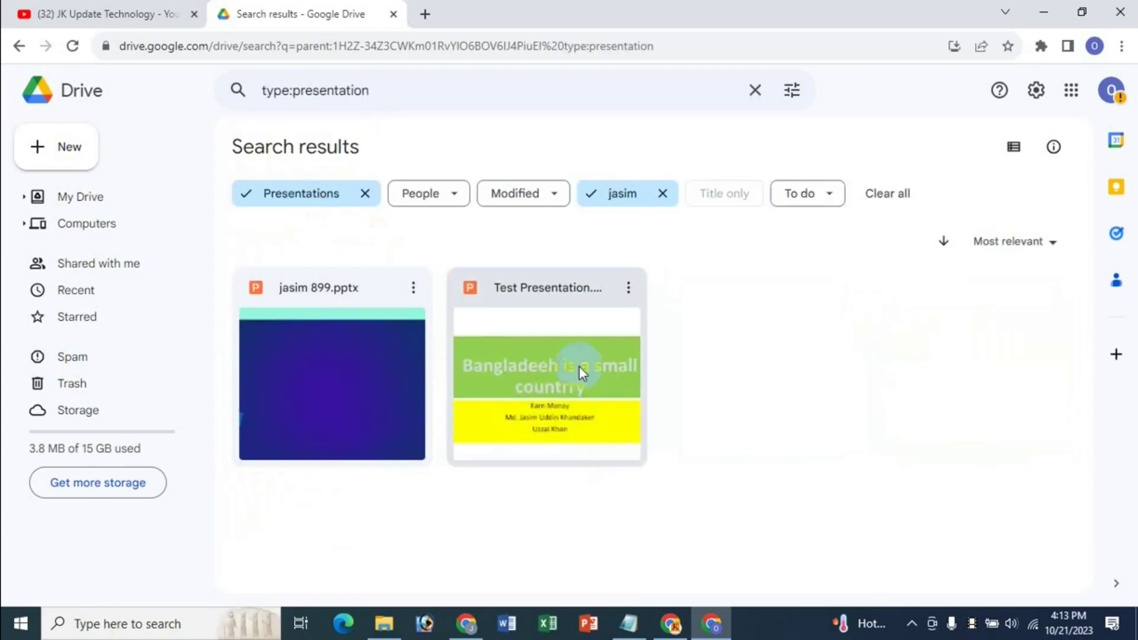
left_click(443, 195)
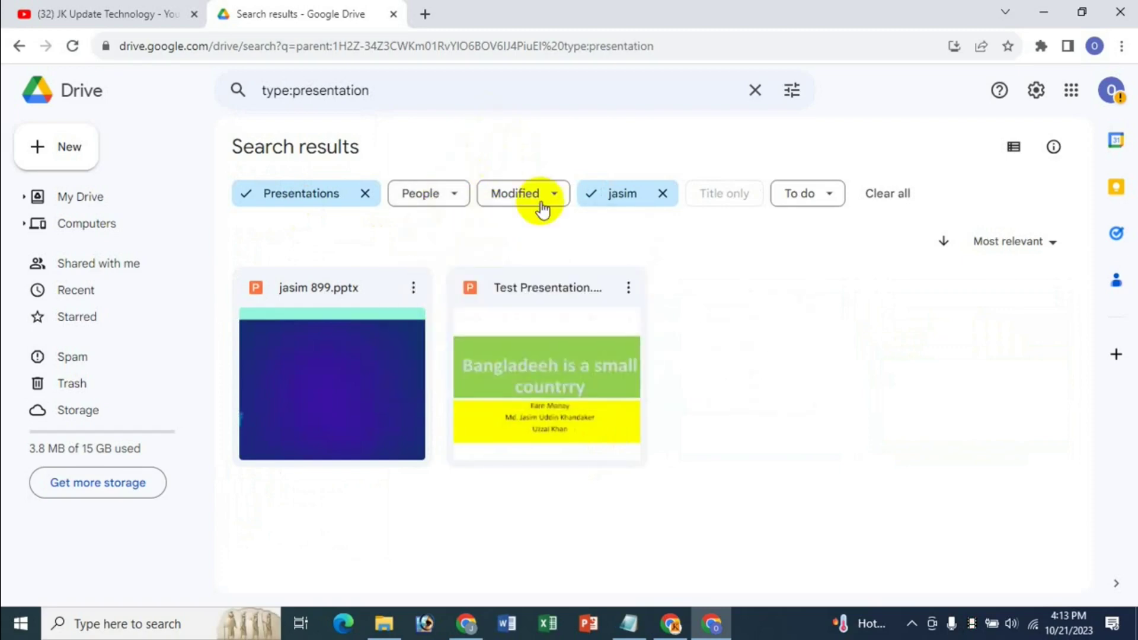
left_click(496, 125)
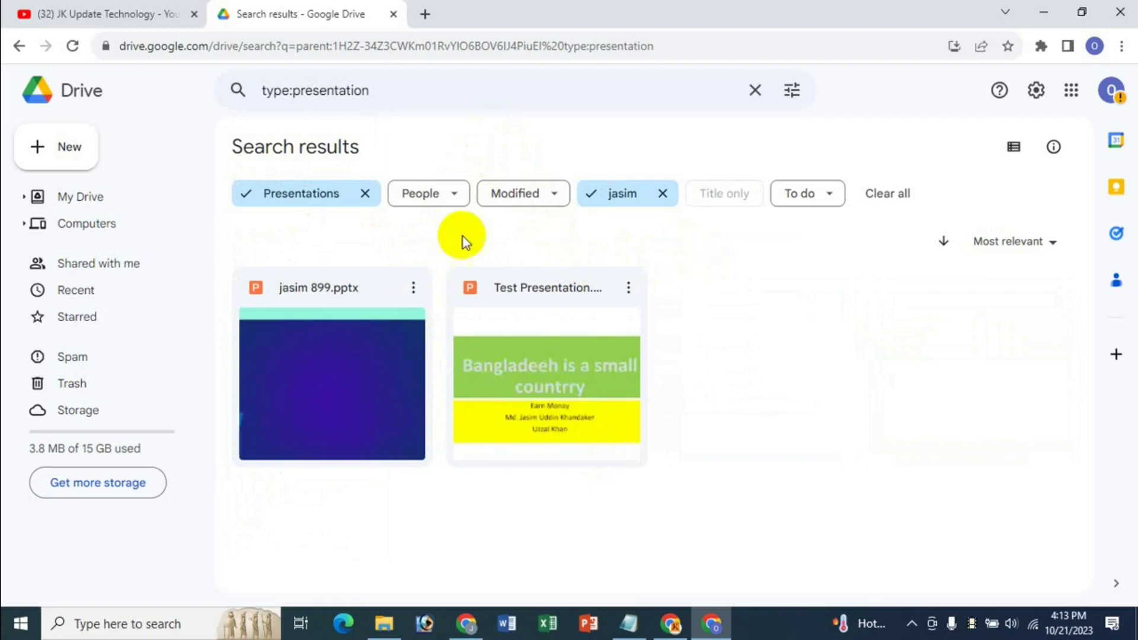
left_click(824, 197)
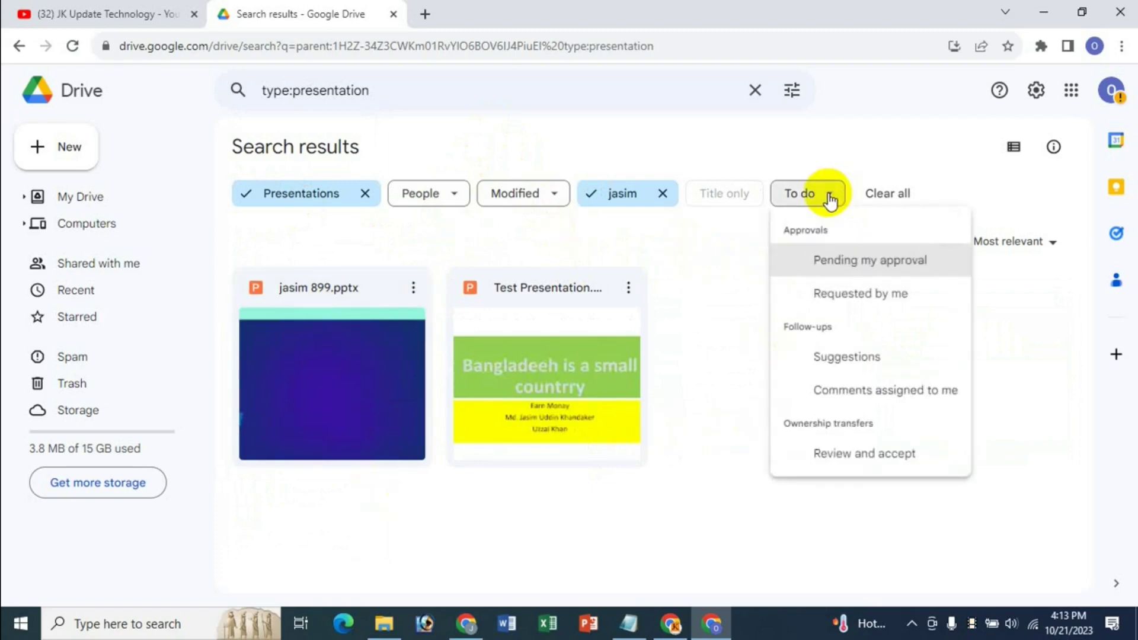
left_click(695, 267)
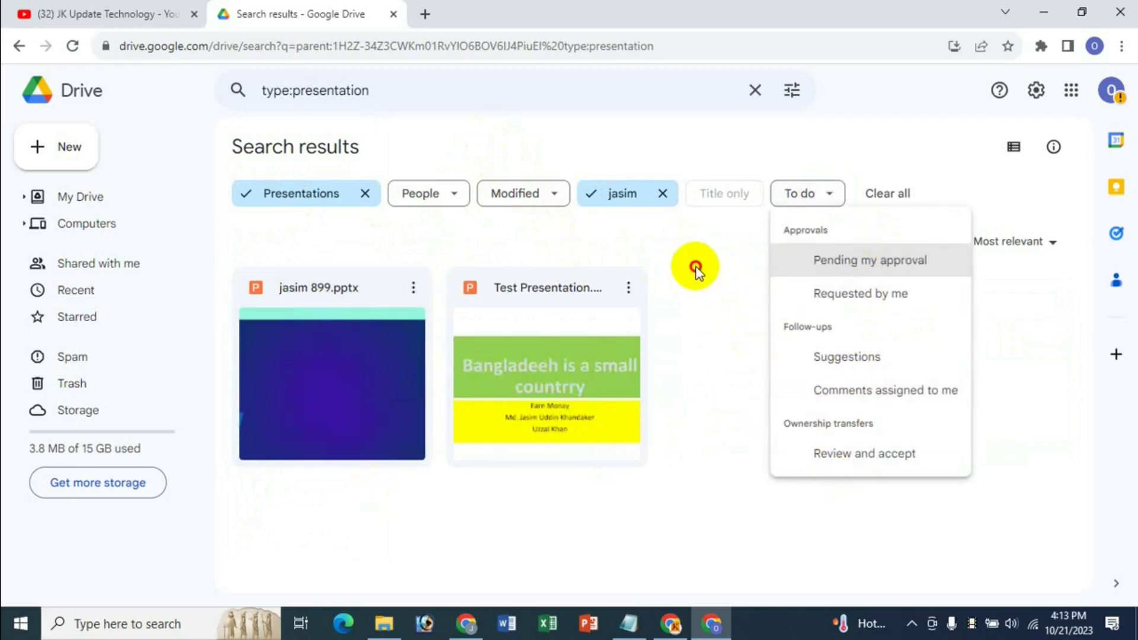
Clear all search filters so results cover the whole Drive.
left_click(889, 196)
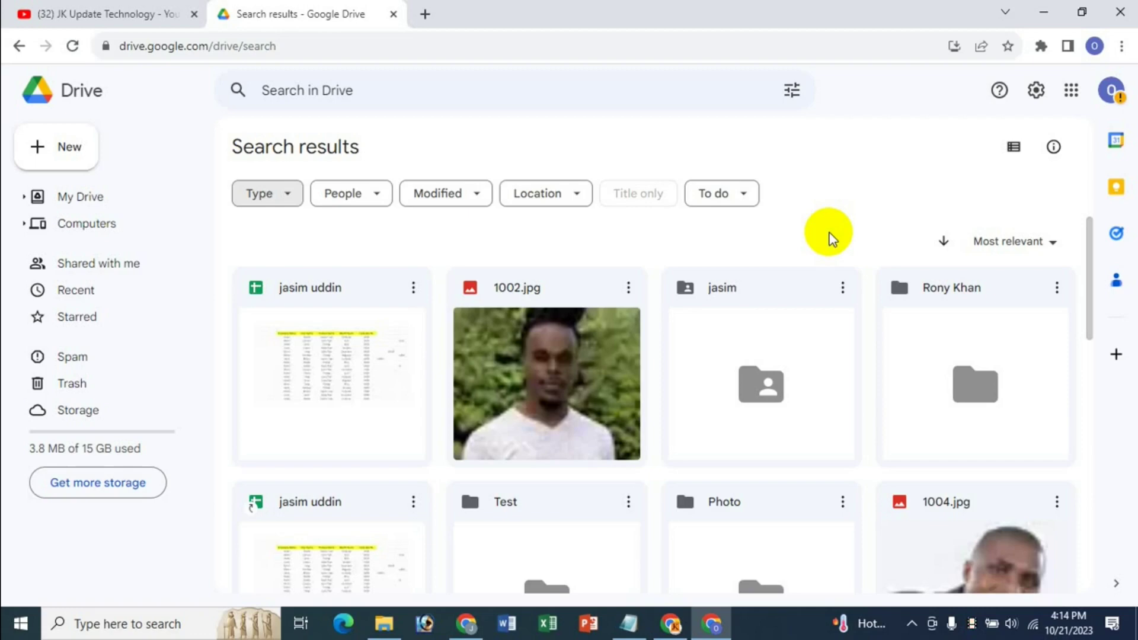
Switch to the JK Update Technology YouTube channel's videos tab.
left_click(140, 13)
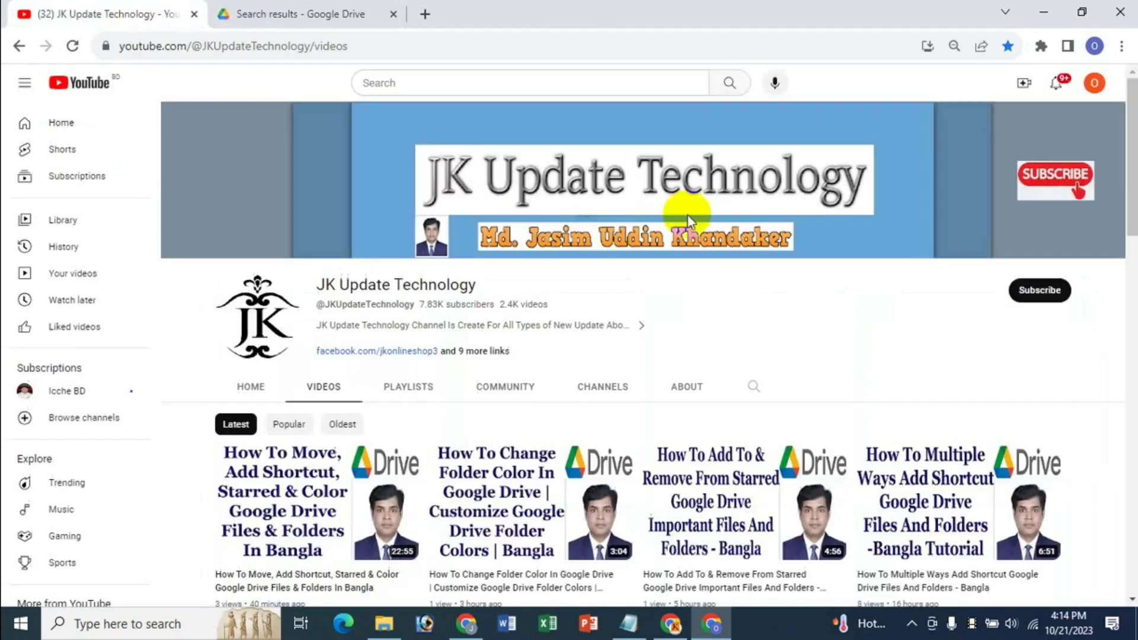